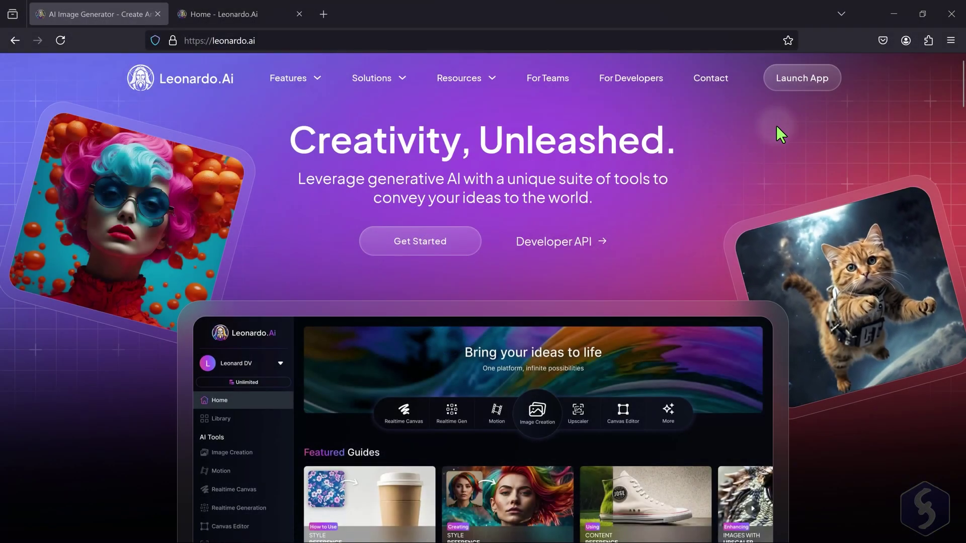
Scroll down the leonardo.ai homepage and step through its showcase images.
scroll(681, 197, down, 2)
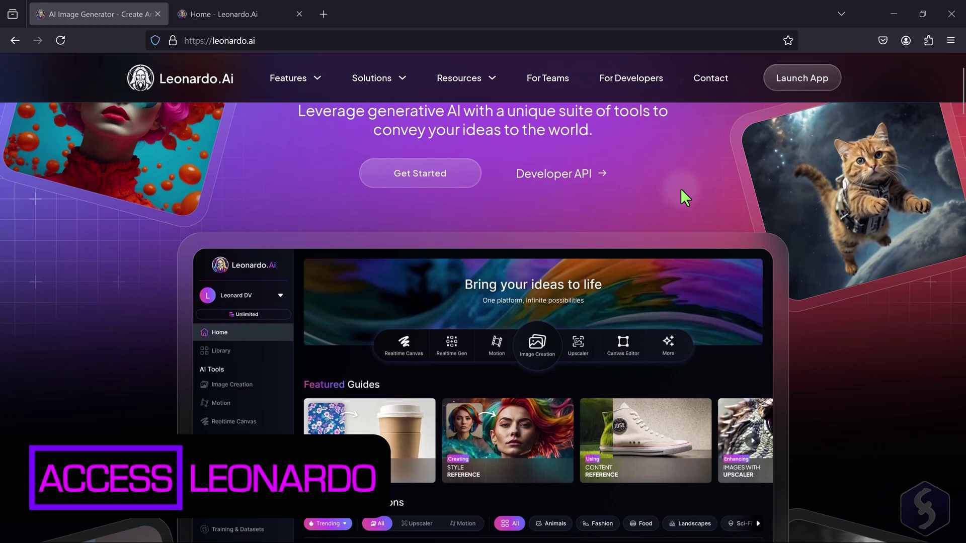
scroll(680, 188, down, 3)
scroll(756, 193, down, 5)
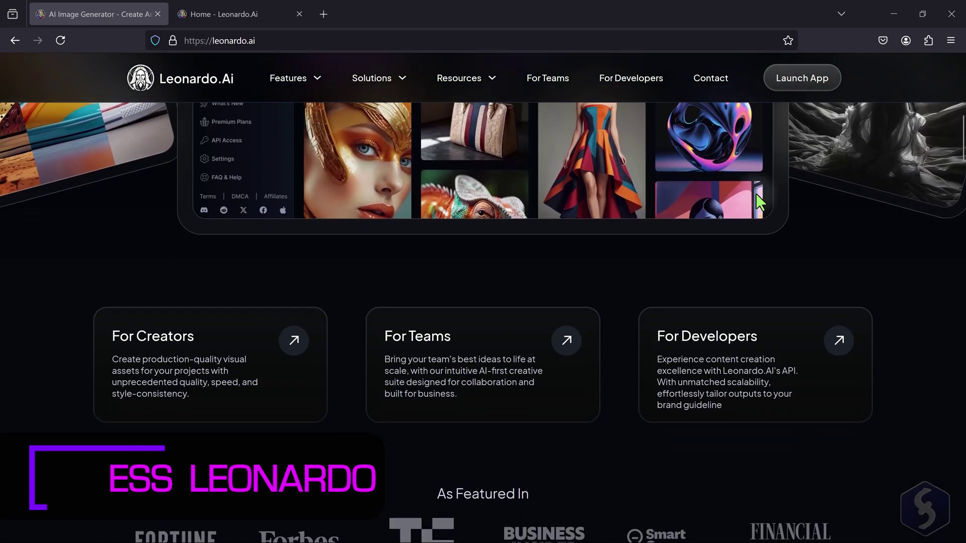
scroll(756, 192, down, 2)
scroll(627, 297, down, 5)
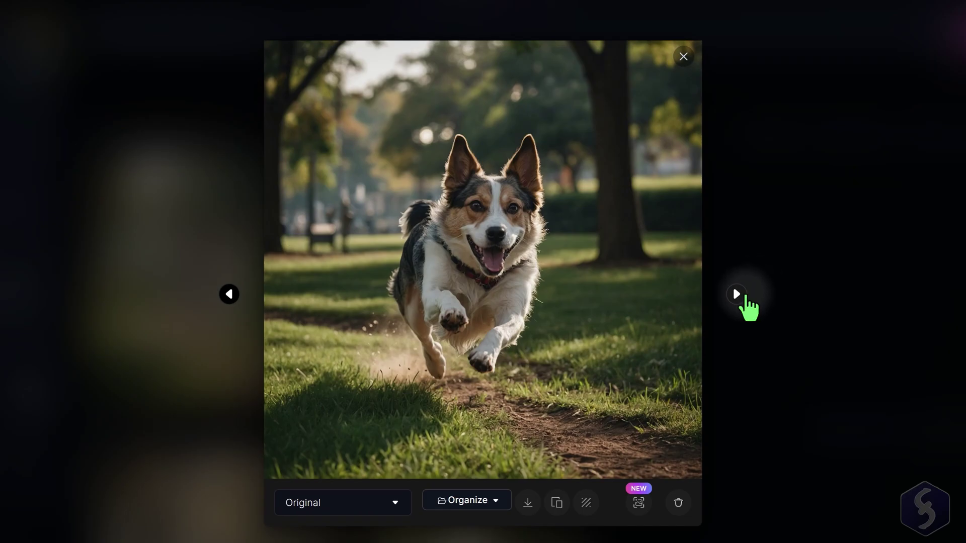
click(736, 294)
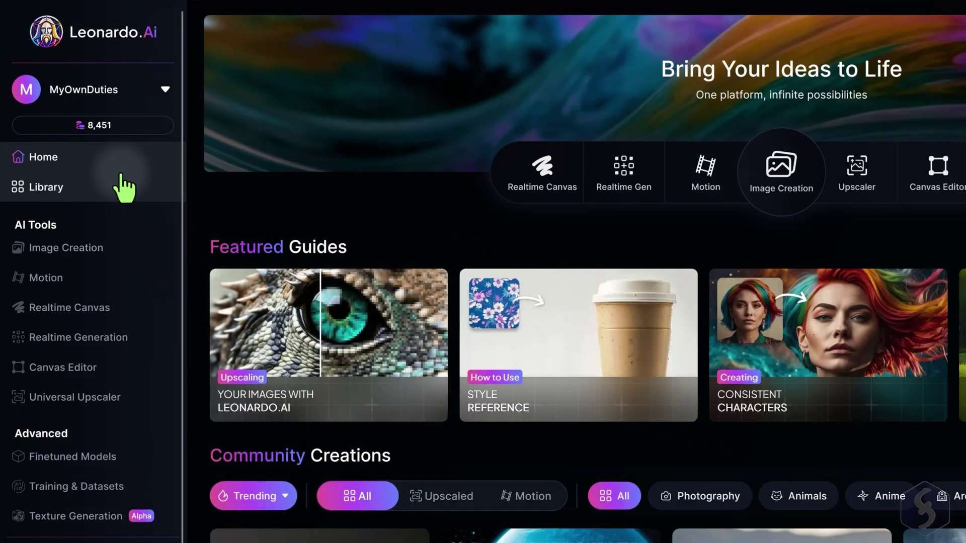
Open the Universal Upscaler tool and dismiss its introduction.
click(93, 399)
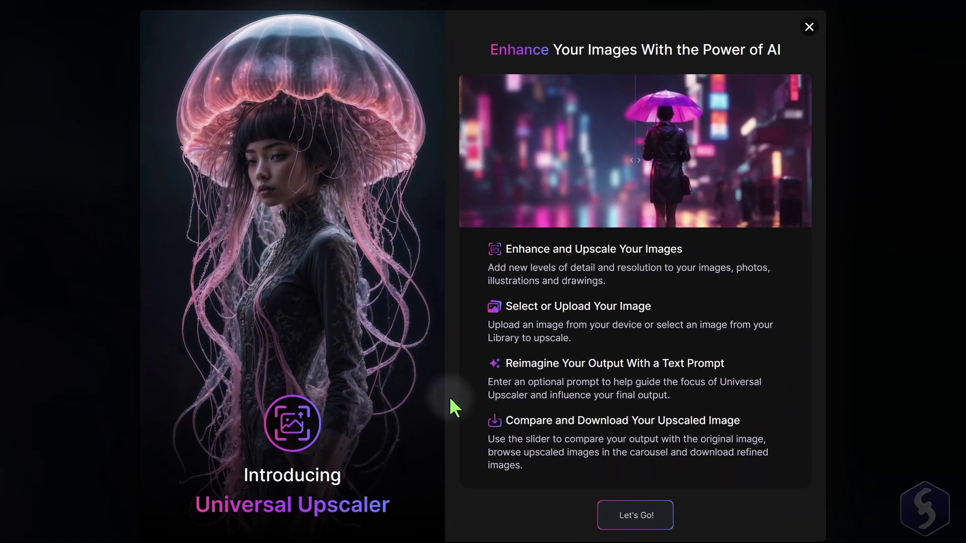
click(88, 357)
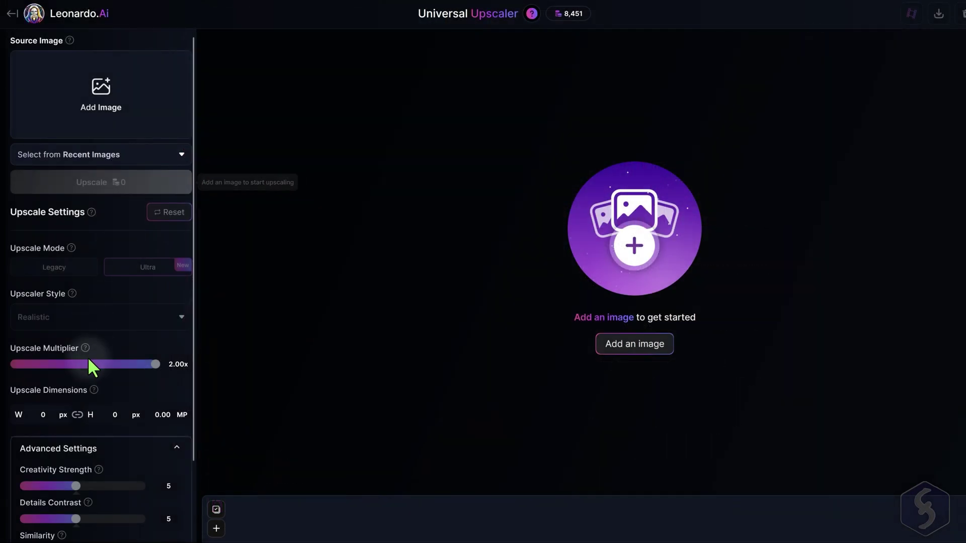
scroll(126, 357, down, 3)
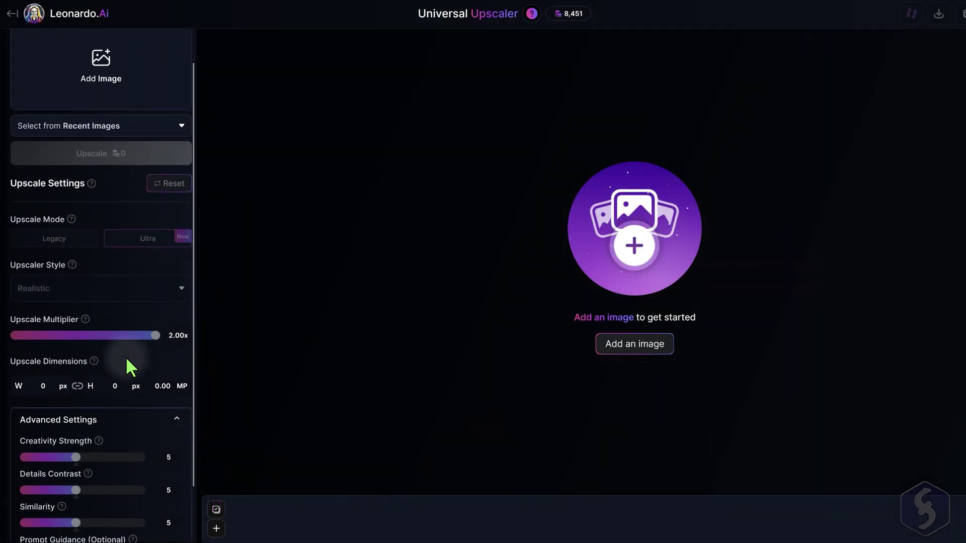
scroll(106, 417, up, 3)
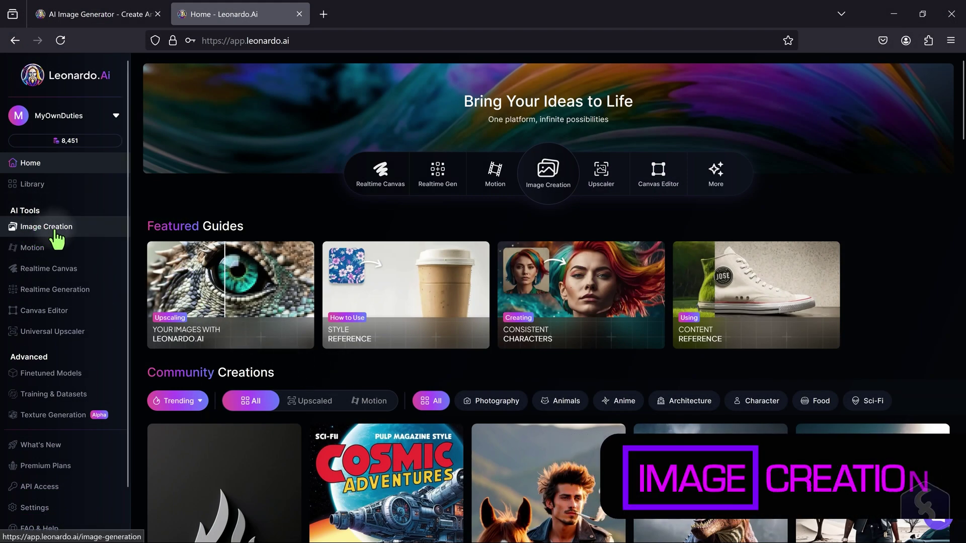
Open Image Creation and highlight part of the existing radiant-woman prompt.
click(54, 228)
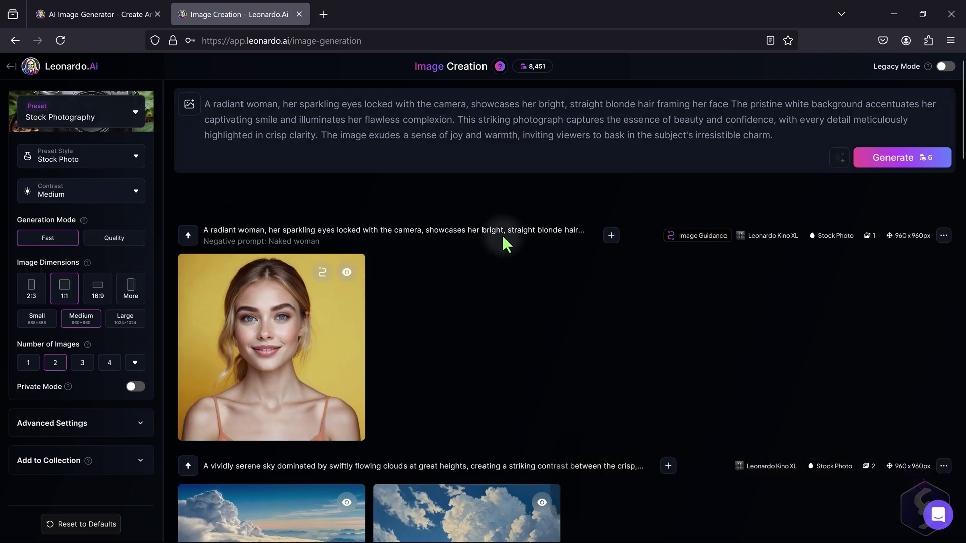
drag(378, 103, 714, 143)
click(714, 143)
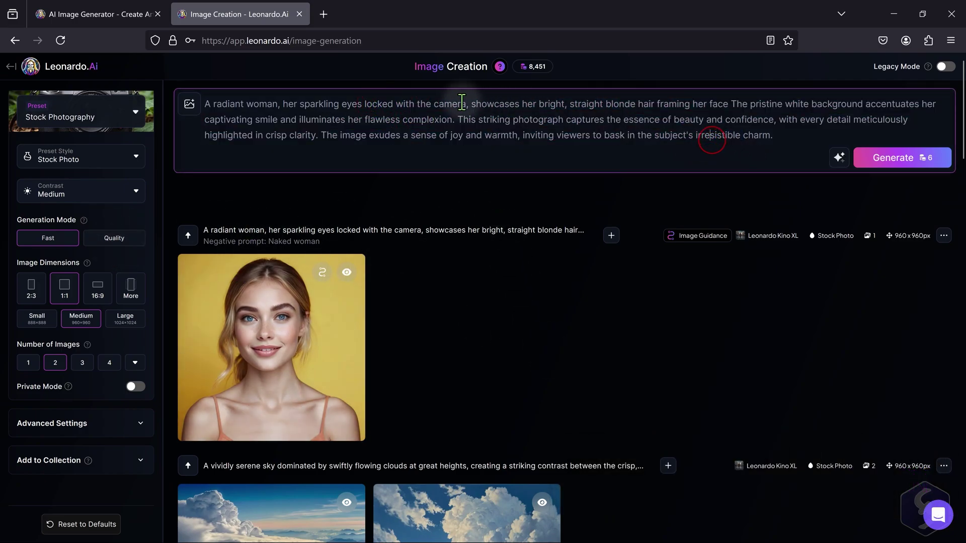
Toggle Legacy Mode on and back off, then browse the past generations.
click(909, 71)
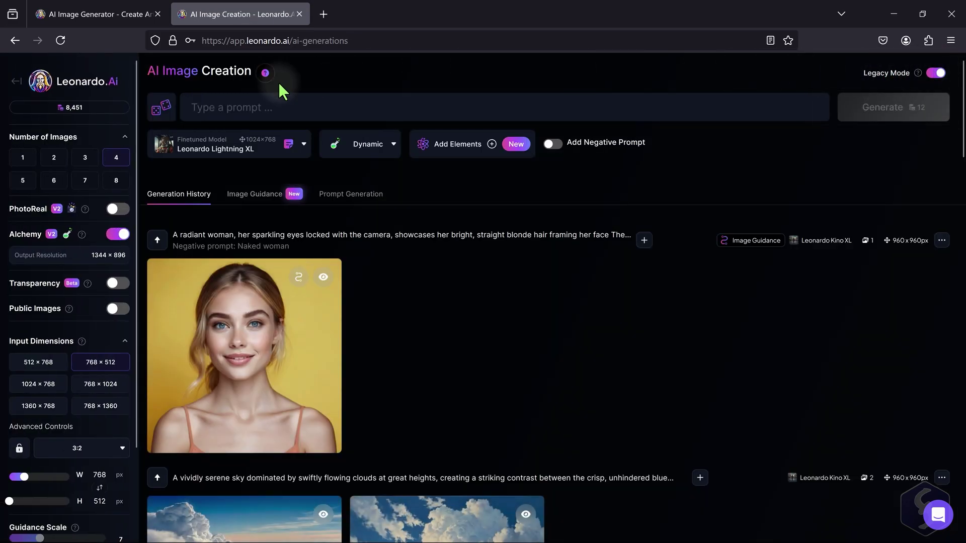
click(242, 105)
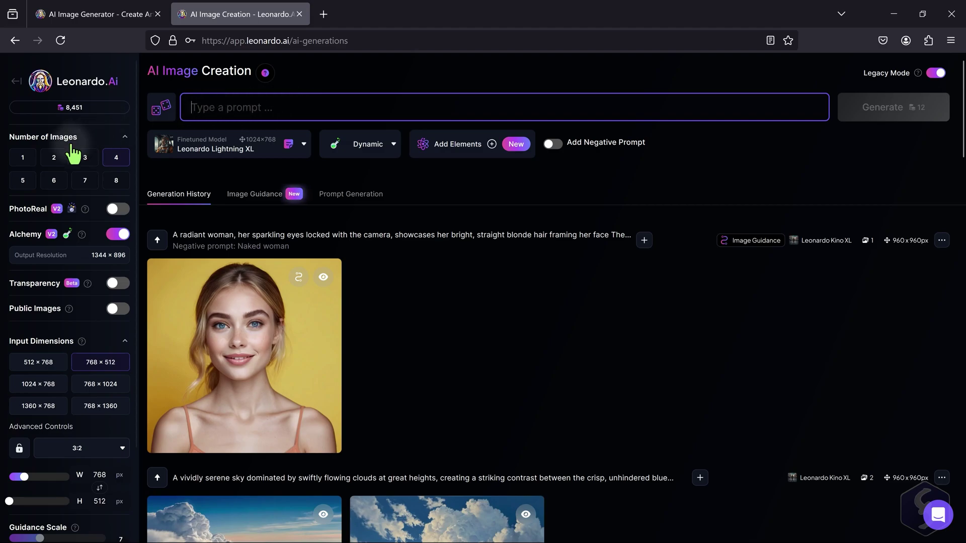
scroll(70, 466, down, 2)
scroll(70, 316, up, 2)
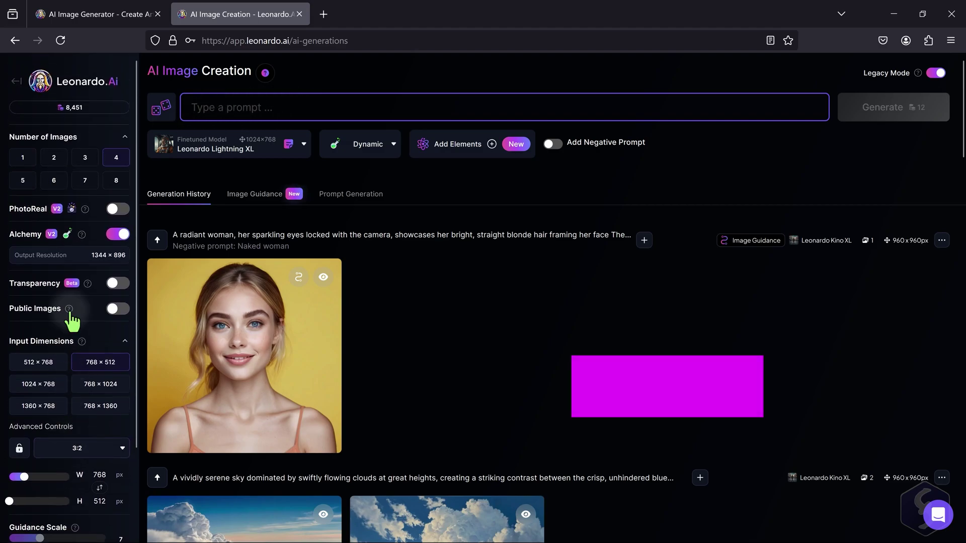
scroll(630, 284, down, 5)
scroll(629, 277, down, 10)
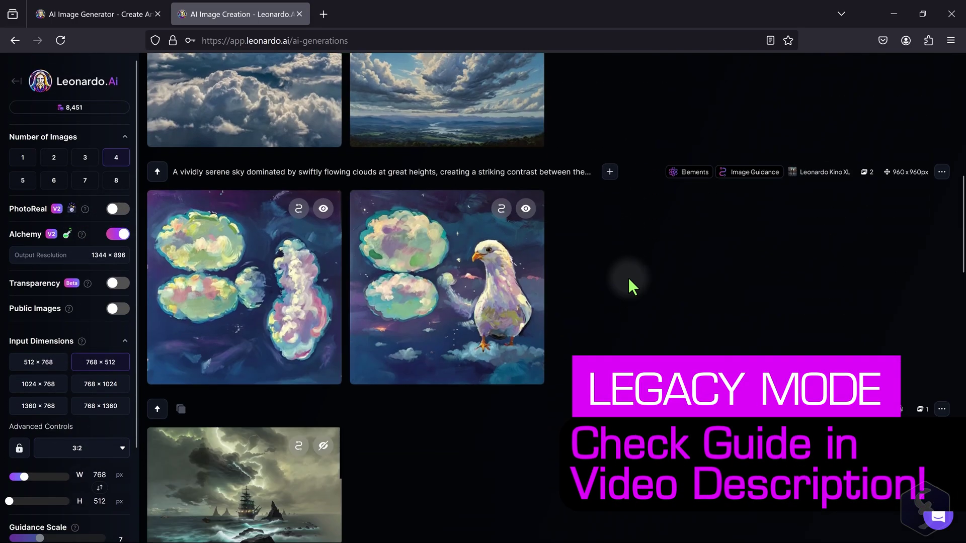
scroll(632, 285, up, 5)
scroll(632, 284, up, 10)
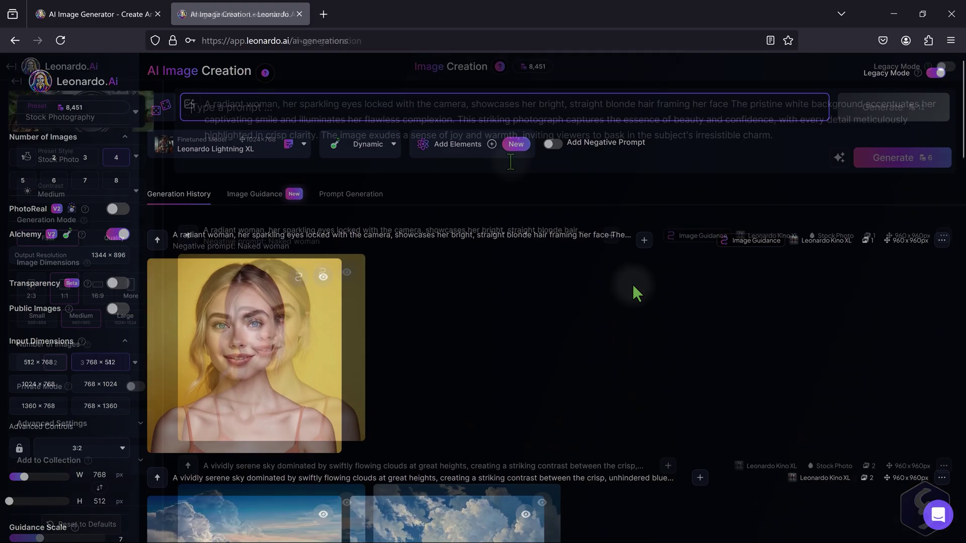
Replace the prompt with 'A dog running in a park' and generate images.
click(795, 136)
key(ctrl+a)
text(A dog)
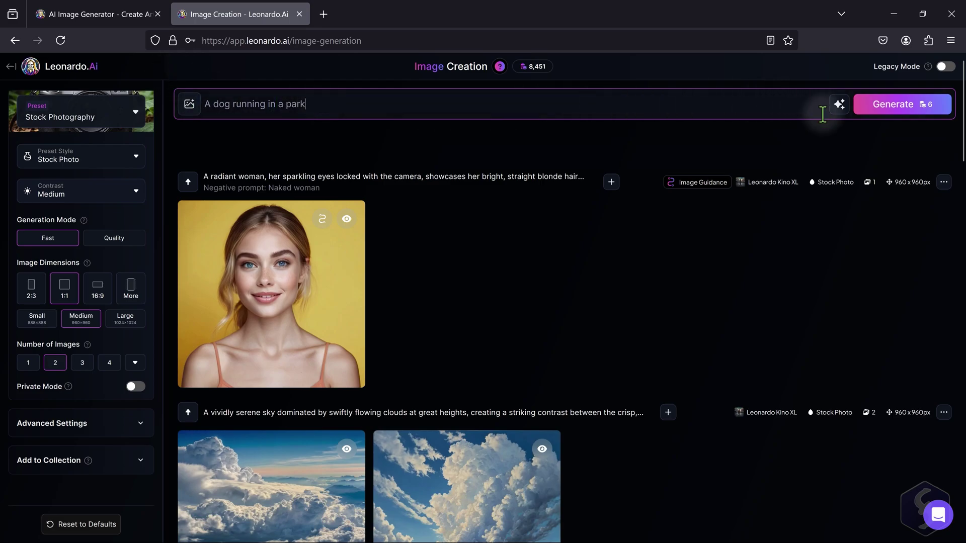
click(897, 106)
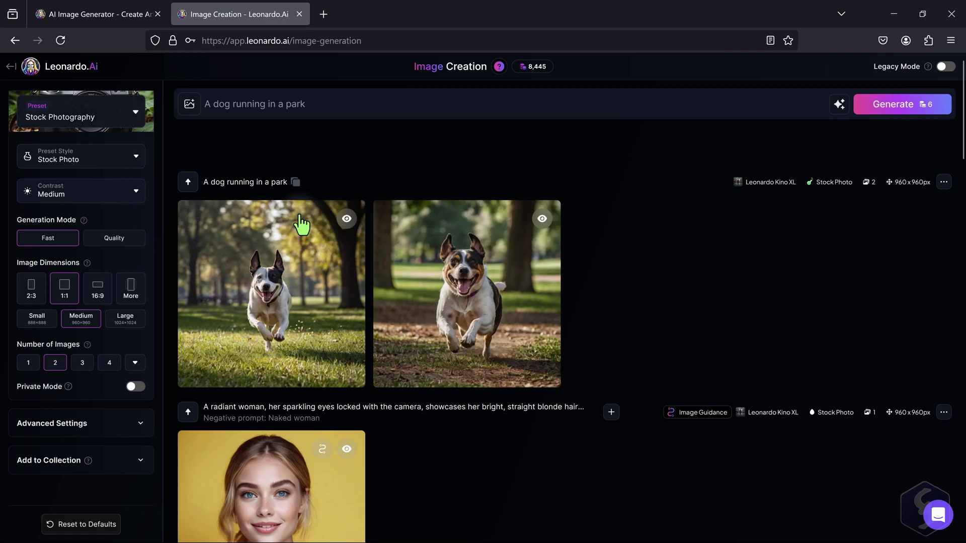
Preview both generated dog images full size and check the token popup.
click(310, 255)
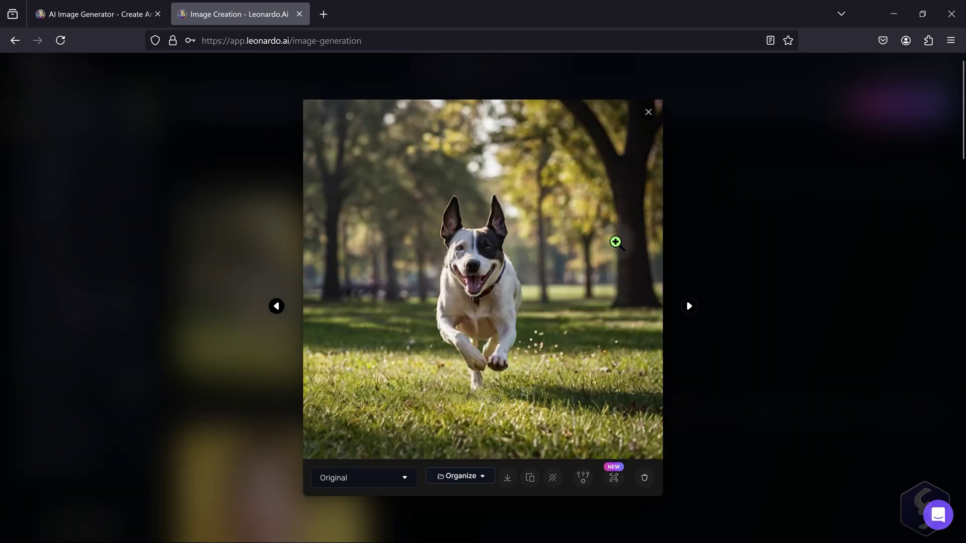
click(689, 306)
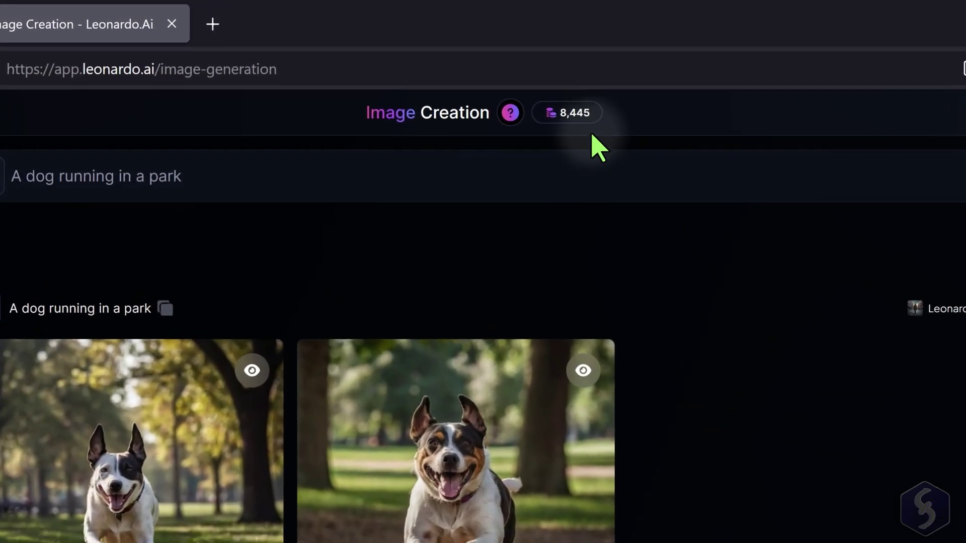
mouse_move(542, 68)
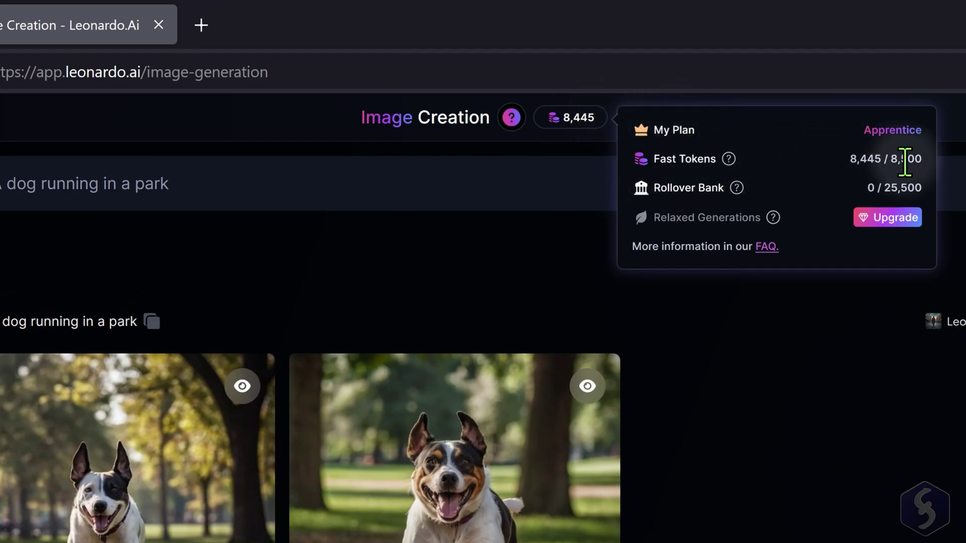
drag(177, 93, 202, 96)
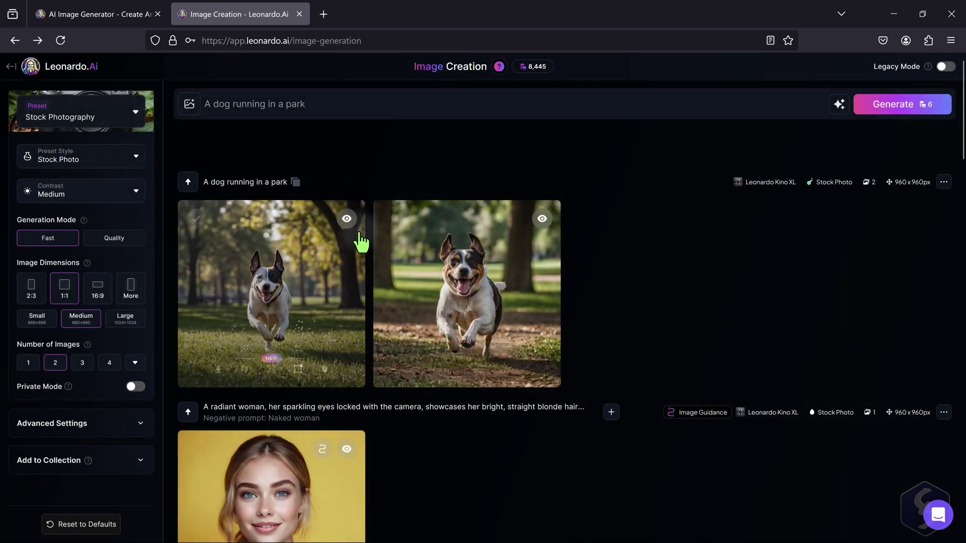
Scroll the generations and hide them from the community feed.
scroll(367, 249, down, 4)
scroll(523, 319, down, 4)
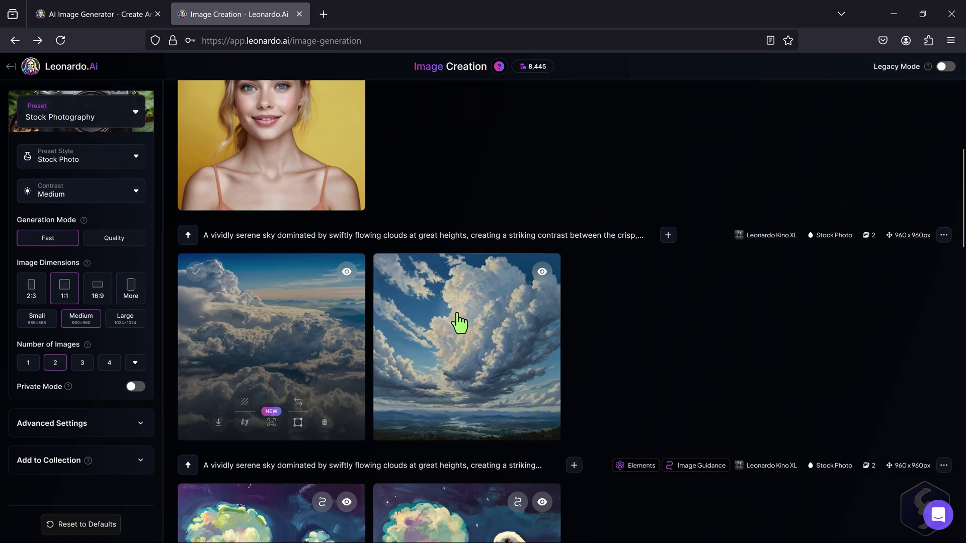
scroll(693, 332, down, 4)
scroll(693, 332, up, 12)
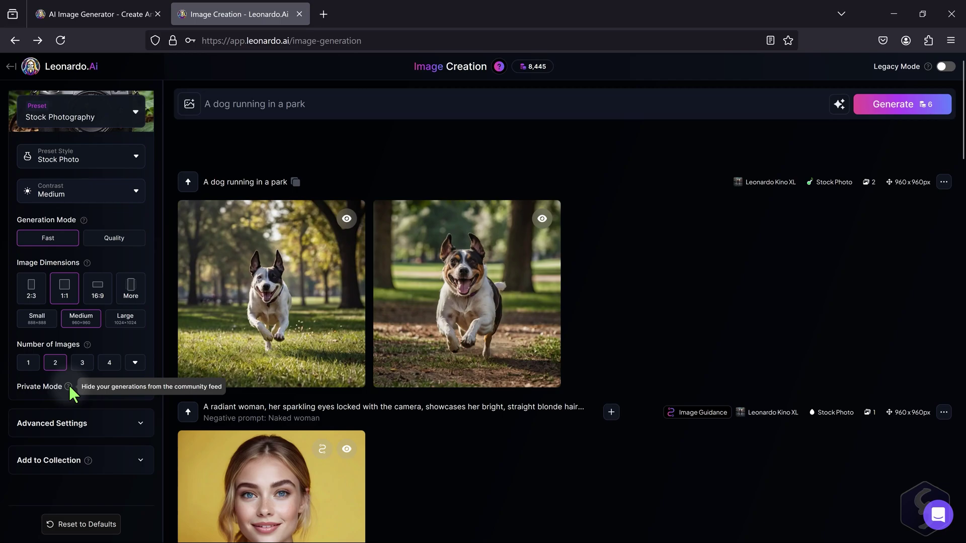
click(134, 386)
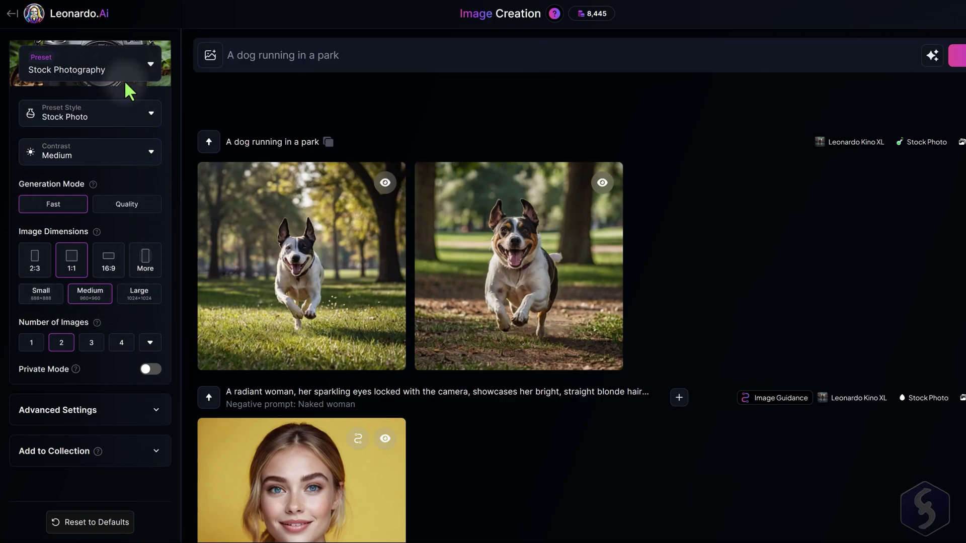
Choose the Cinematic Kino preset and generate new dog images.
click(151, 64)
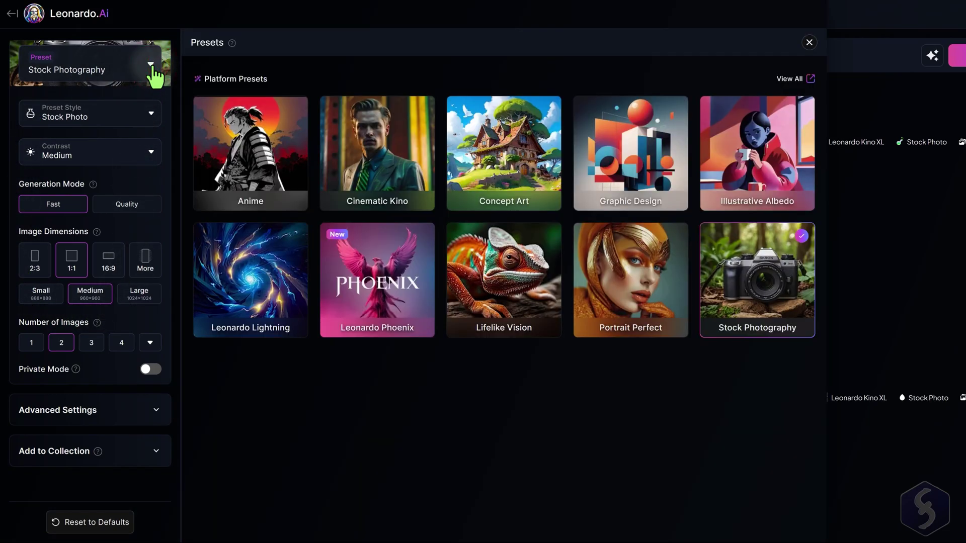
click(395, 136)
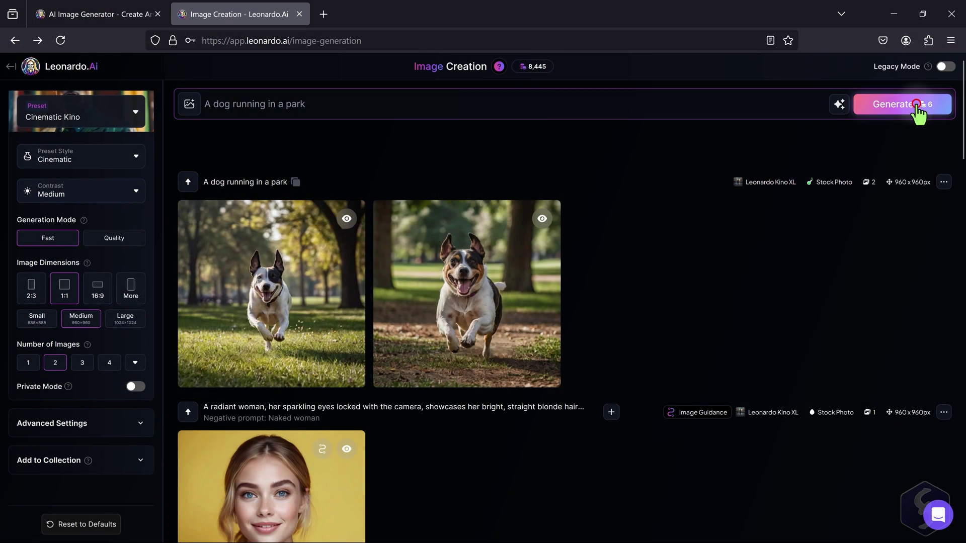
click(906, 106)
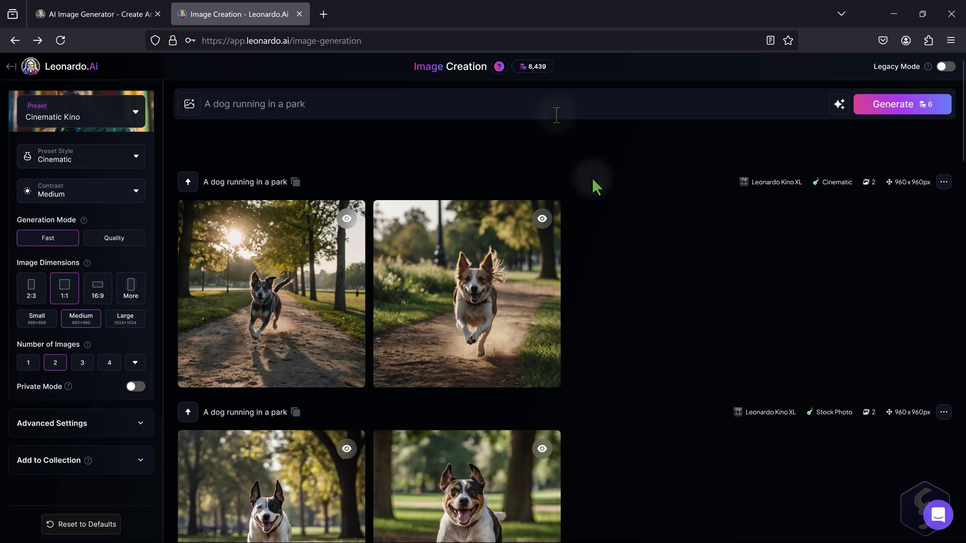
Set Contrast to High and choose the Fast generation mode.
click(135, 159)
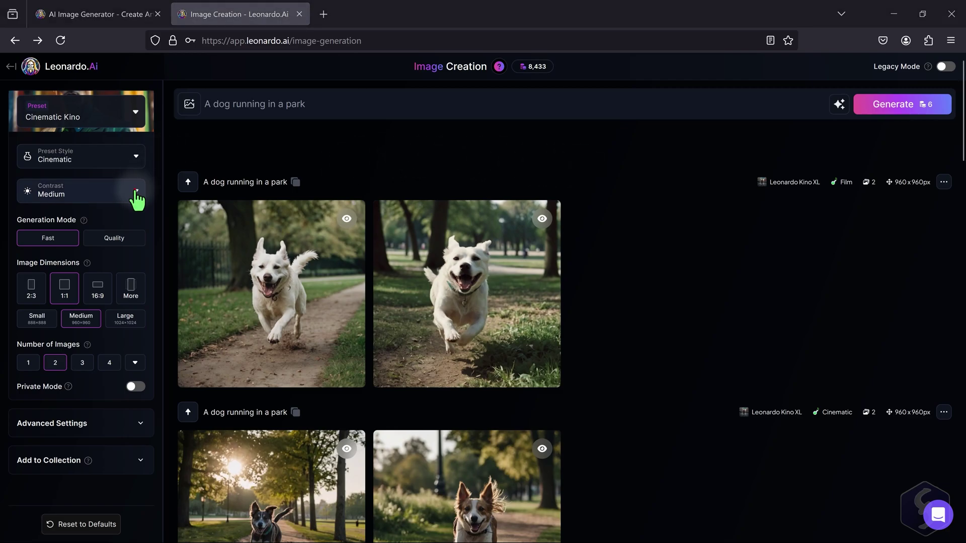
click(133, 192)
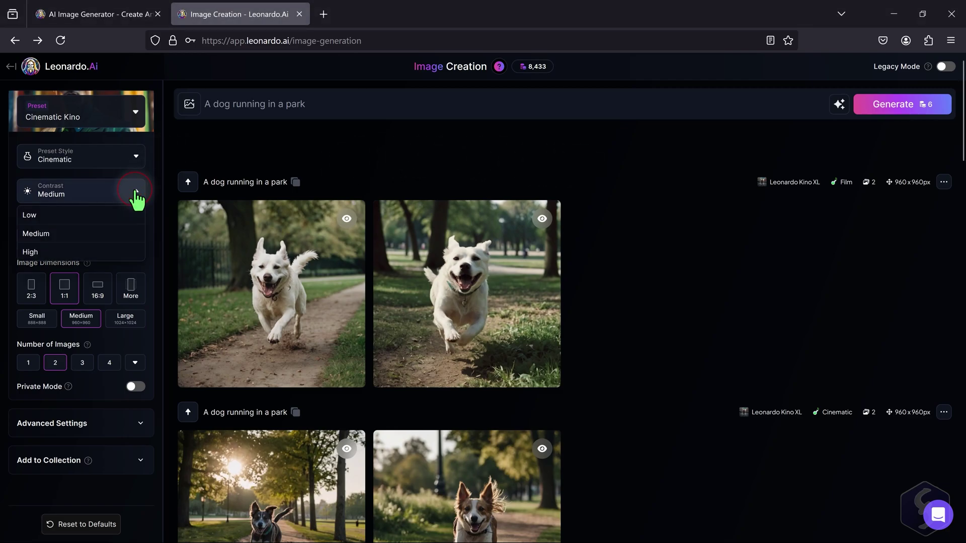
click(65, 253)
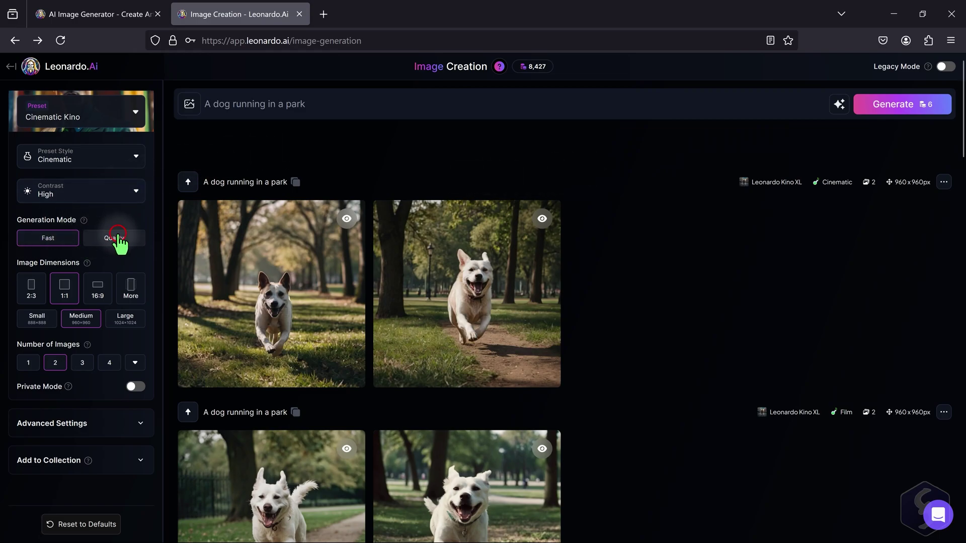
click(63, 235)
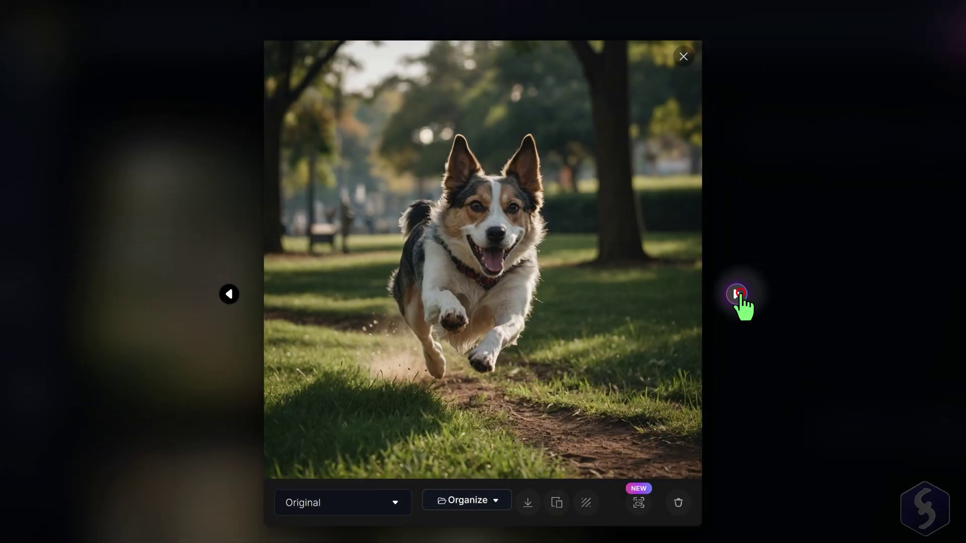
Try the 2:3, 1:1 and 16:9 aspect ratios, then pick the Desktop (16:9) preset.
click(737, 294)
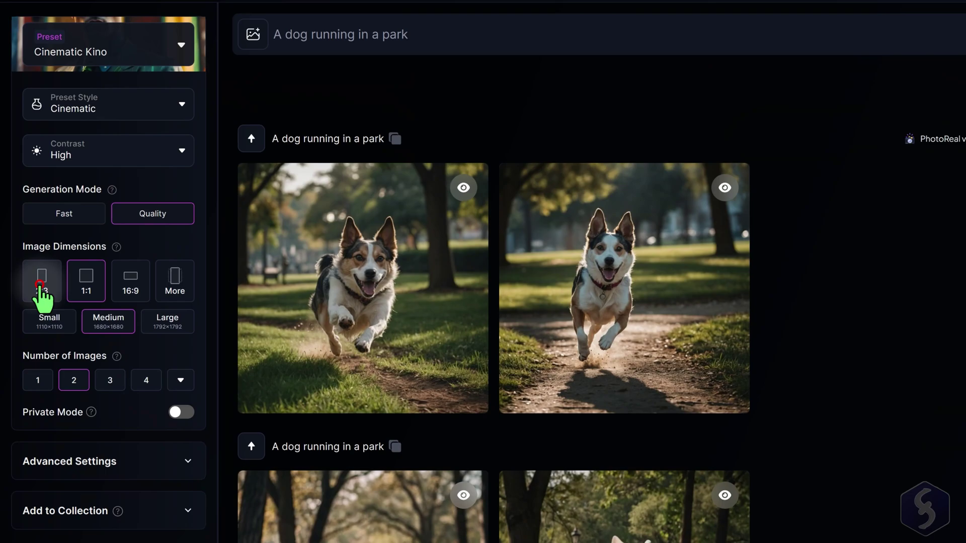
click(42, 285)
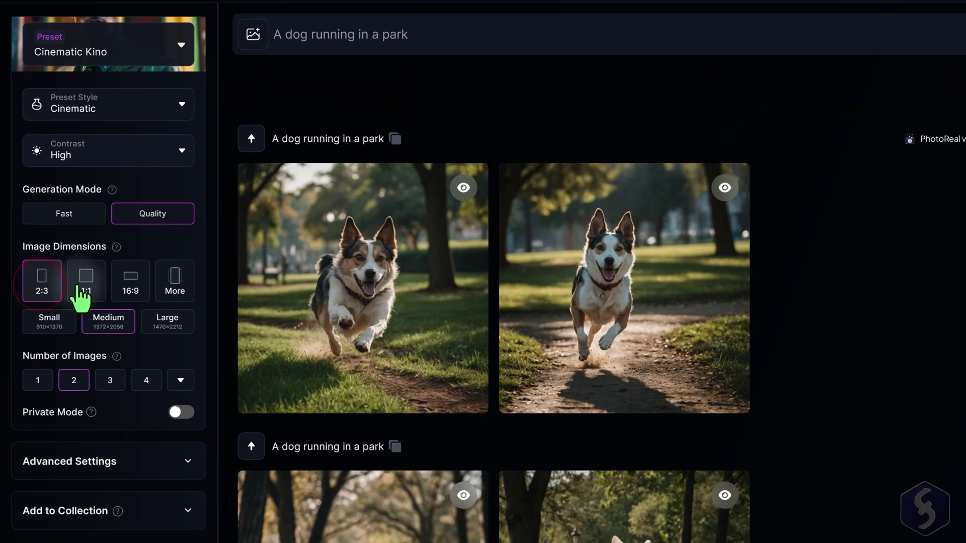
click(83, 289)
click(132, 287)
click(175, 284)
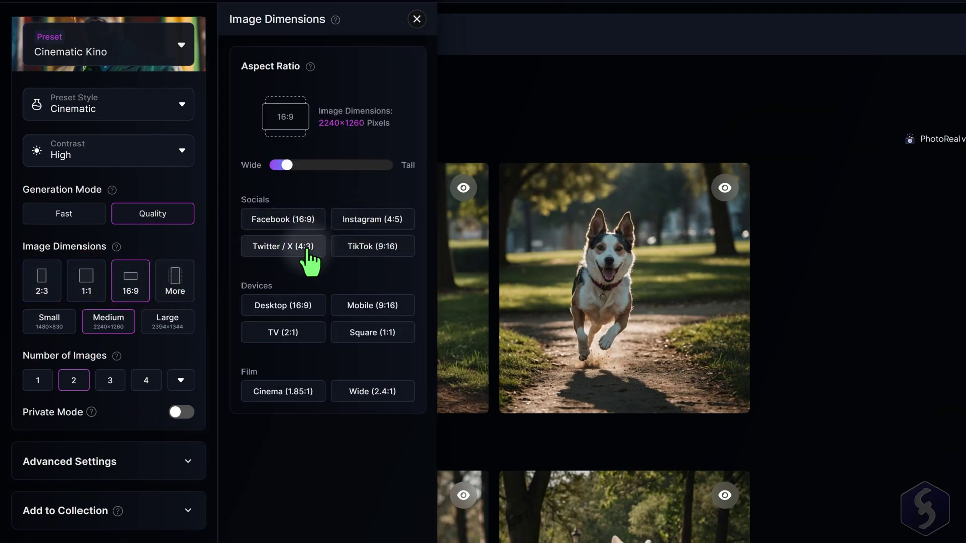
click(313, 301)
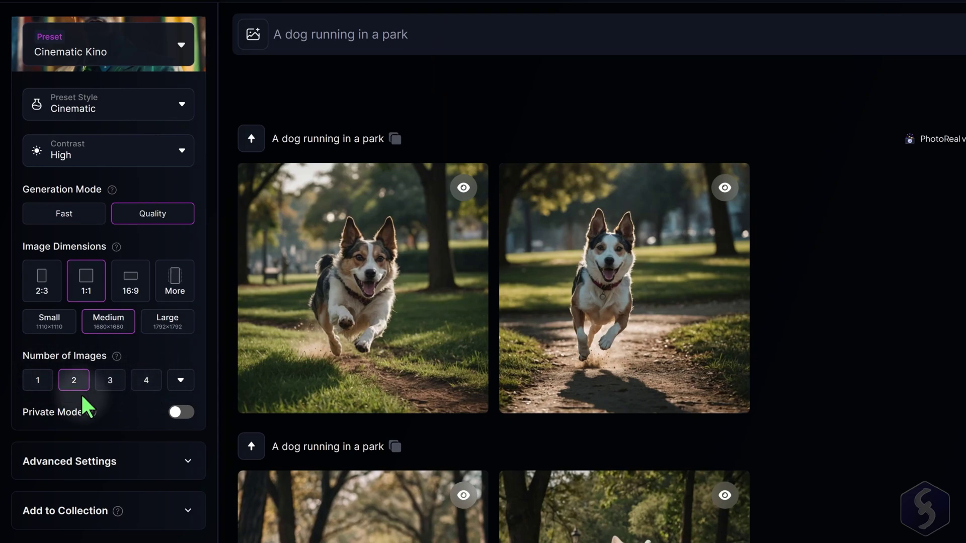
Expand Advanced Settings and keep Leonardo Kino XL as the model.
click(188, 461)
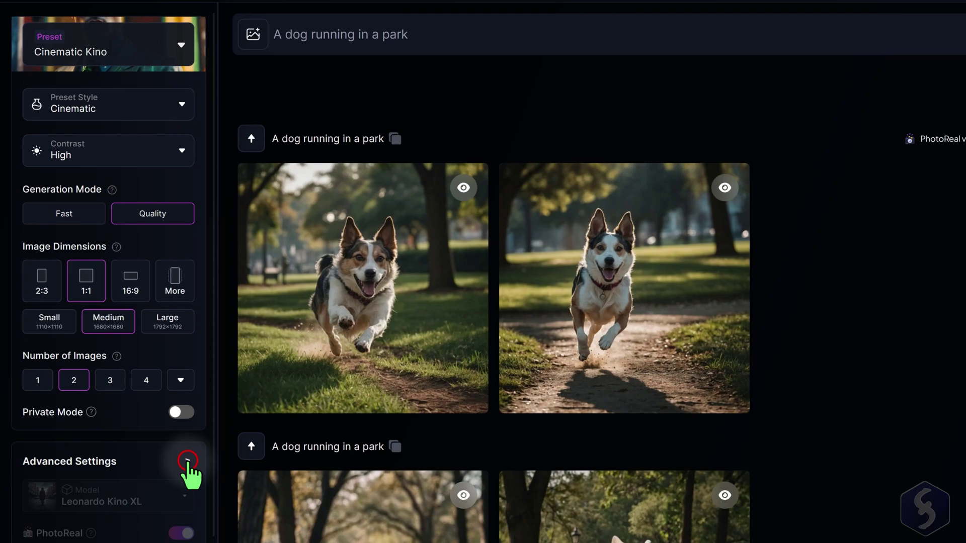
scroll(188, 470, down, 4)
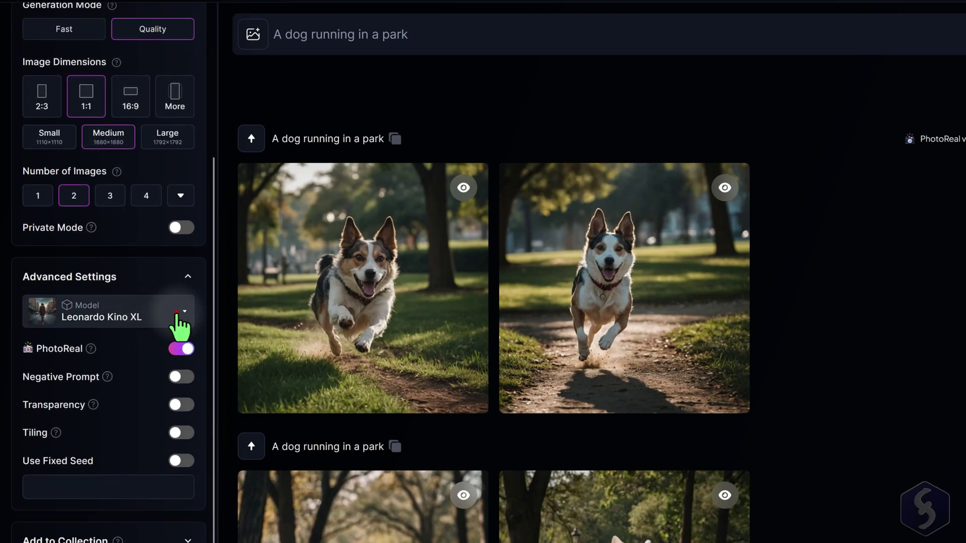
click(176, 314)
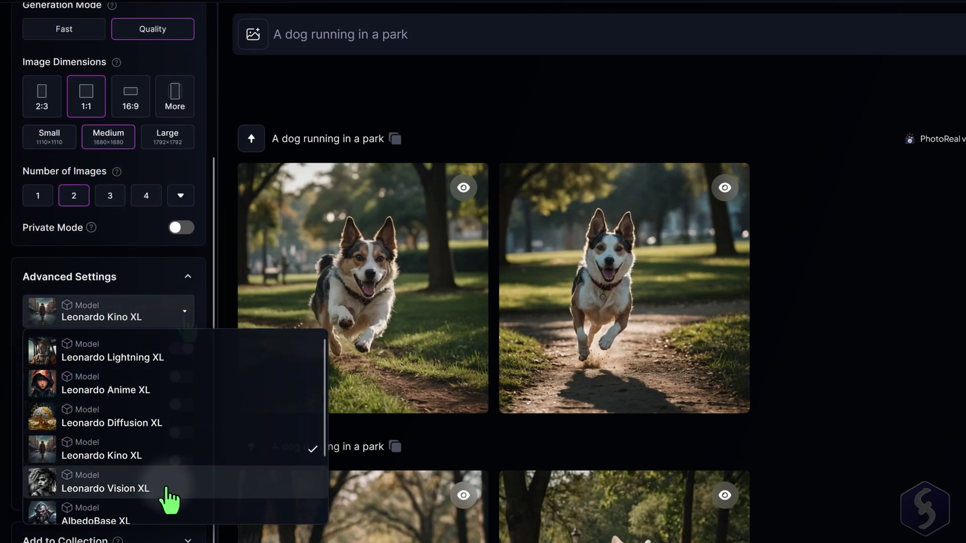
click(125, 449)
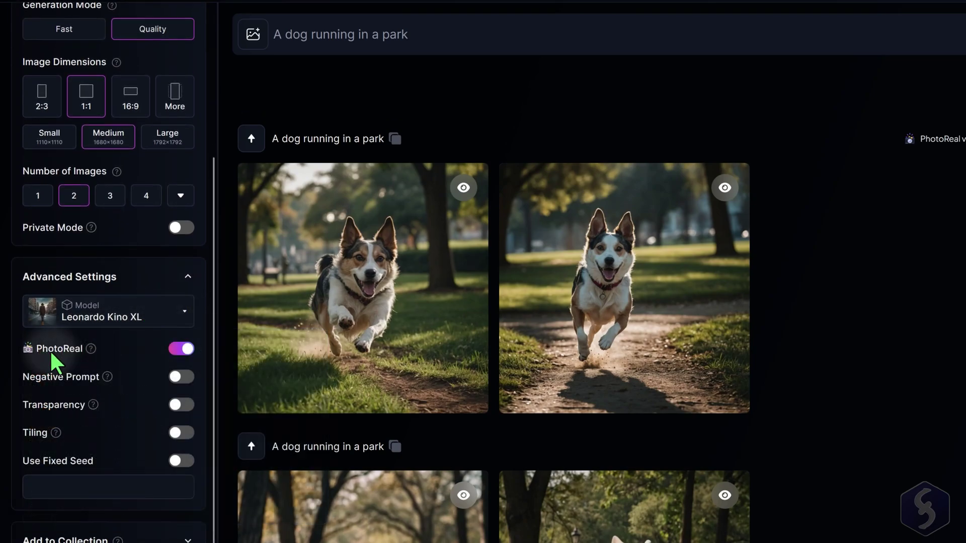
Turn on PhotoReal and add the negative prompt 'people nearby'.
click(92, 346)
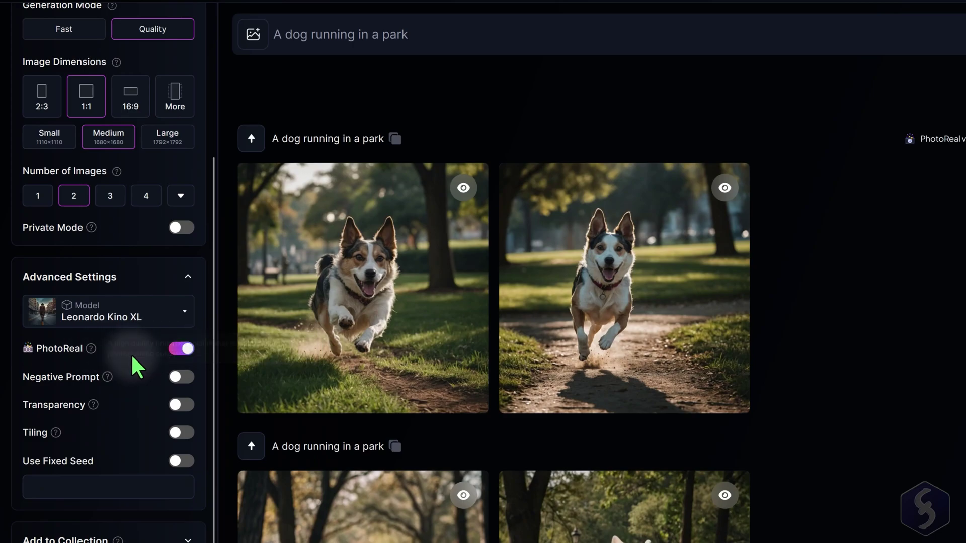
click(180, 378)
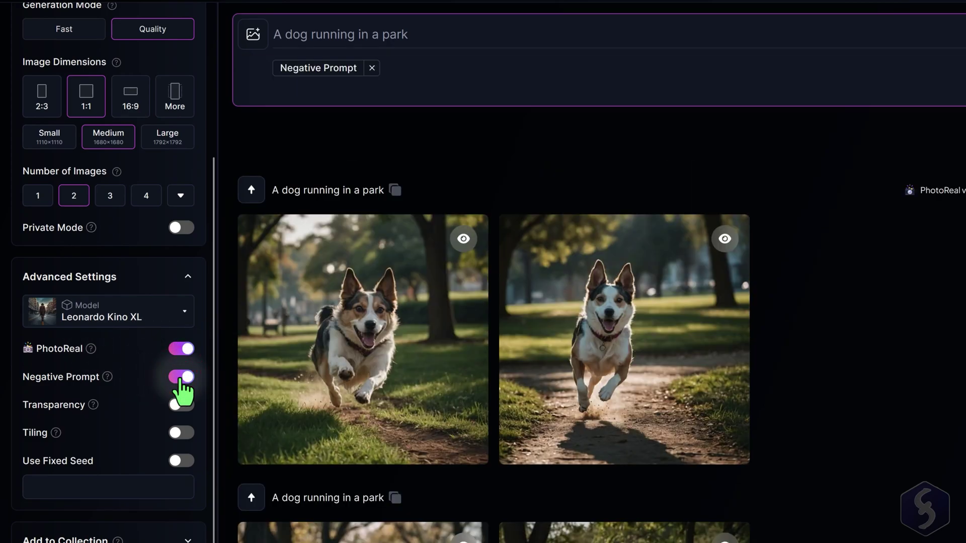
text(people near)
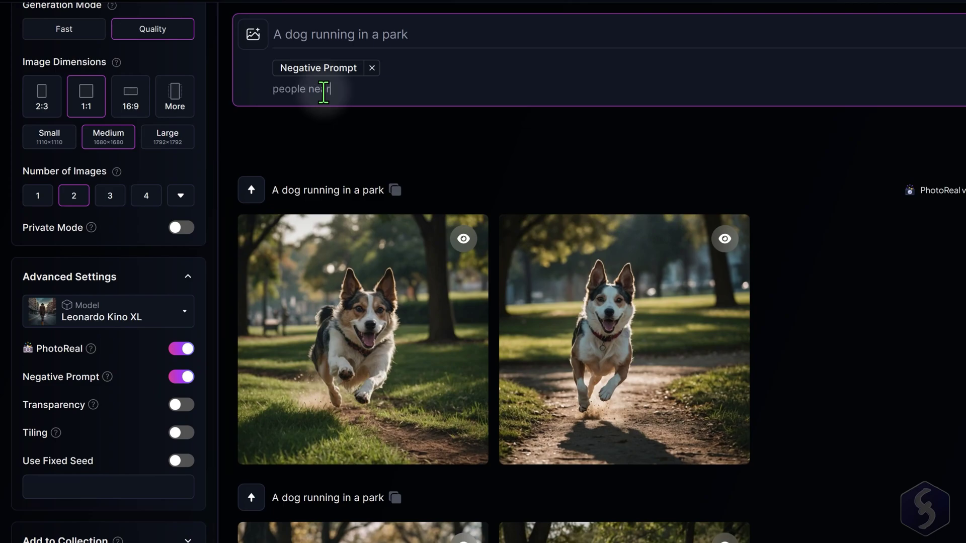
text(by)
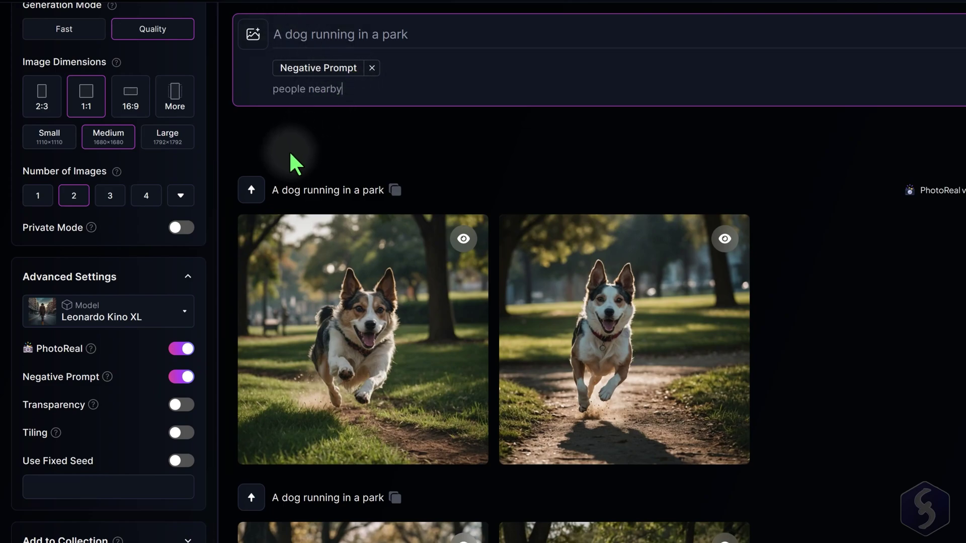
mouse_move(93, 405)
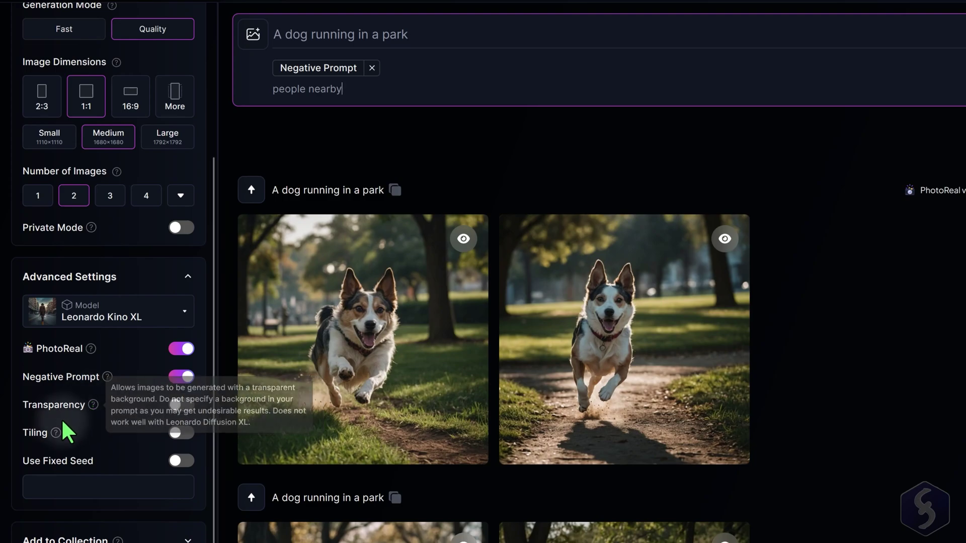
mouse_move(56, 436)
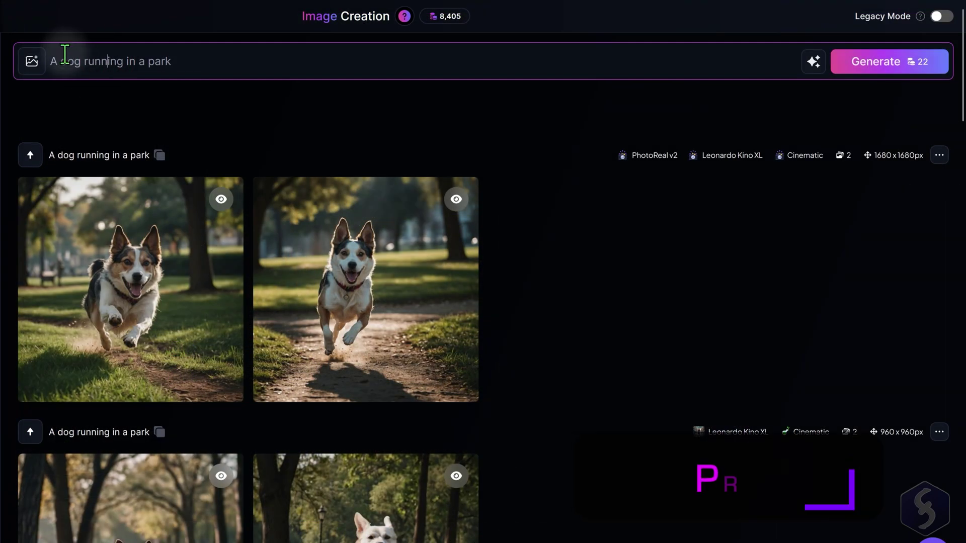
Append sunny-afternoon, photo-like realism and 'heart-warming dog face' to the prompt, then generate.
click(80, 63)
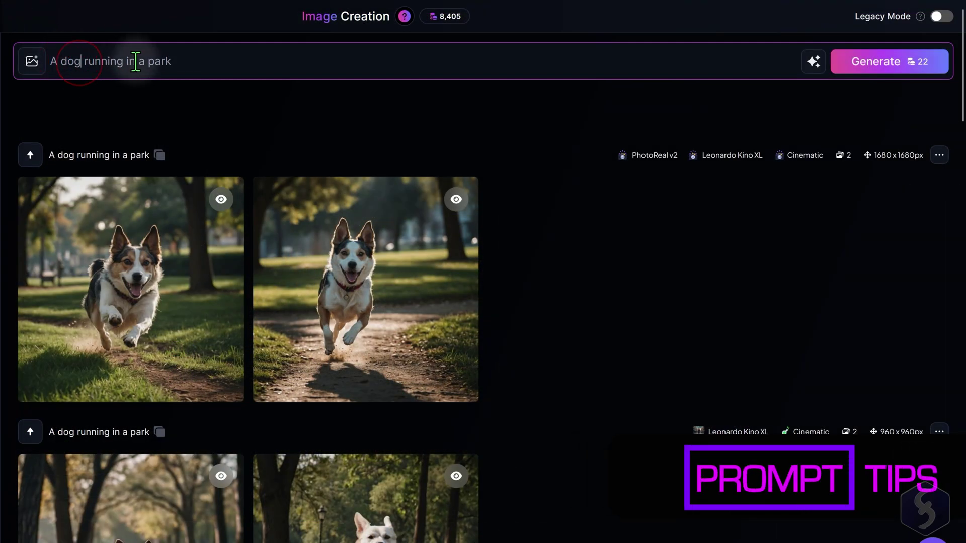
drag(126, 61, 177, 63)
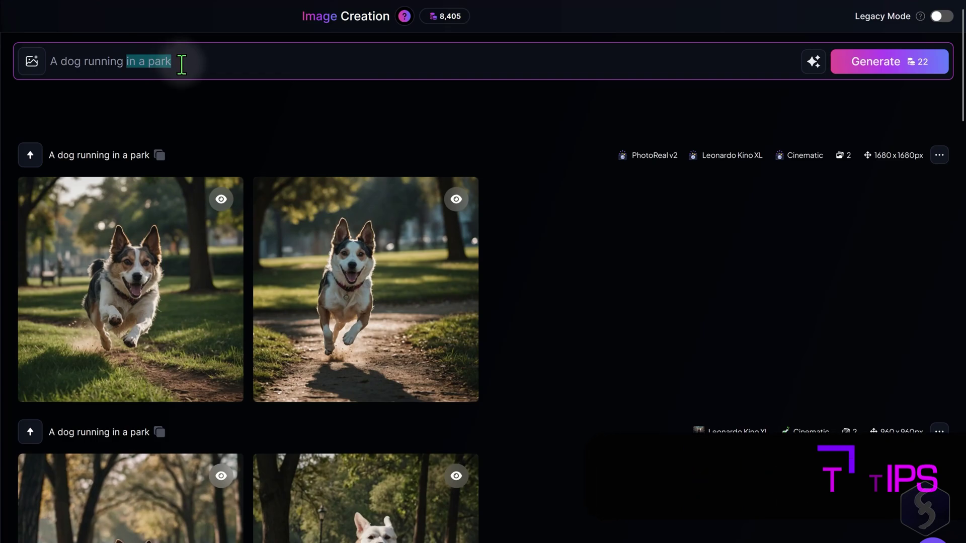
click(181, 63)
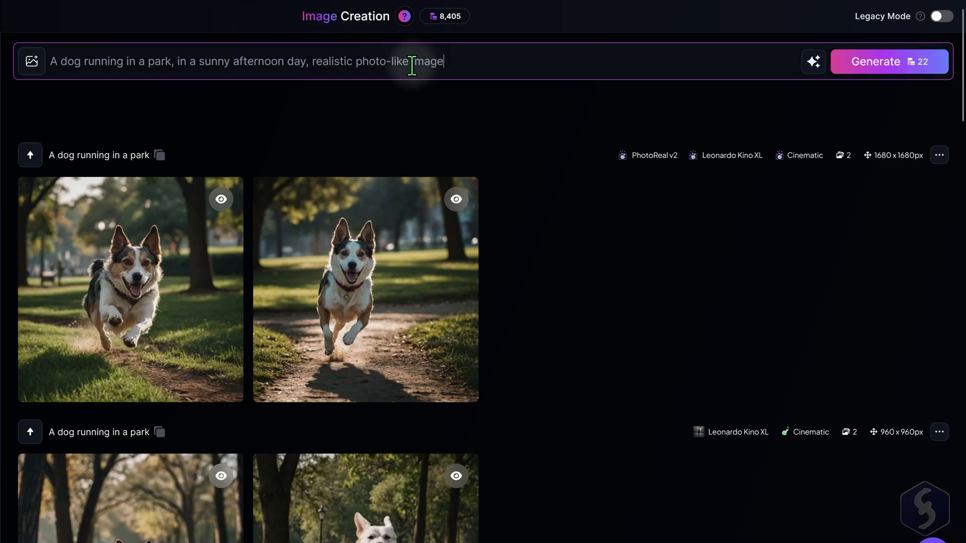
click(464, 64)
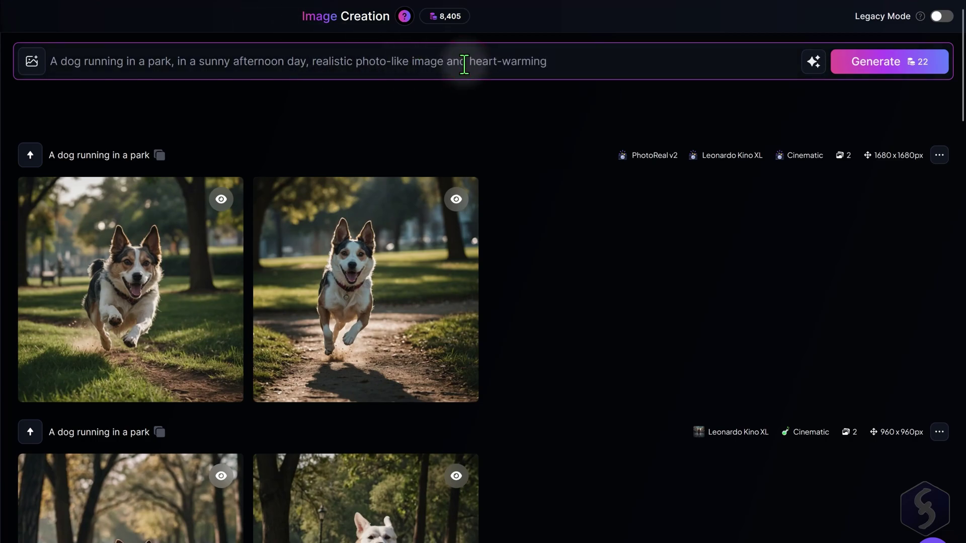
text(and heart-warming dog fa)
text(ce)
key(Return)
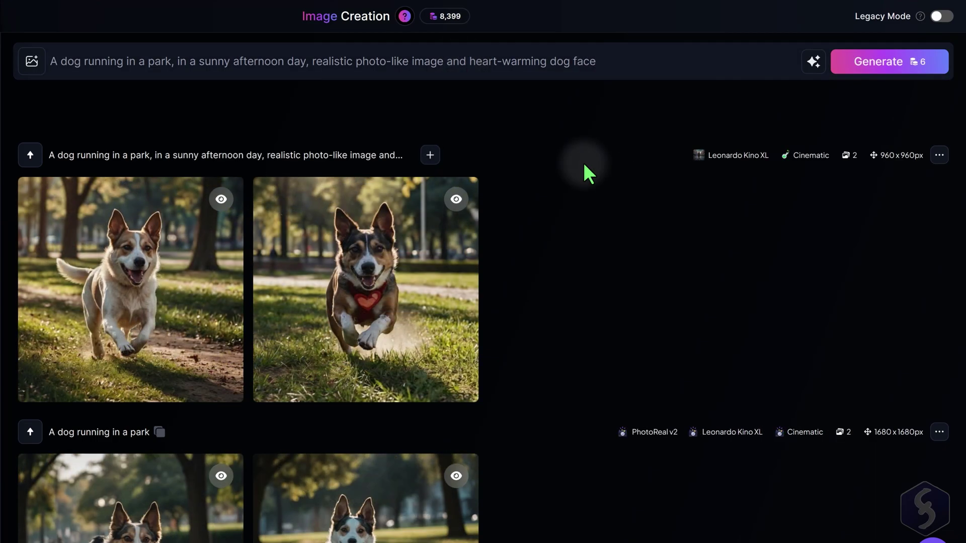
Have AI write and improve a random prompt, then generate the Golden Retriever images.
click(812, 64)
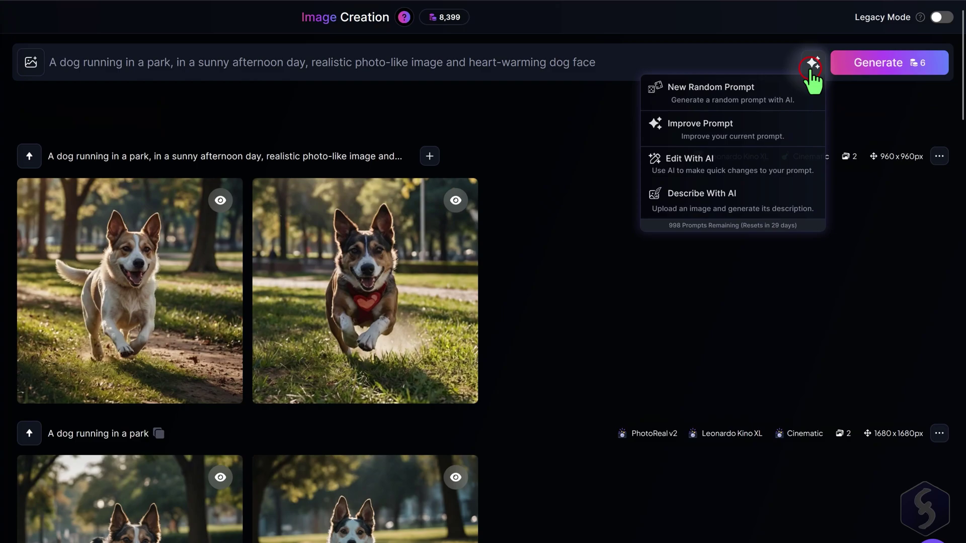
click(774, 101)
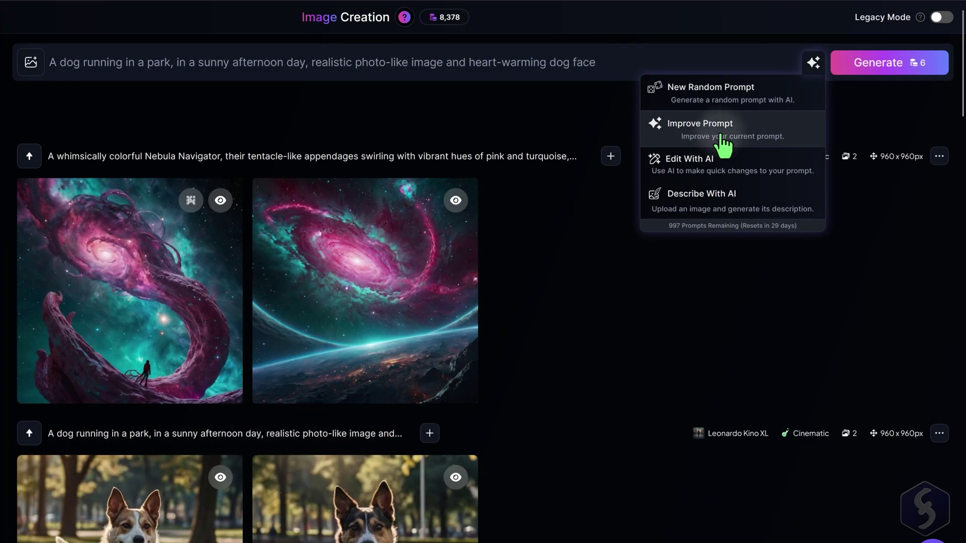
click(720, 132)
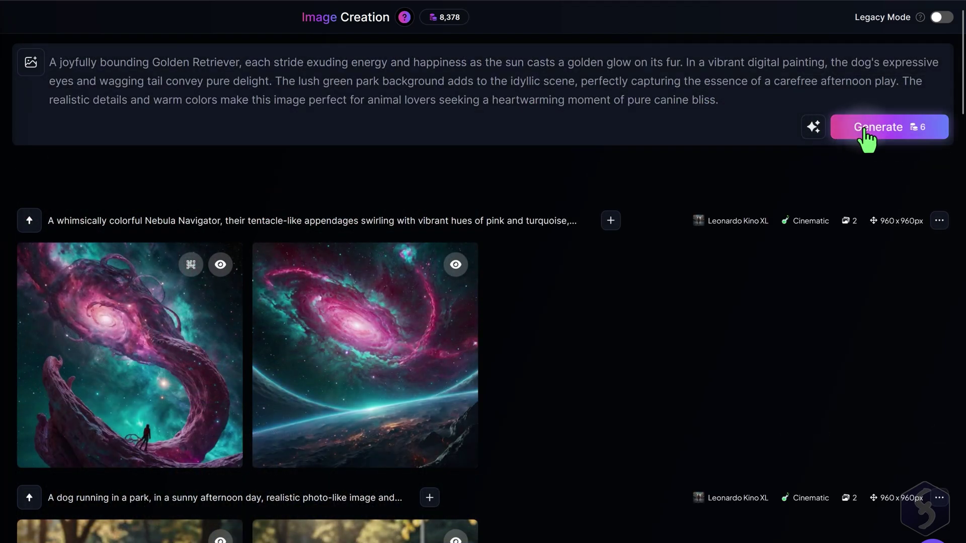
click(870, 128)
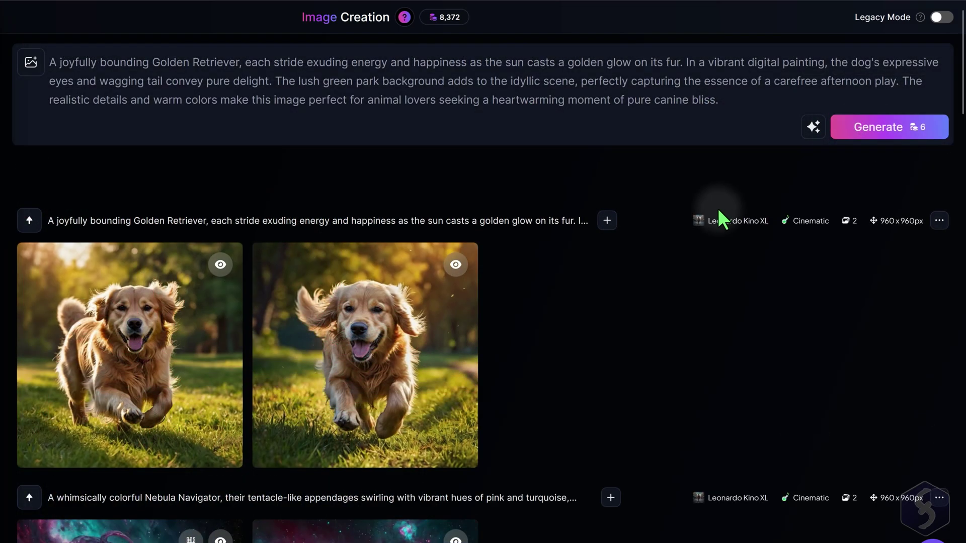
Edit the prompt with AI: 'change the dog breed to Pug, make it in white color', and generate.
click(813, 127)
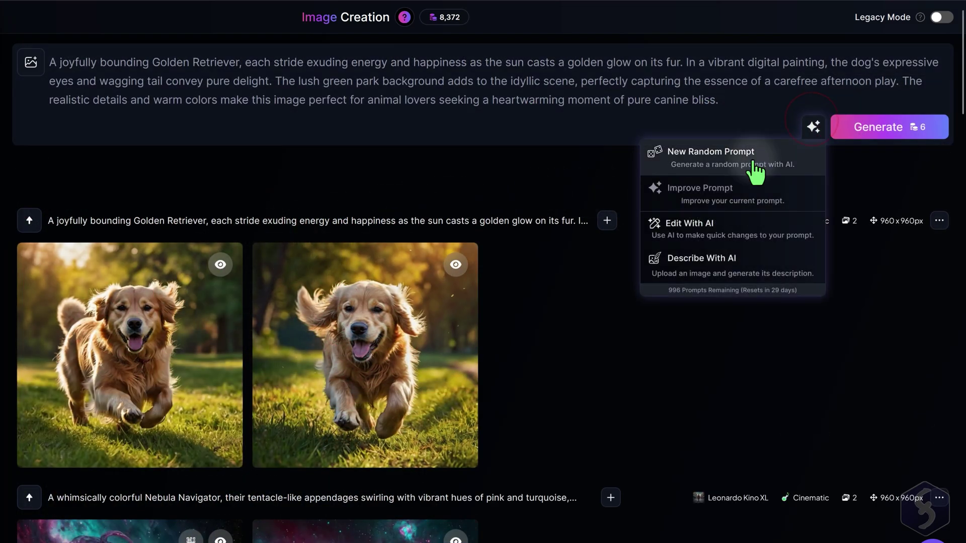
click(747, 246)
text(change the dog breed to Pug, make it in white color)
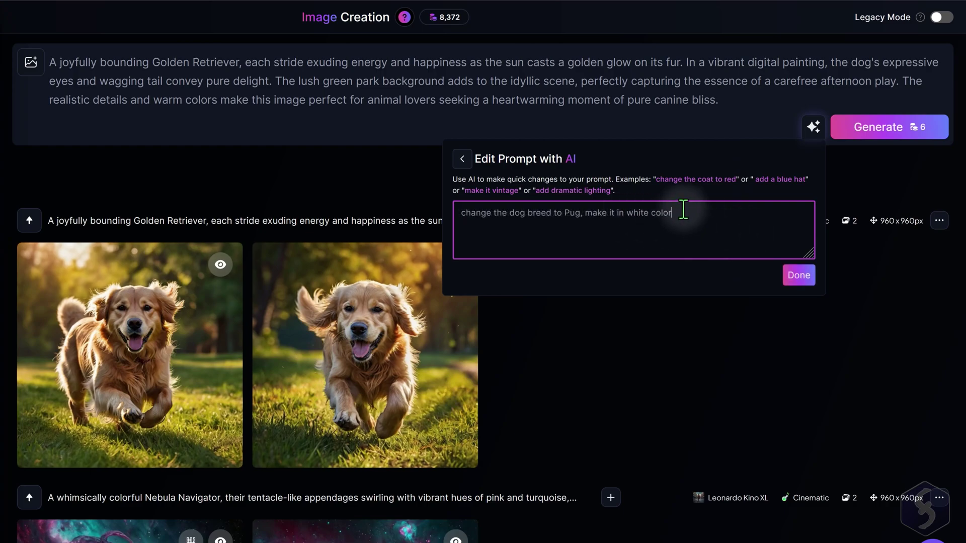
click(807, 275)
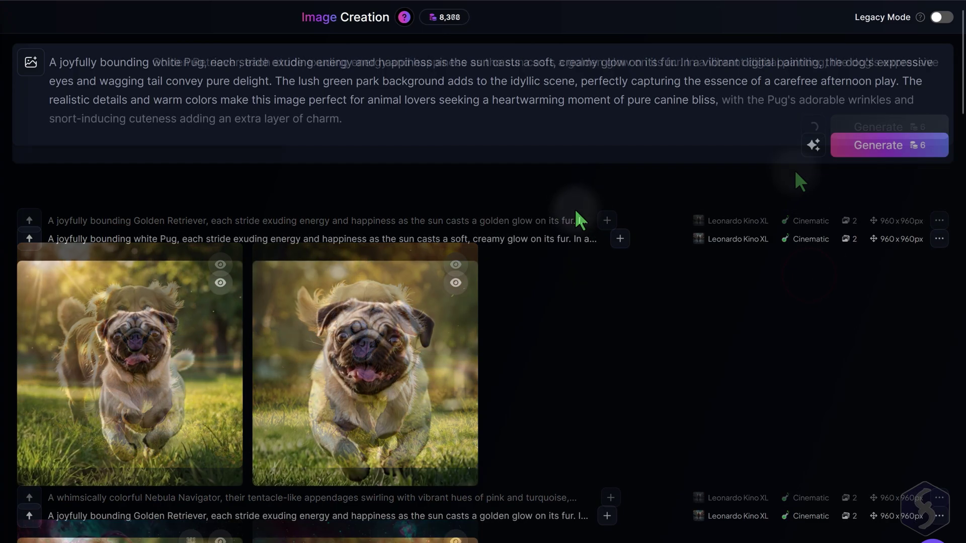
click(814, 145)
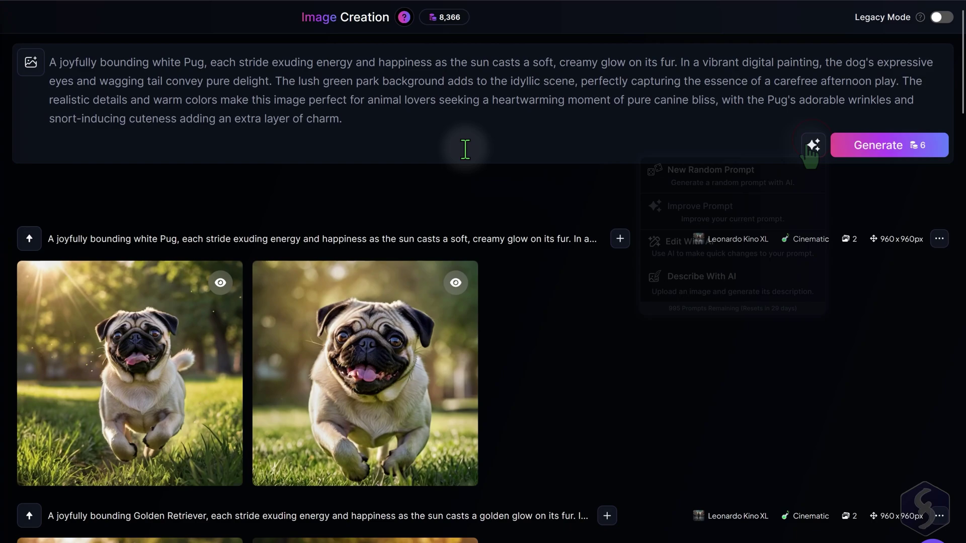
Upload pexels-bertellifotografia-16652391.jpg so AI describes it as a prompt.
click(739, 279)
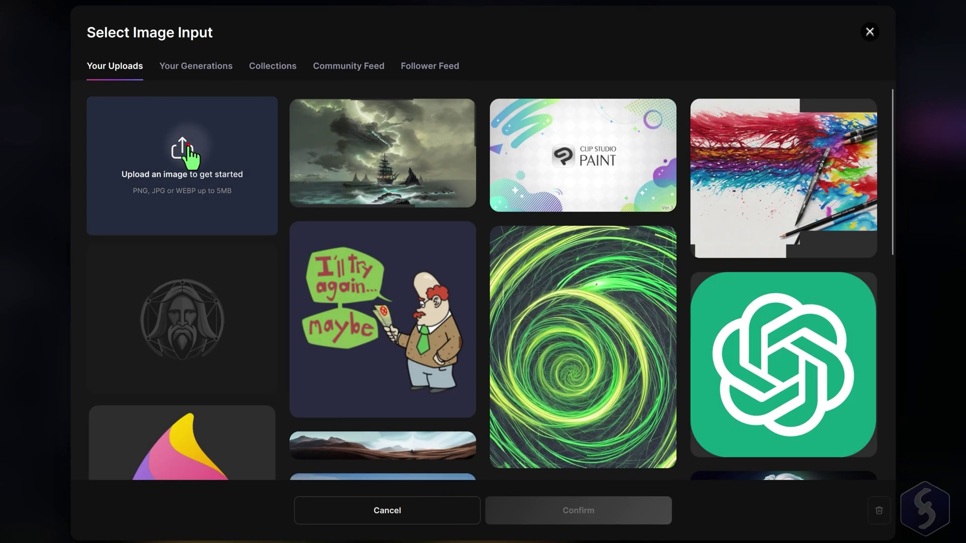
click(183, 147)
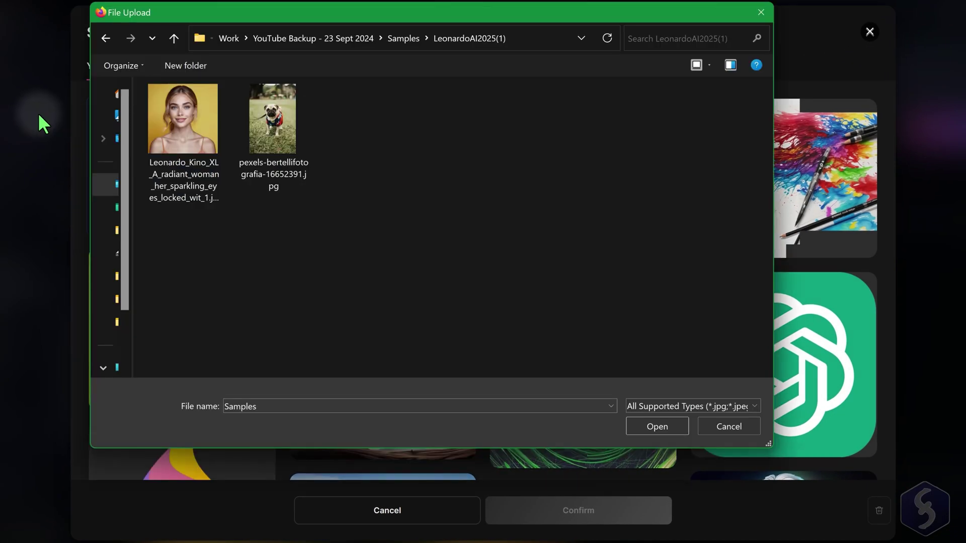
click(259, 125)
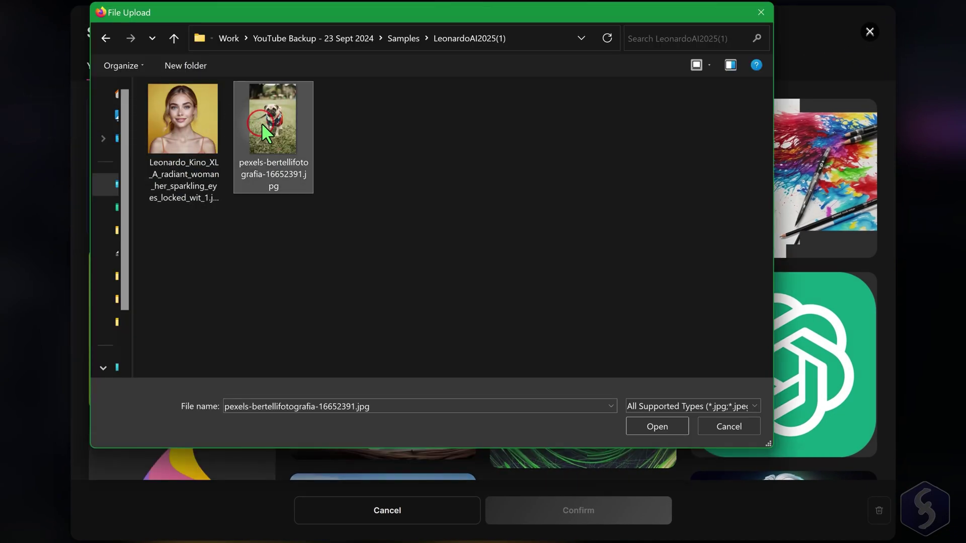
click(657, 425)
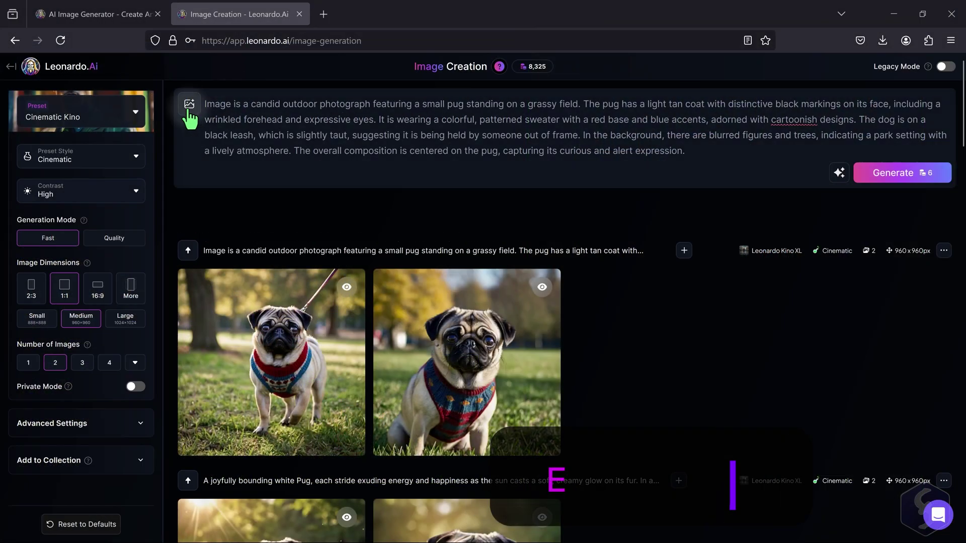
Add the Psychedelic Art element from the full Elements list.
click(189, 108)
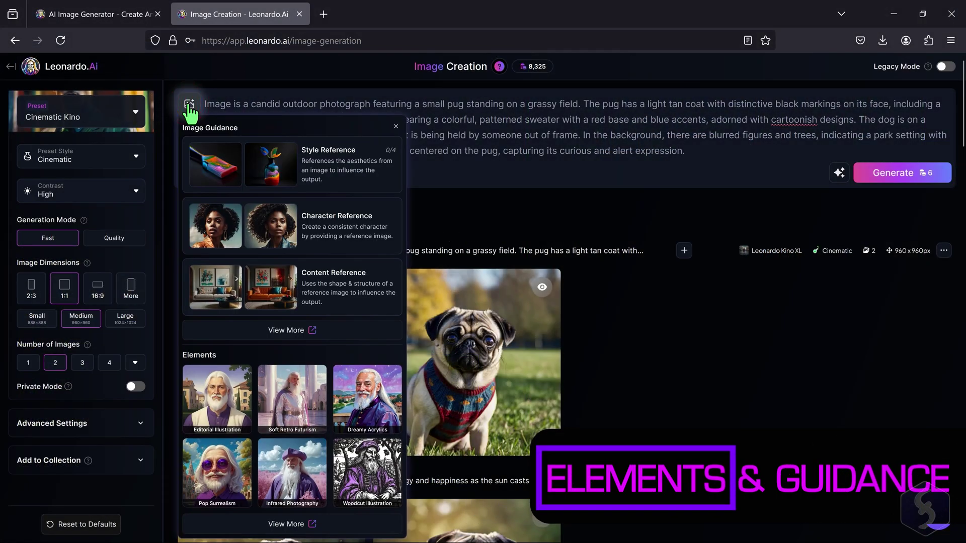
click(301, 523)
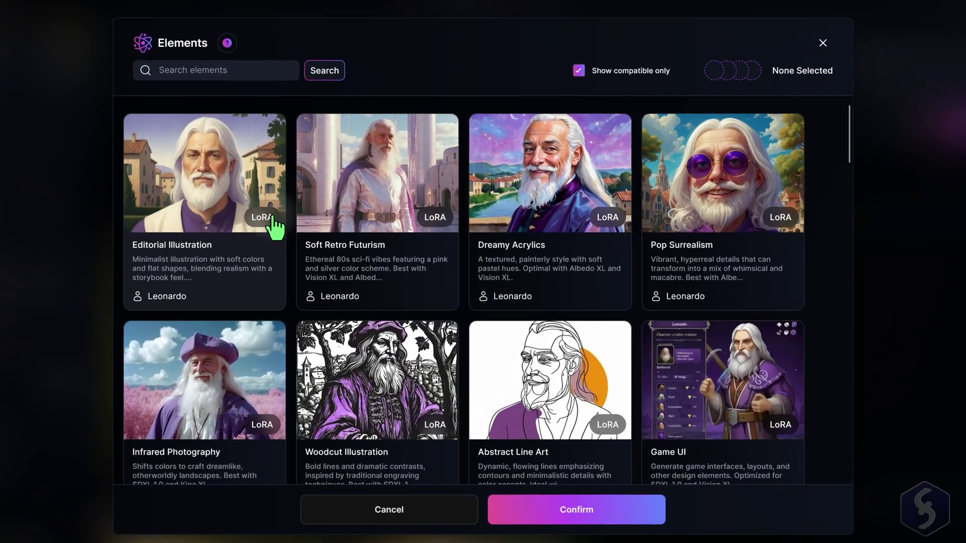
scroll(686, 222, down, 2)
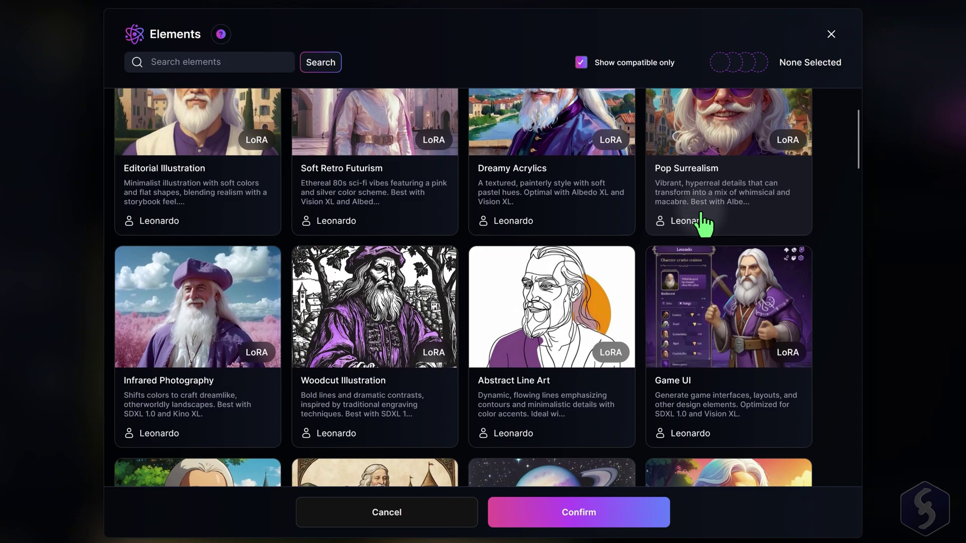
scroll(383, 260, down, 6)
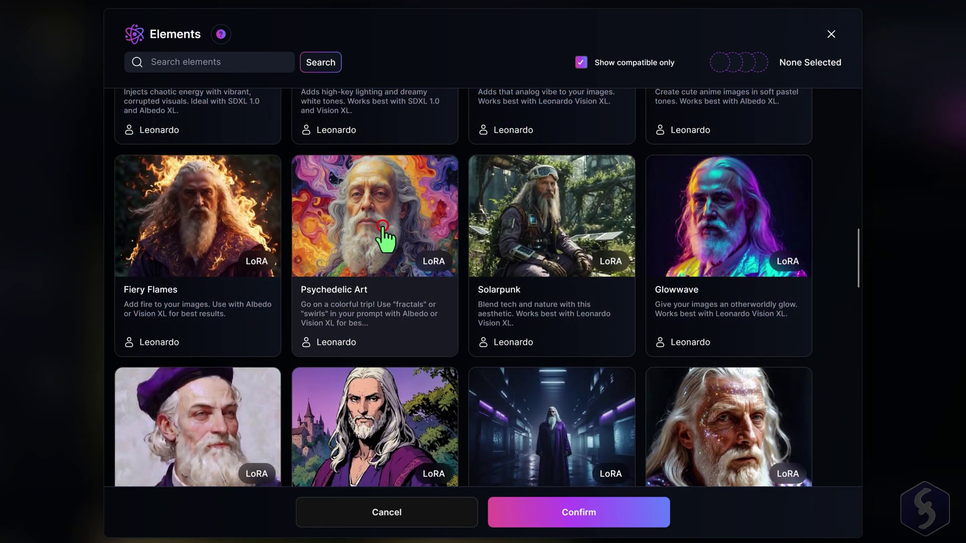
click(384, 231)
click(610, 518)
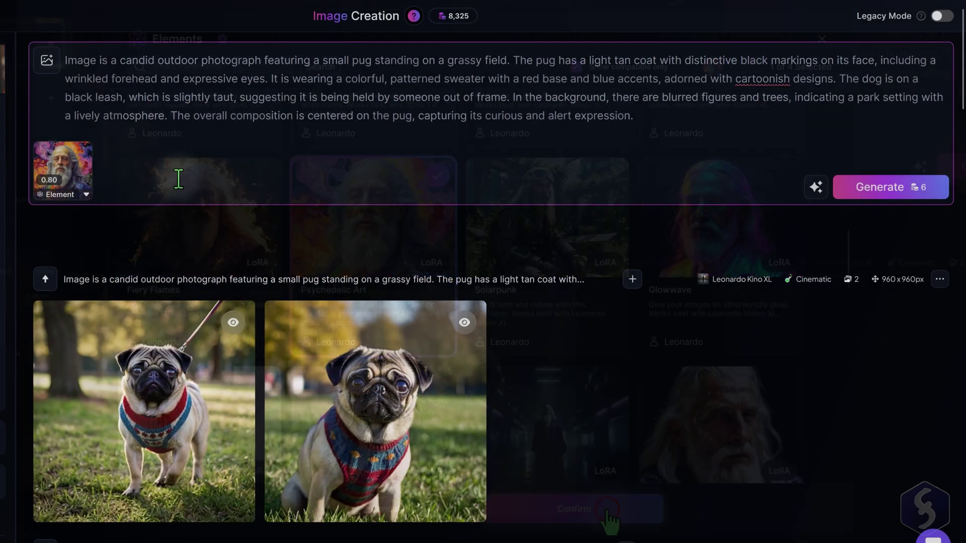
Set the element strength to 0.70, generate, and preview a psychedelic pug image.
click(86, 195)
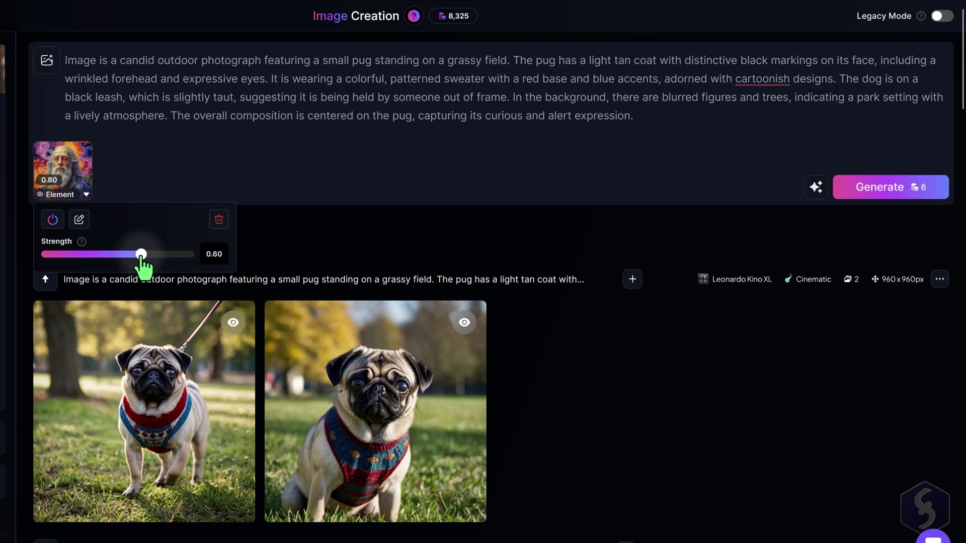
drag(142, 254, 148, 254)
click(903, 194)
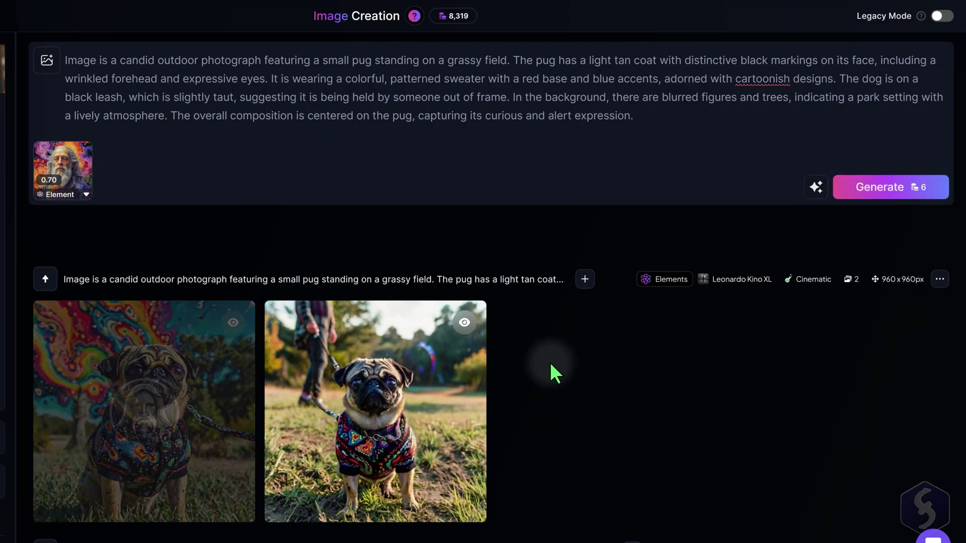
click(201, 363)
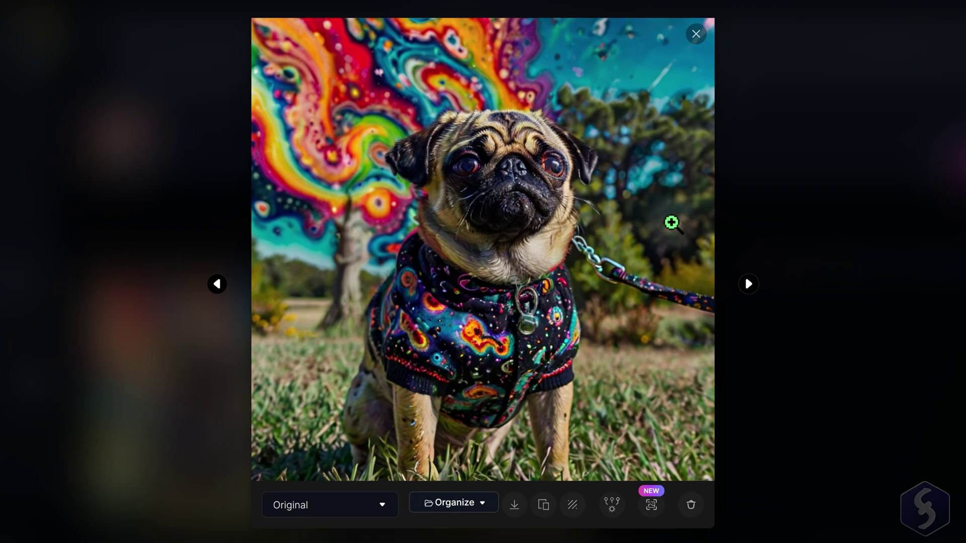
click(768, 289)
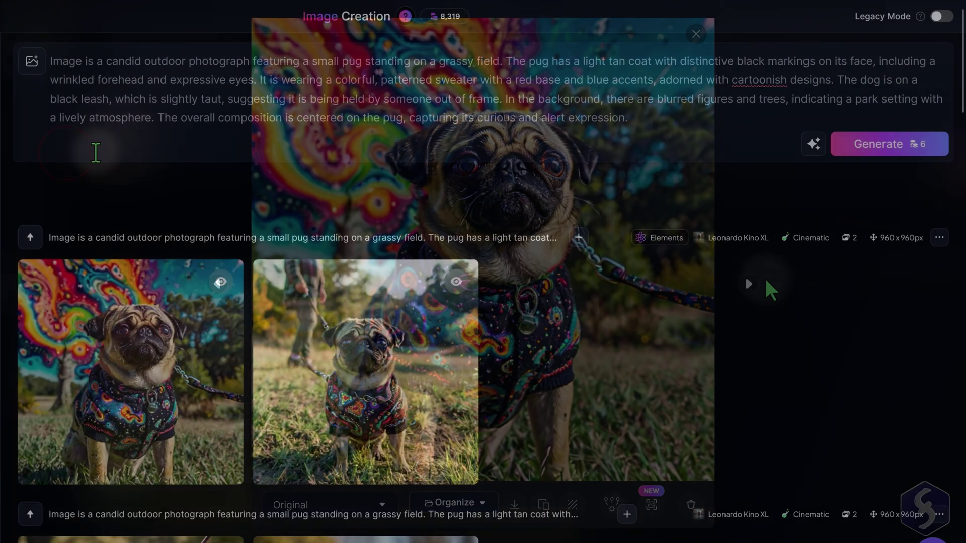
Use the sunlit running-dog image from Your Generations as Image to Image input.
click(31, 62)
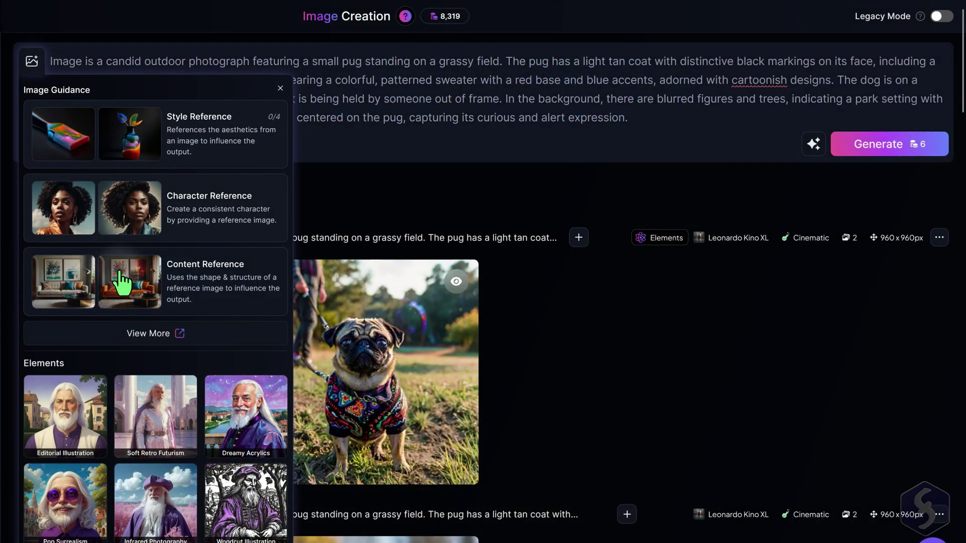
click(151, 336)
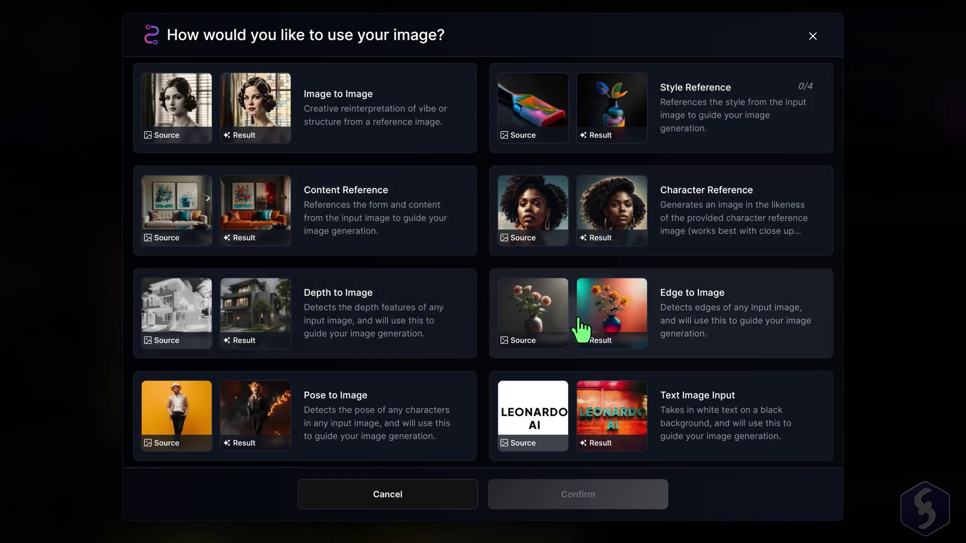
click(362, 110)
click(545, 498)
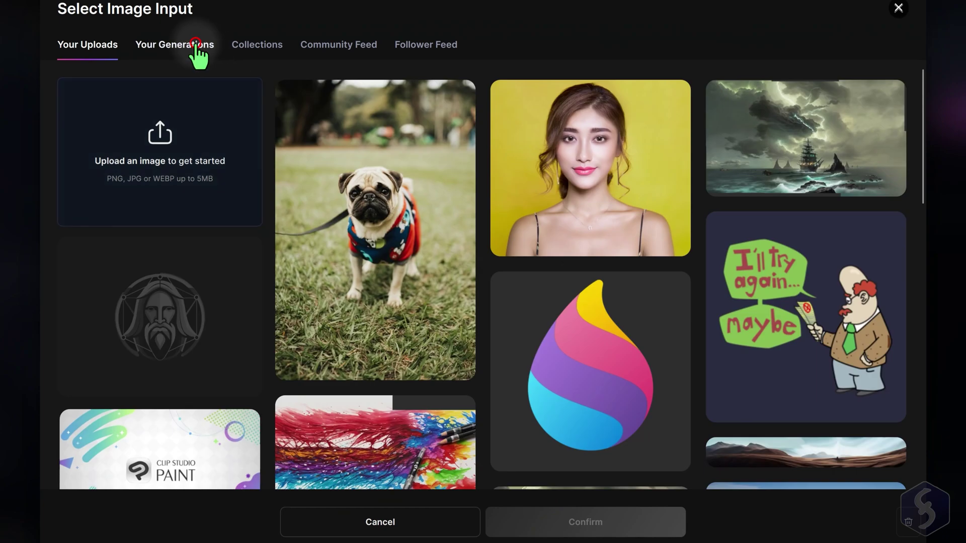
click(195, 44)
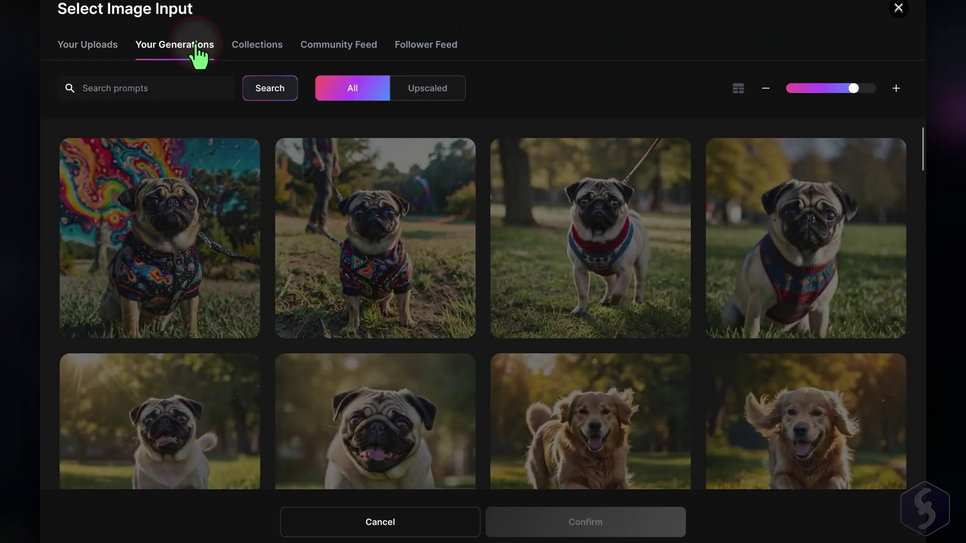
scroll(369, 133, down, 5)
scroll(394, 173, down, 5)
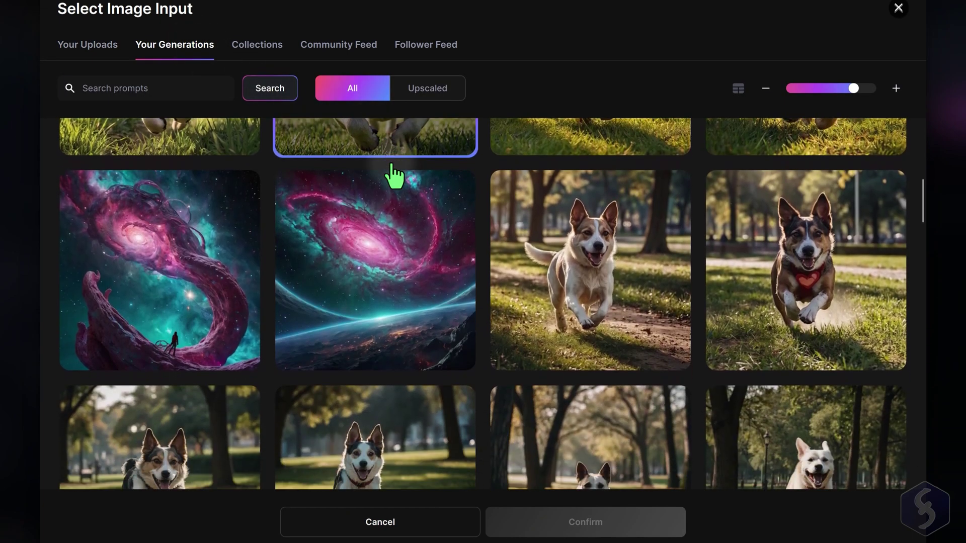
scroll(394, 175, down, 3)
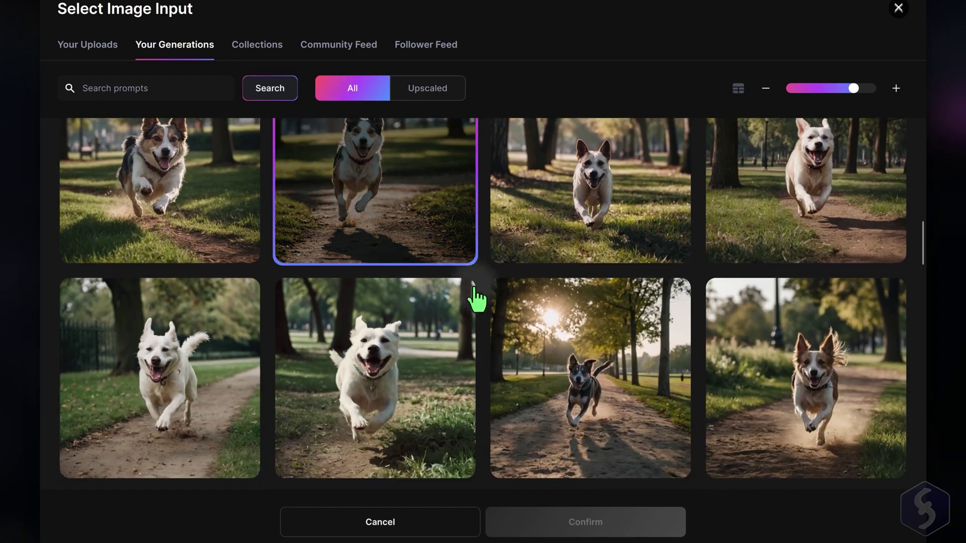
click(566, 344)
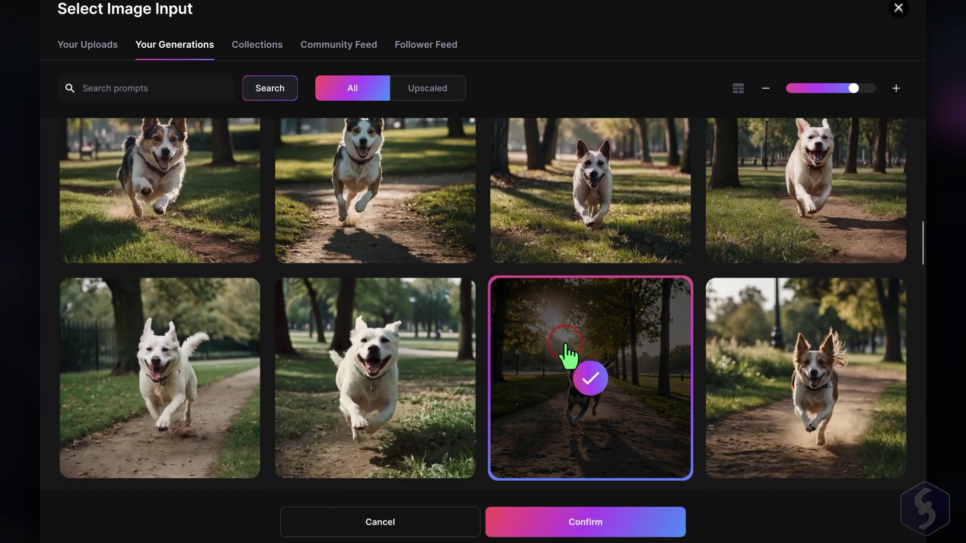
click(595, 525)
Generate the guided pug images and raise the image strength to 0.62.
click(881, 196)
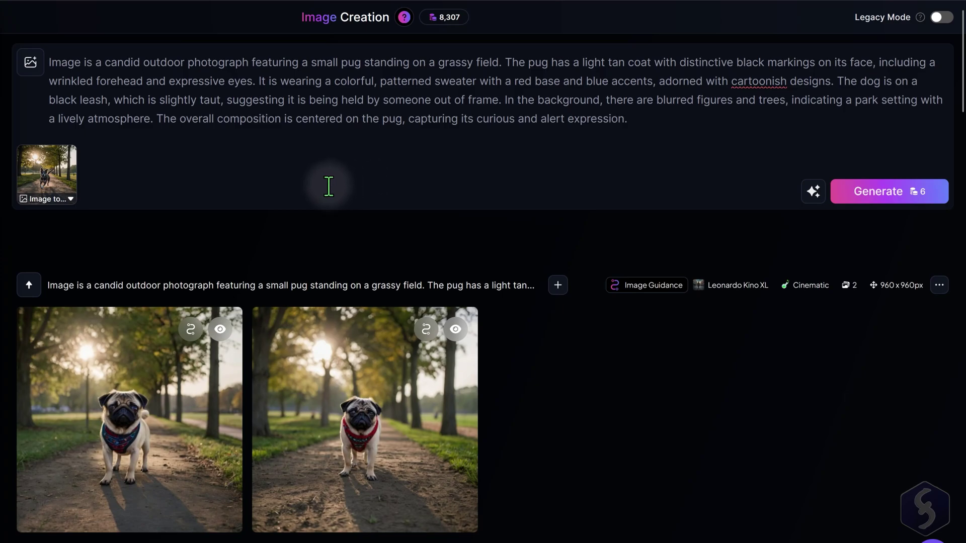
click(71, 199)
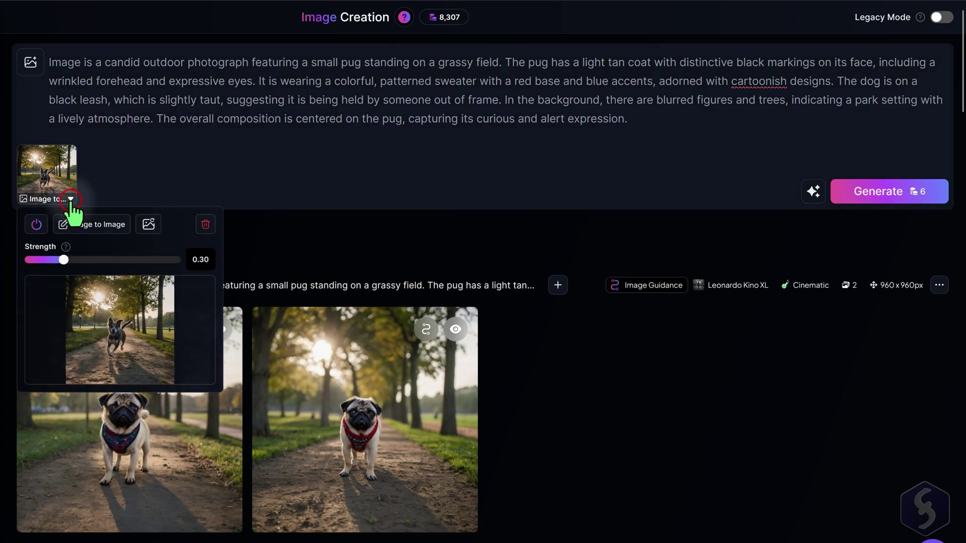
drag(66, 260, 95, 261)
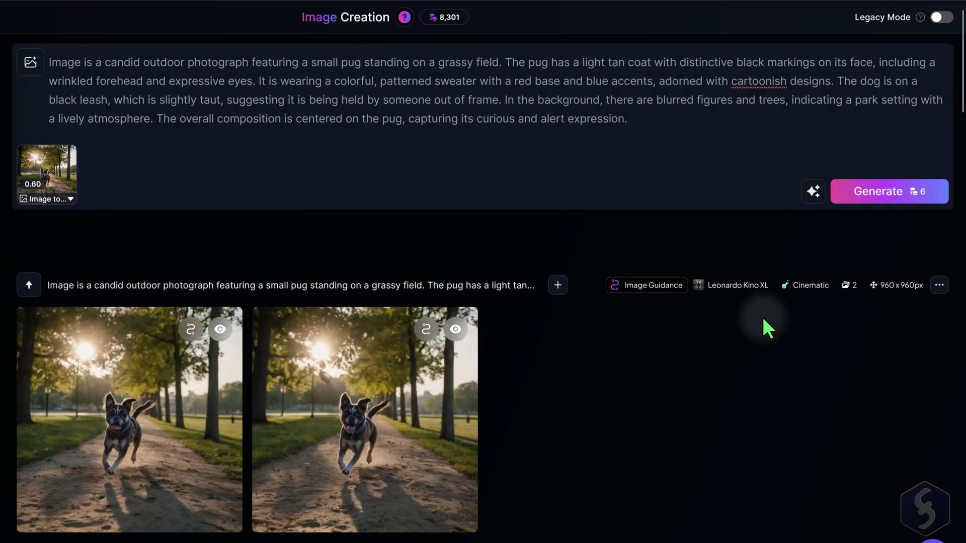
Scroll the Image Creation history down to the pair of Golden Retriever results.
scroll(762, 317, down, 5)
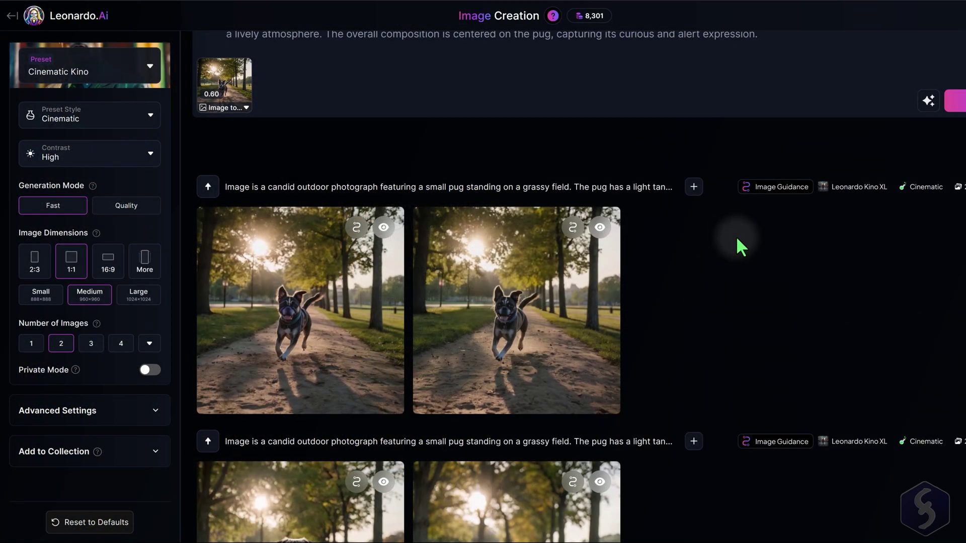
scroll(736, 237, down, 5)
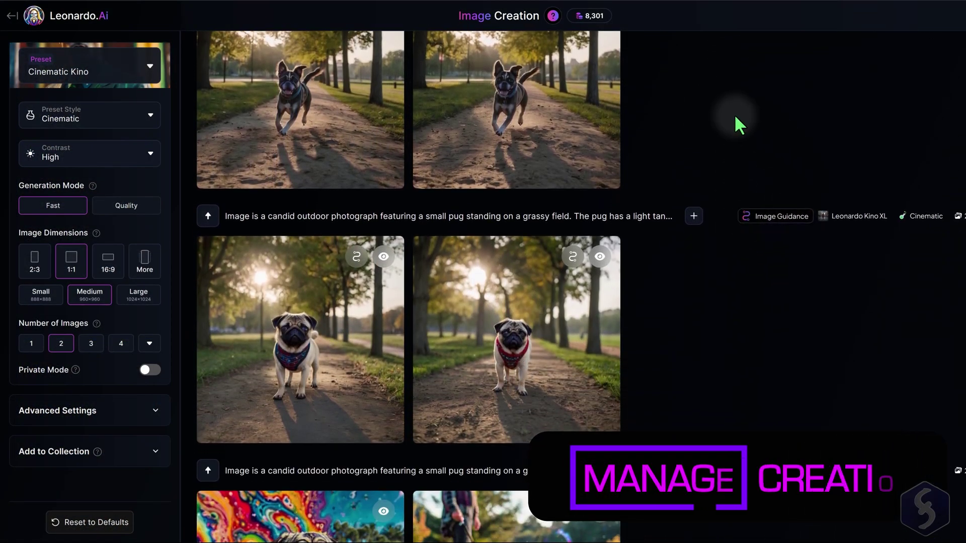
scroll(783, 317, down, 5)
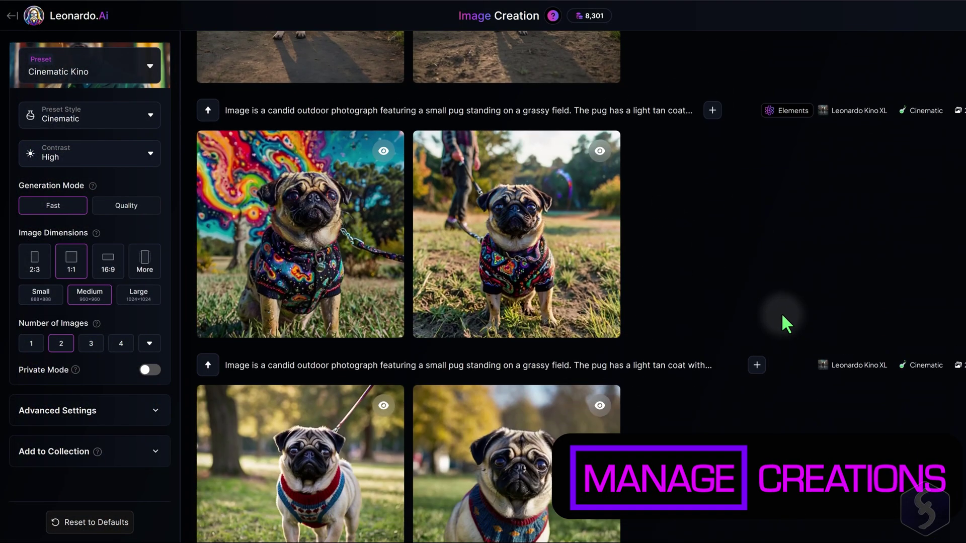
scroll(782, 316, down, 5)
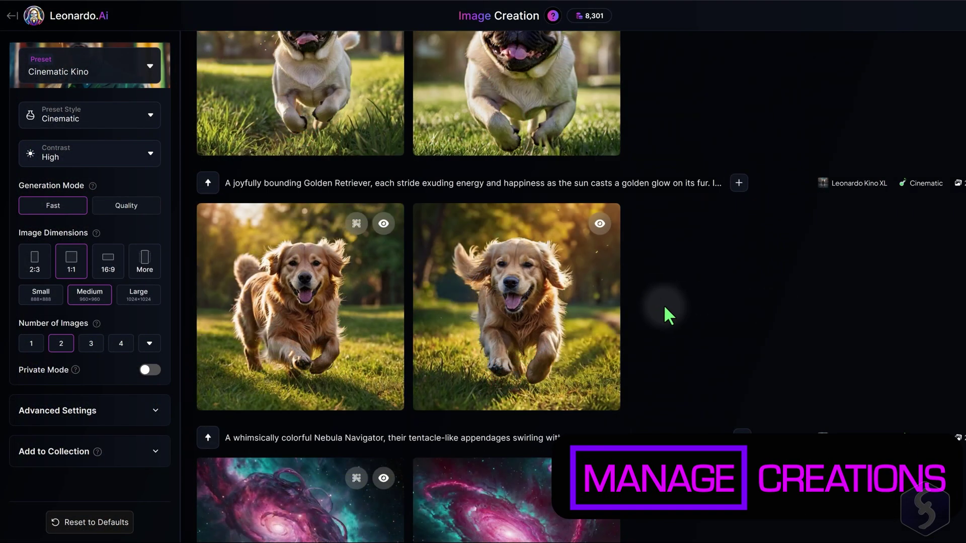
Download the second Golden Retriever image, try Remove background, then revert to the Original.
click(543, 287)
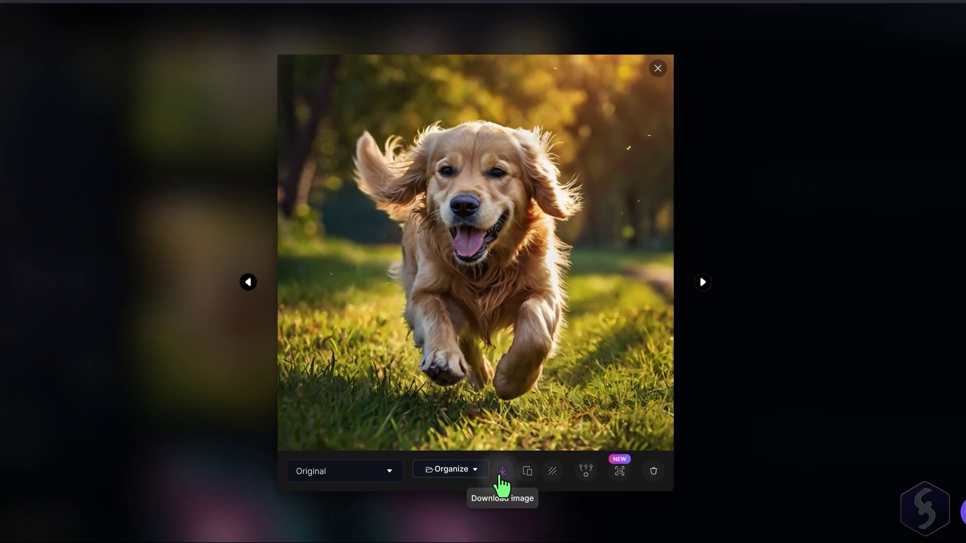
click(502, 471)
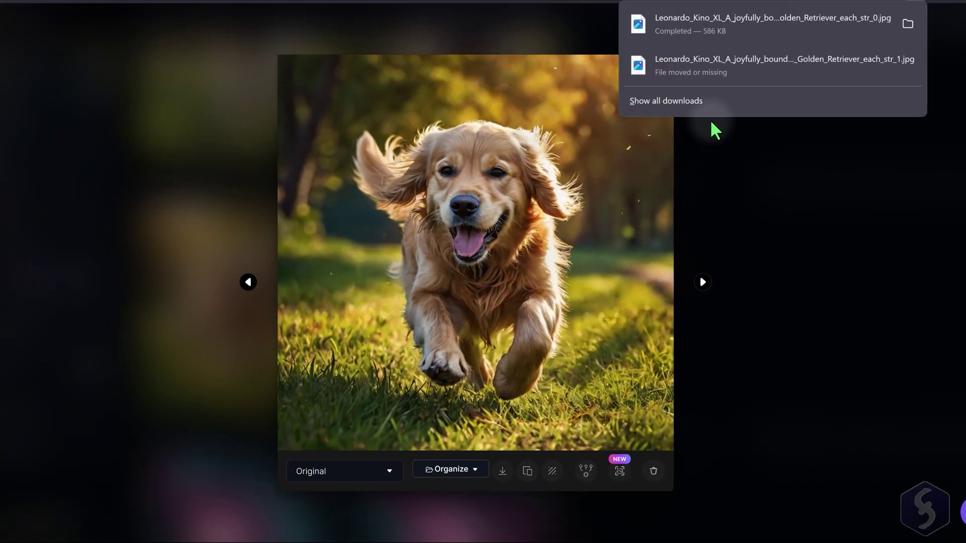
click(553, 473)
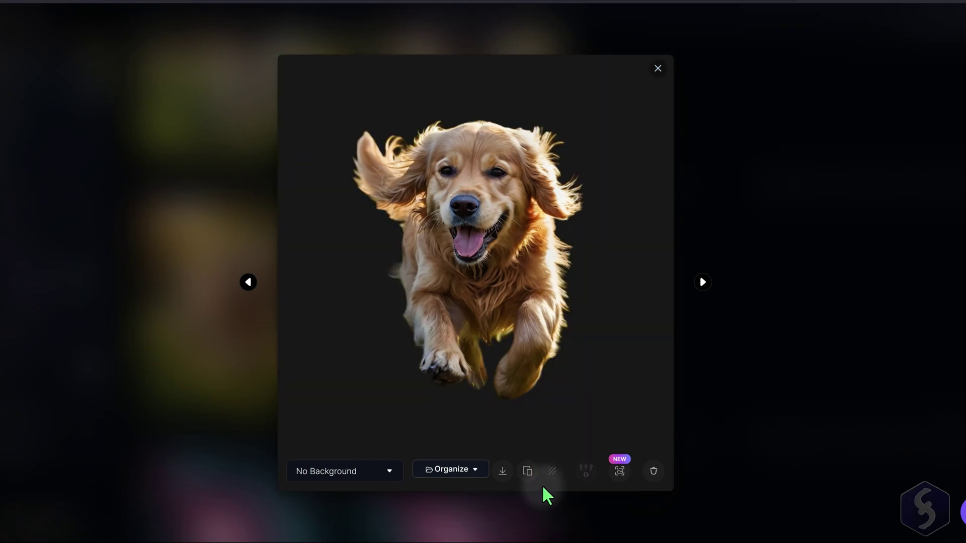
click(389, 470)
click(327, 440)
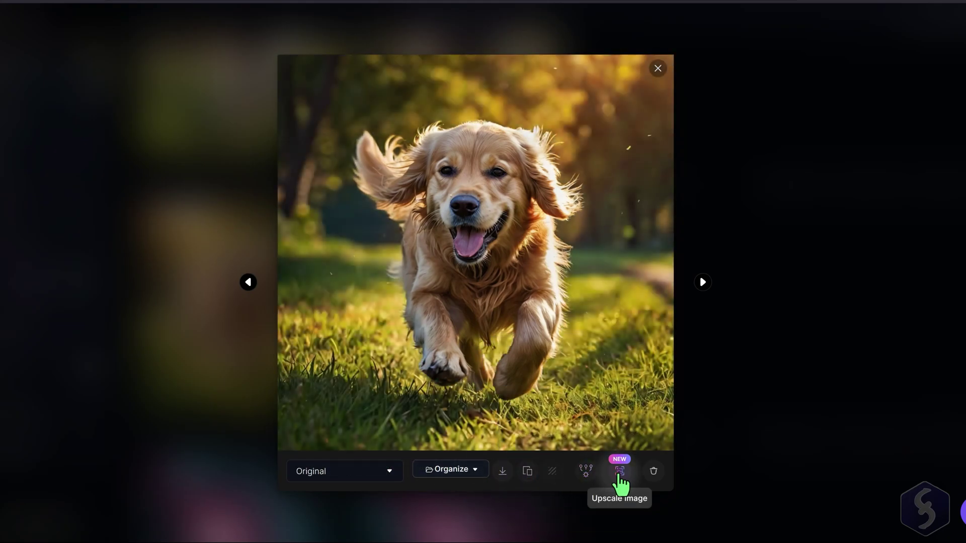
Run a 2× Ultra upscale and zoom into the dog's face on the Ultra Upscale version.
click(620, 473)
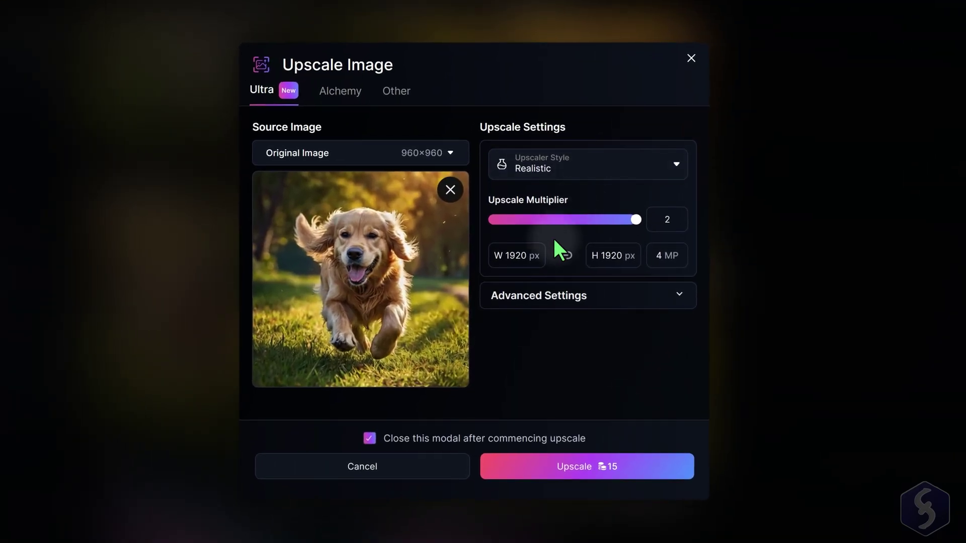
click(606, 469)
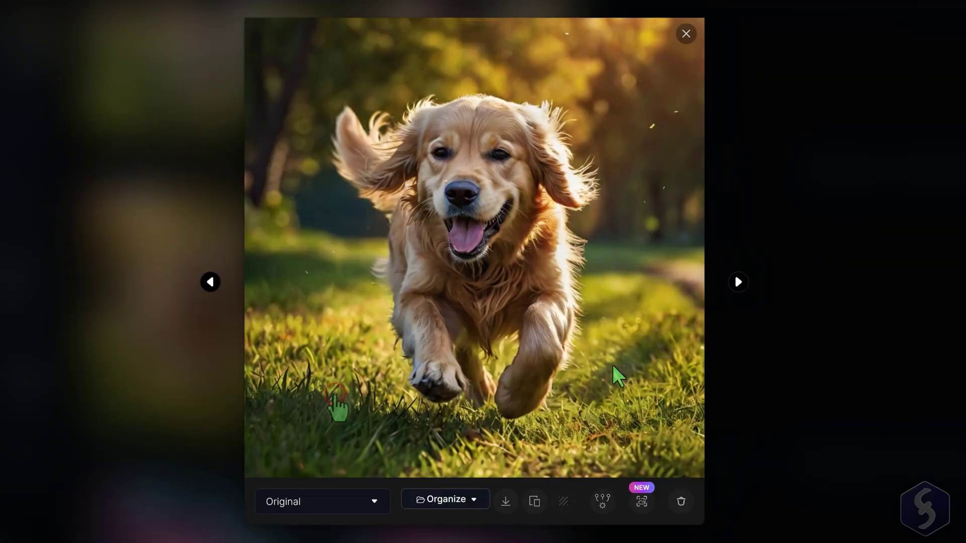
click(322, 501)
click(319, 438)
click(480, 171)
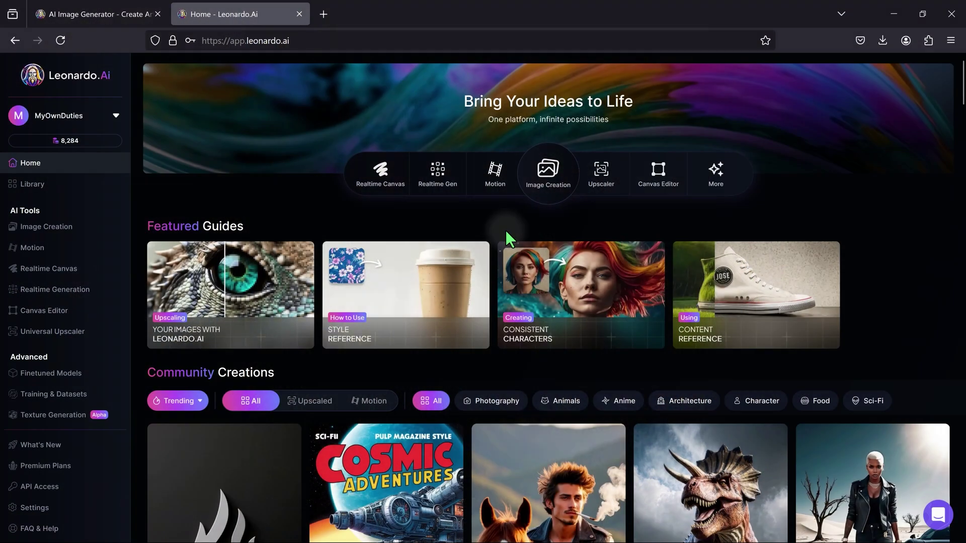
Open the community T-Rex–triceratops hybrid image's full prompt and settings, then try Image2Image.
scroll(509, 201, down, 4)
scroll(862, 338, down, 3)
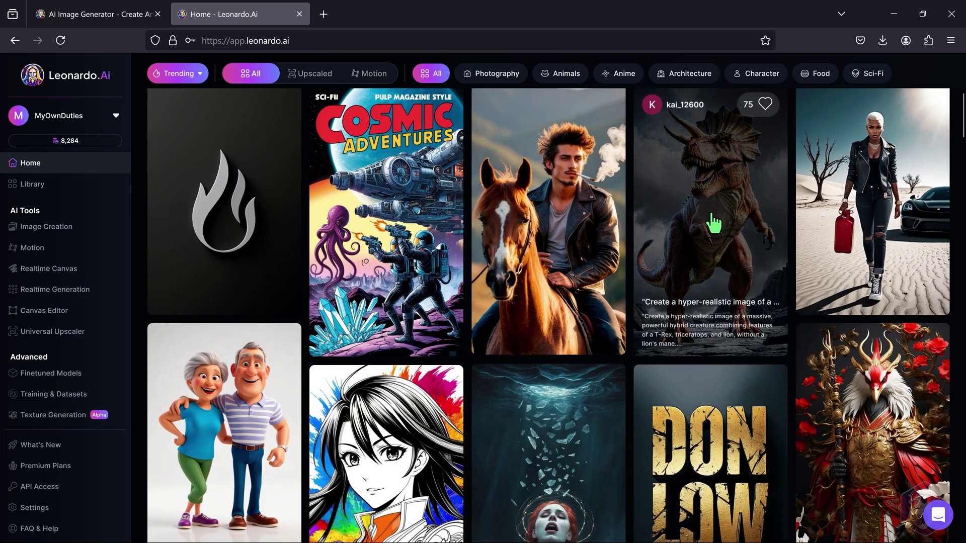
click(713, 220)
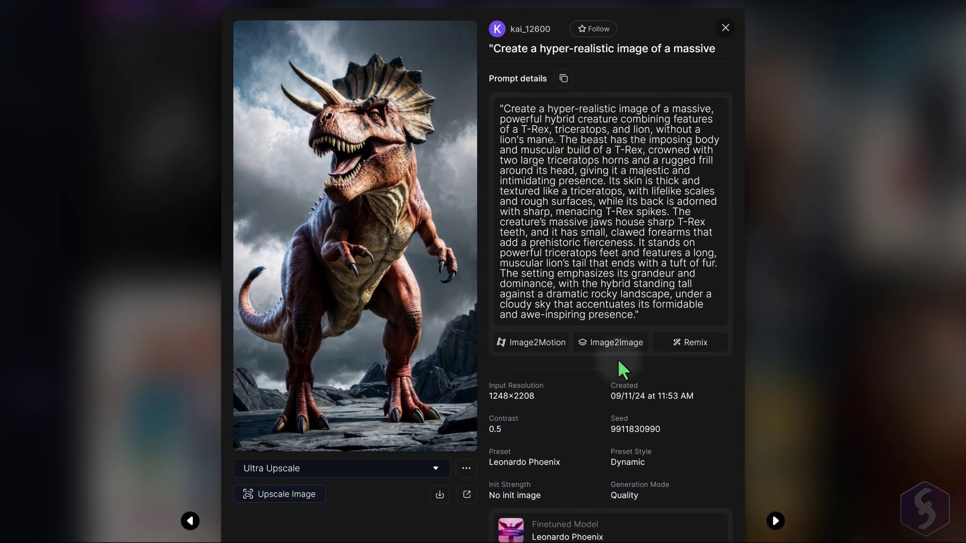
click(627, 344)
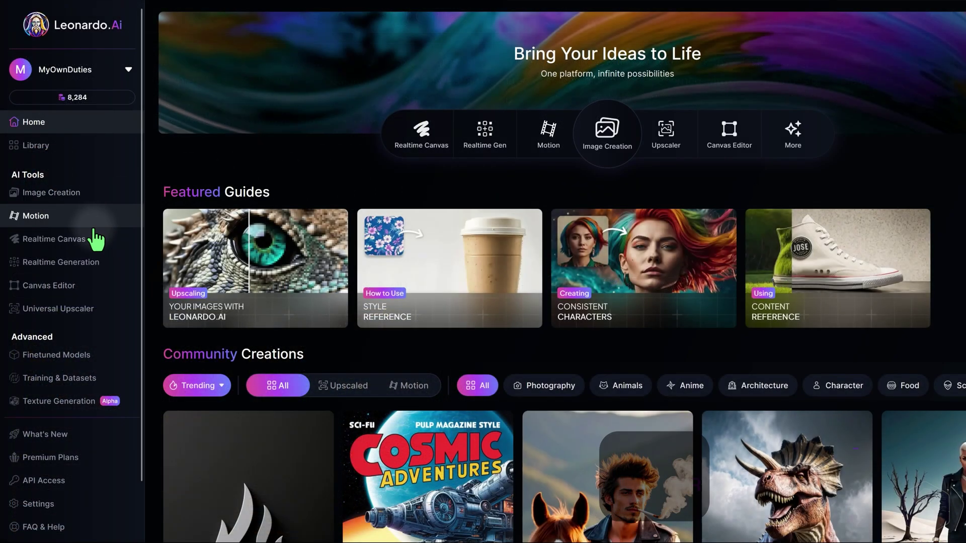
In Realtime Generation, enter the prompt 'A big spaceship flies across a galaxy'.
click(97, 263)
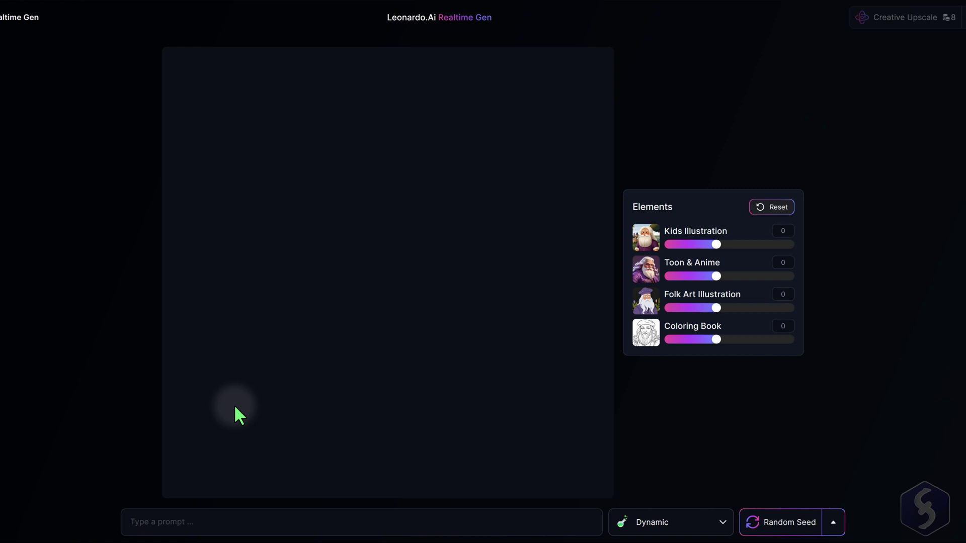
click(217, 525)
text(A big s)
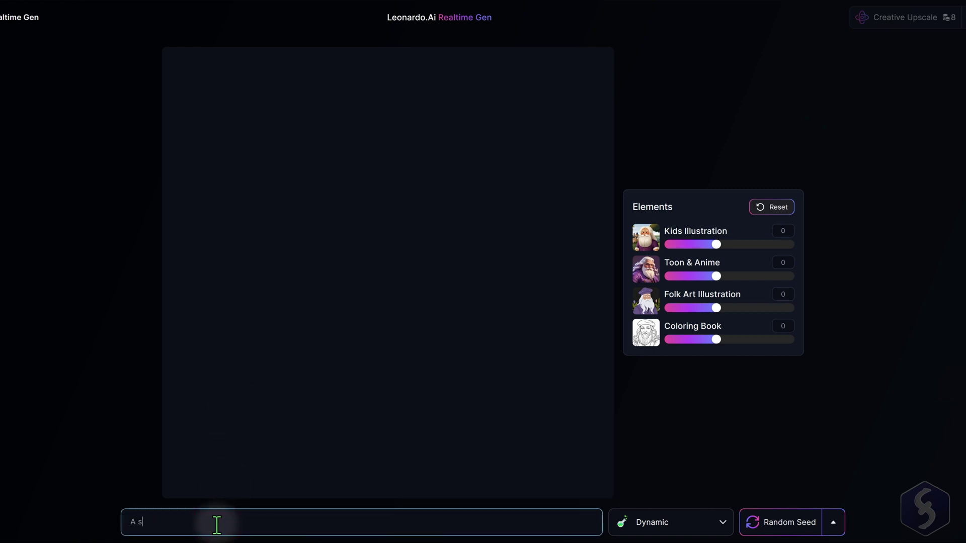
text(paceship flies a)
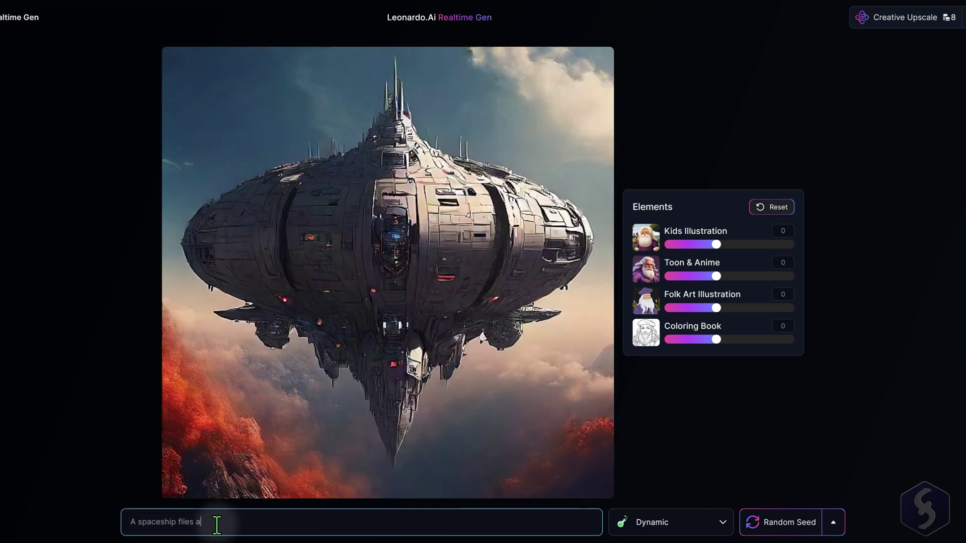
text(cross a galaxy)
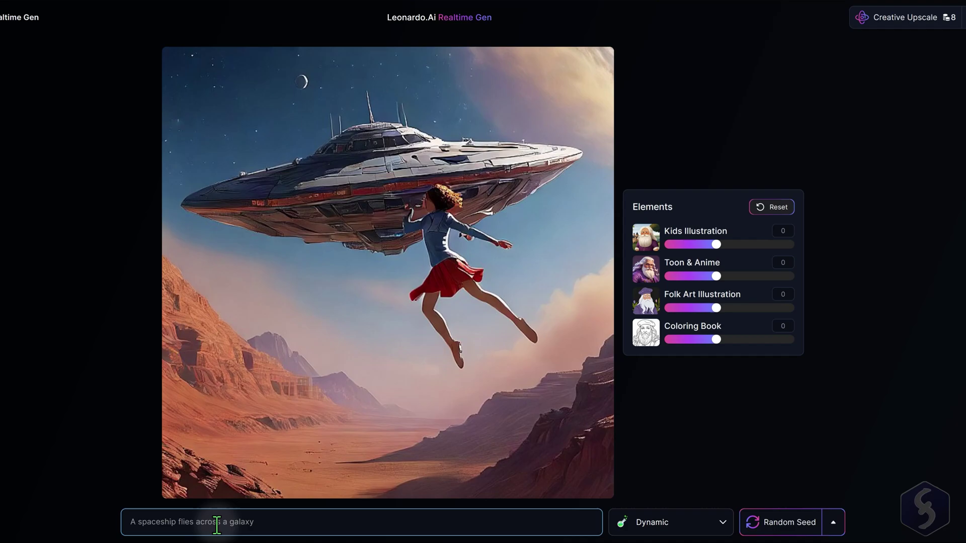
click(137, 522)
text(big)
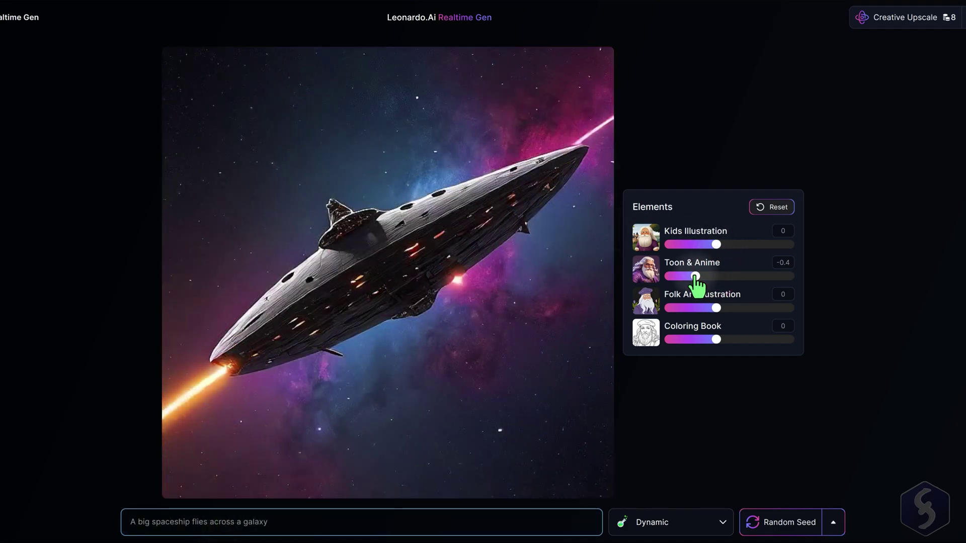
Reset Toon & Anime strength to 0 and switch the style to Cinematic, then Photography.
drag(697, 277, 716, 276)
click(710, 520)
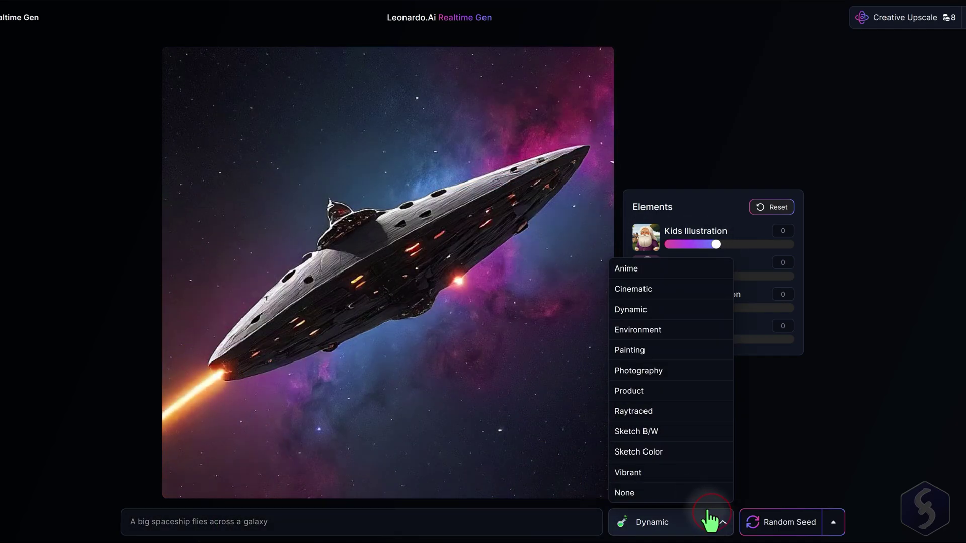
click(671, 289)
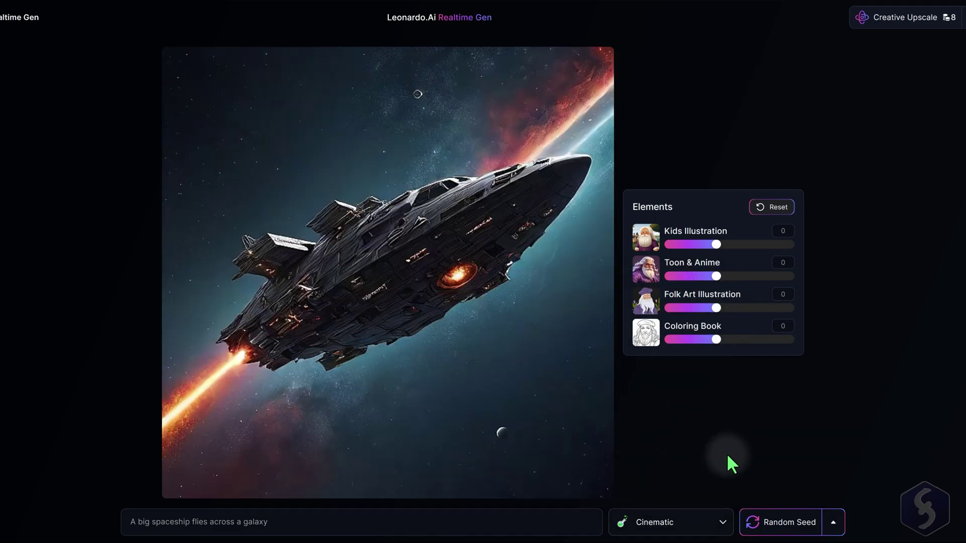
click(682, 526)
click(667, 371)
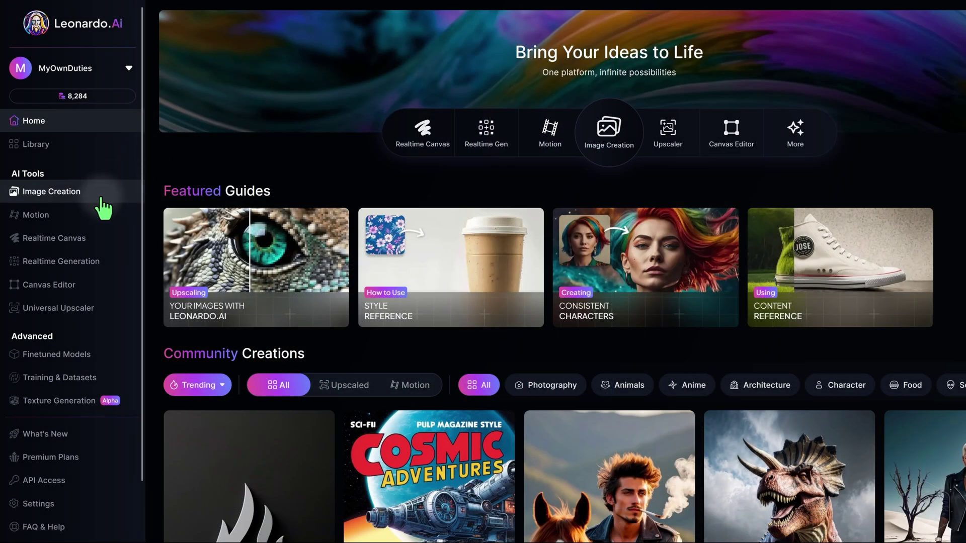
In Realtime Canvas, paint a thick blue balloon with a yellow basket beneath it.
click(48, 244)
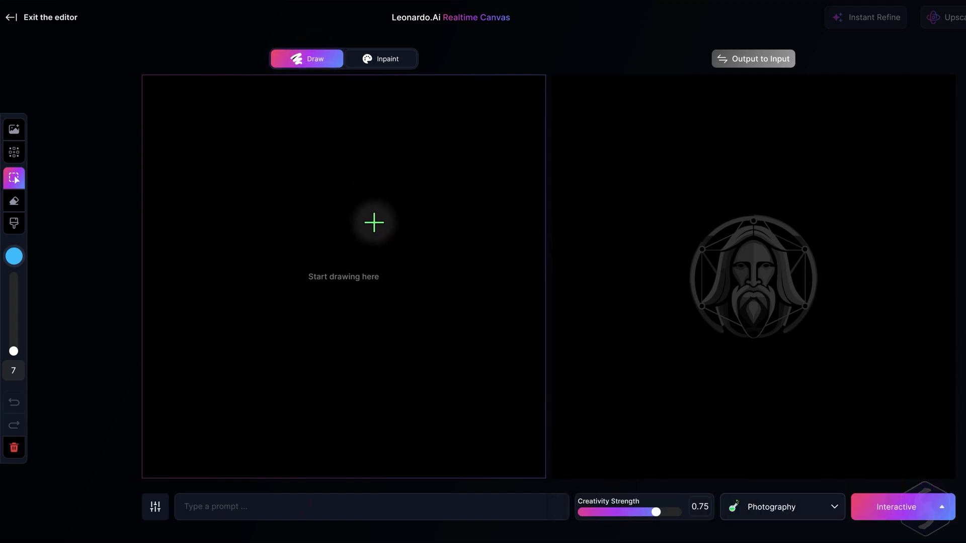
click(19, 224)
drag(15, 352, 14, 338)
mouse_move(304, 304)
mouse_down()
mouse_move(282, 230)
mouse_move(376, 271)
mouse_move(306, 259)
mouse_move(396, 219)
mouse_move(318, 259)
mouse_move(311, 312)
mouse_up()
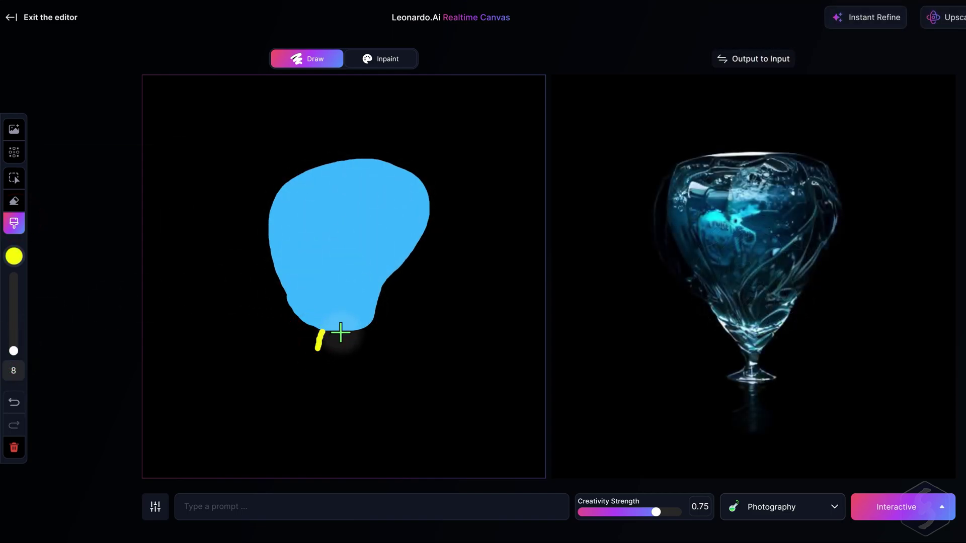
mouse_move(339, 330)
mouse_down()
mouse_move(357, 362)
mouse_move(344, 354)
mouse_up()
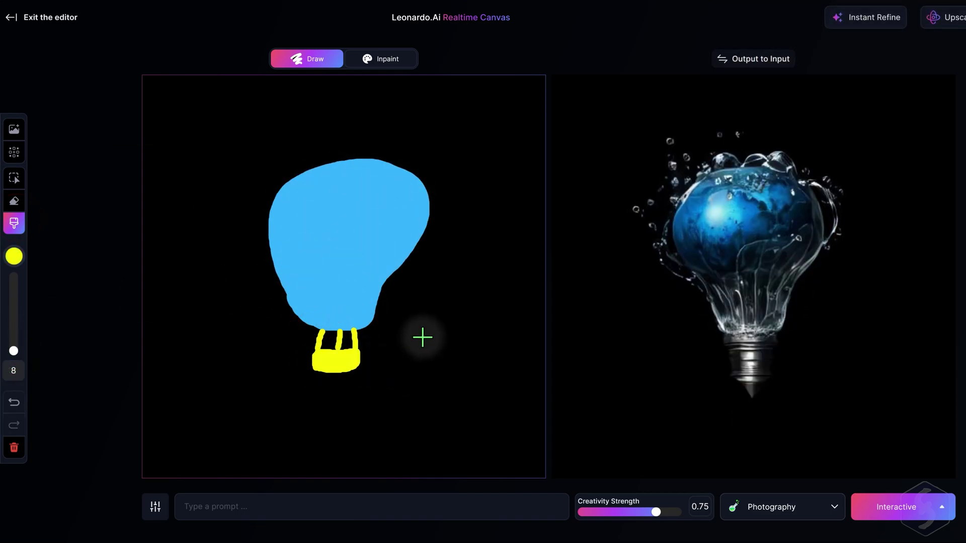
Prompt 'A baloon on the sky' with Creativity Strength 0.78 and the Dynamic style.
click(258, 508)
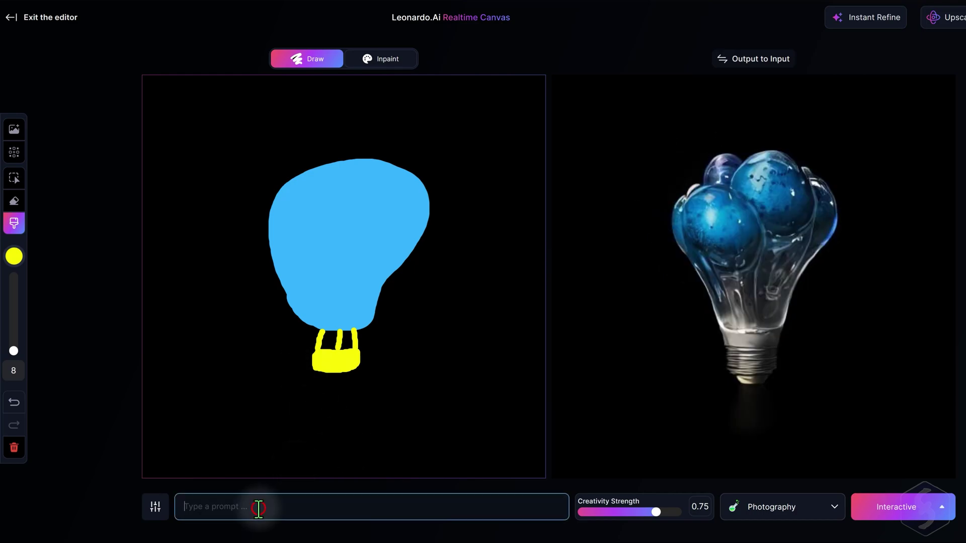
text(A baloon on the sky)
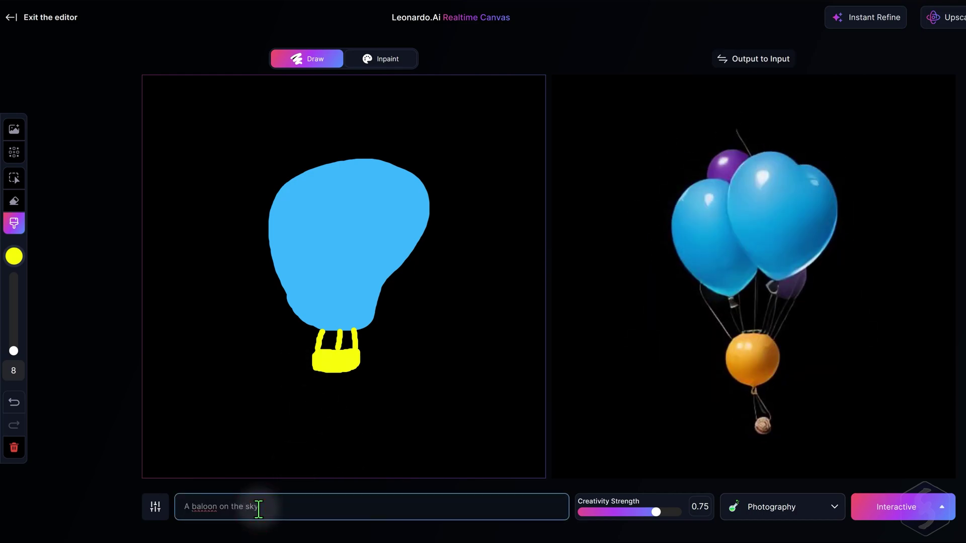
mouse_move(655, 511)
mouse_down()
mouse_move(609, 511)
mouse_move(659, 511)
mouse_up()
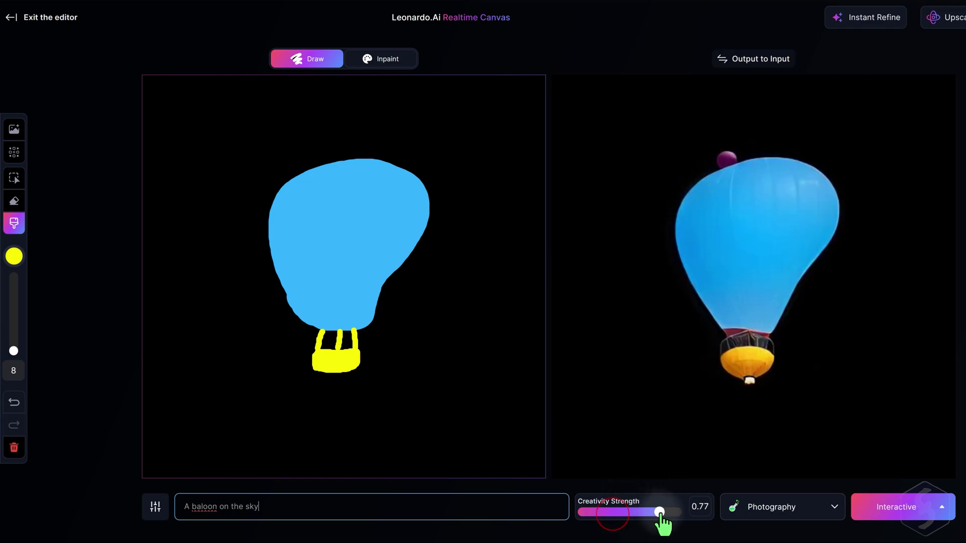
click(817, 508)
click(775, 273)
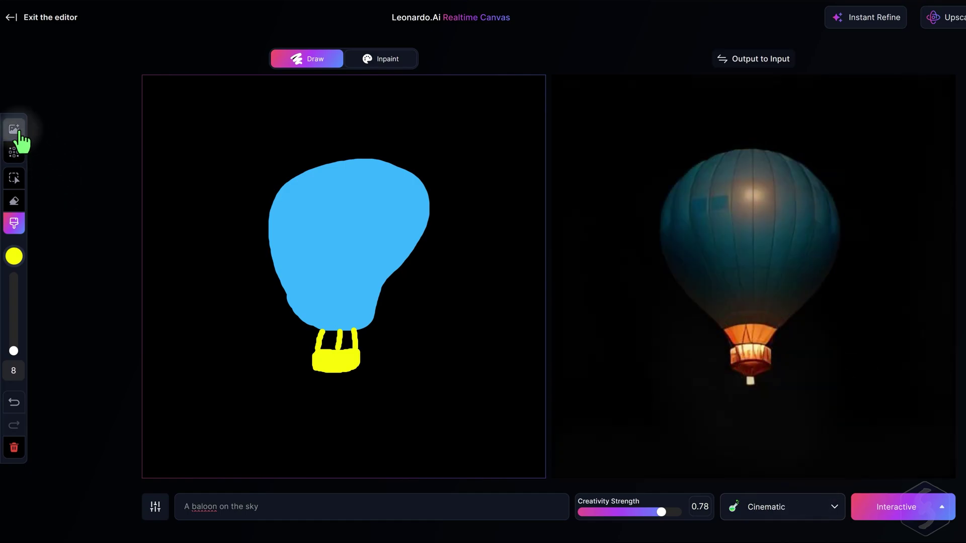
click(20, 132)
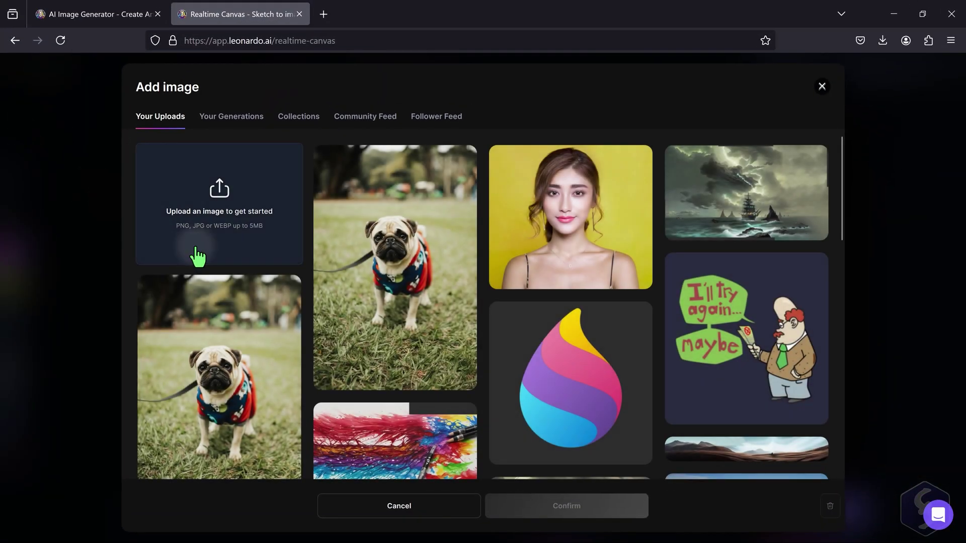
click(197, 256)
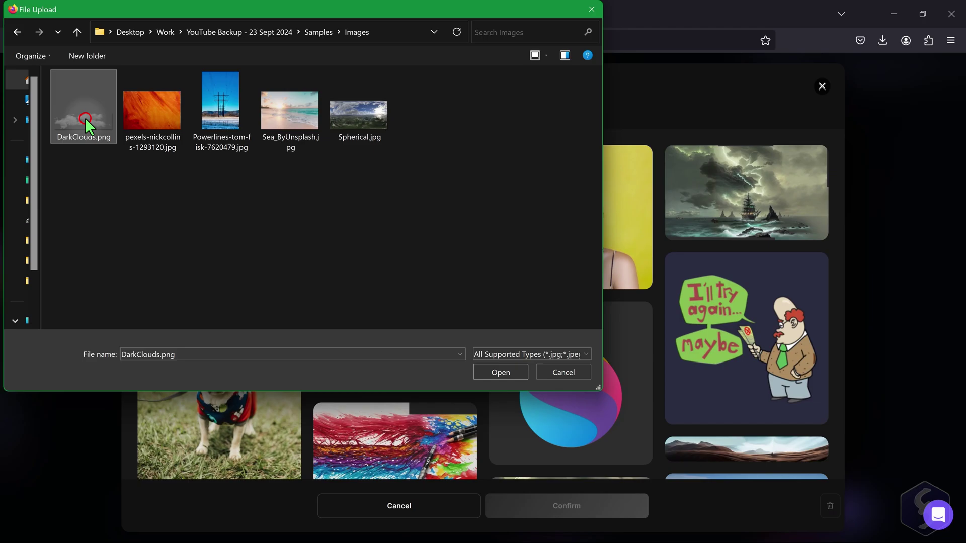
click(502, 371)
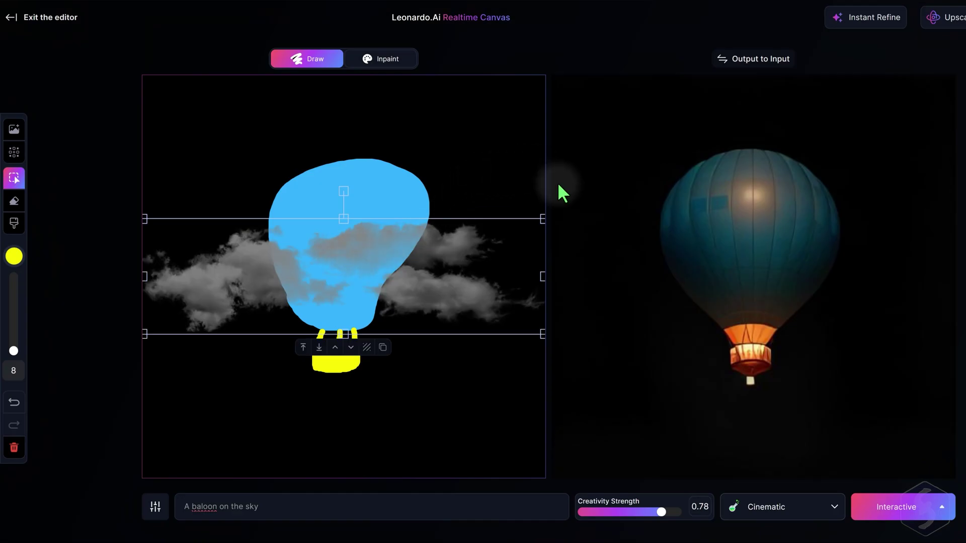
drag(478, 255, 486, 128)
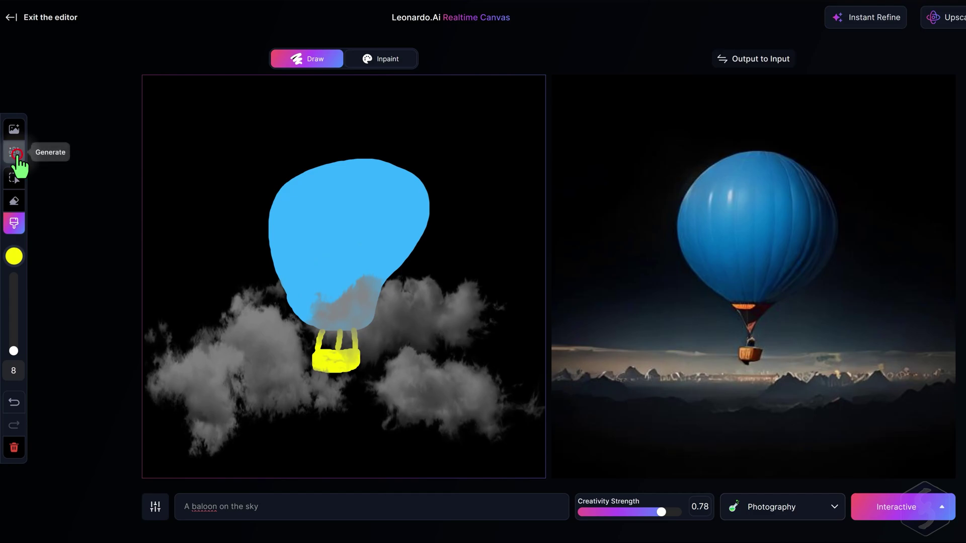
click(15, 153)
drag(328, 158, 268, 326)
text(tains)
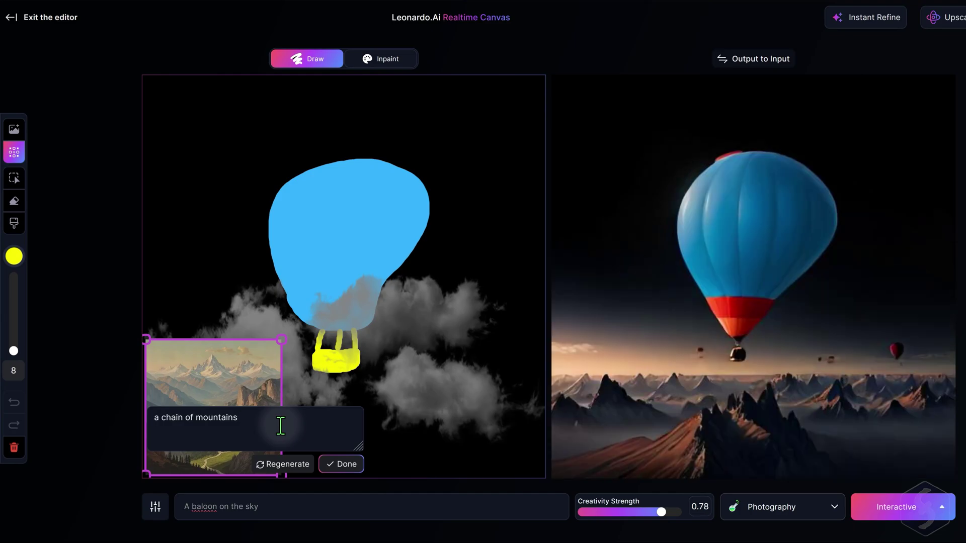
click(329, 464)
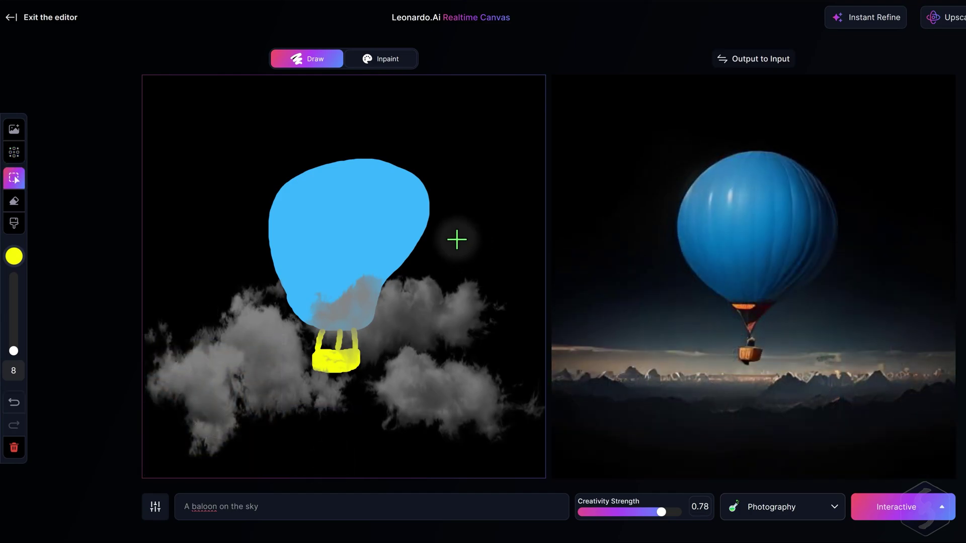
Switch the canvas to Inpaint mode, confirming the mode-switch notice.
click(388, 59)
click(488, 429)
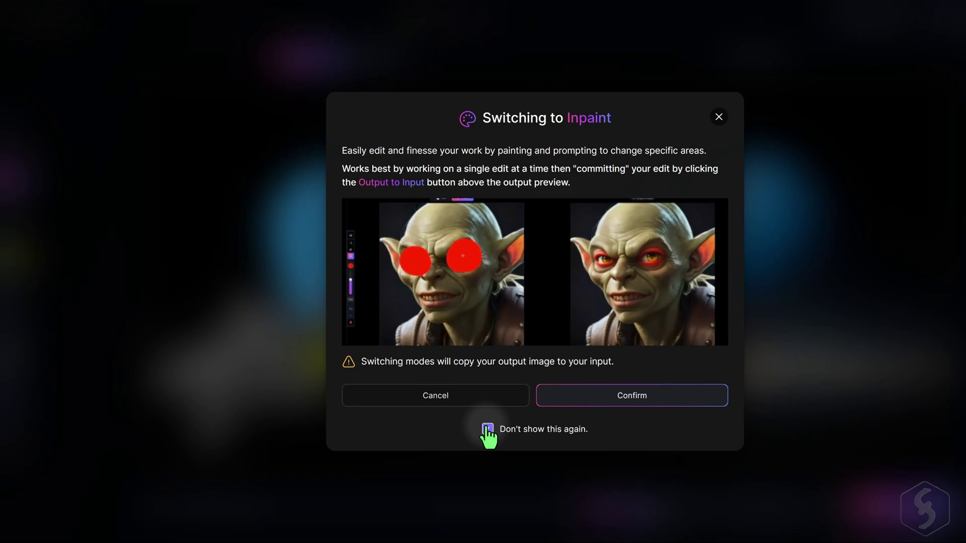
click(621, 403)
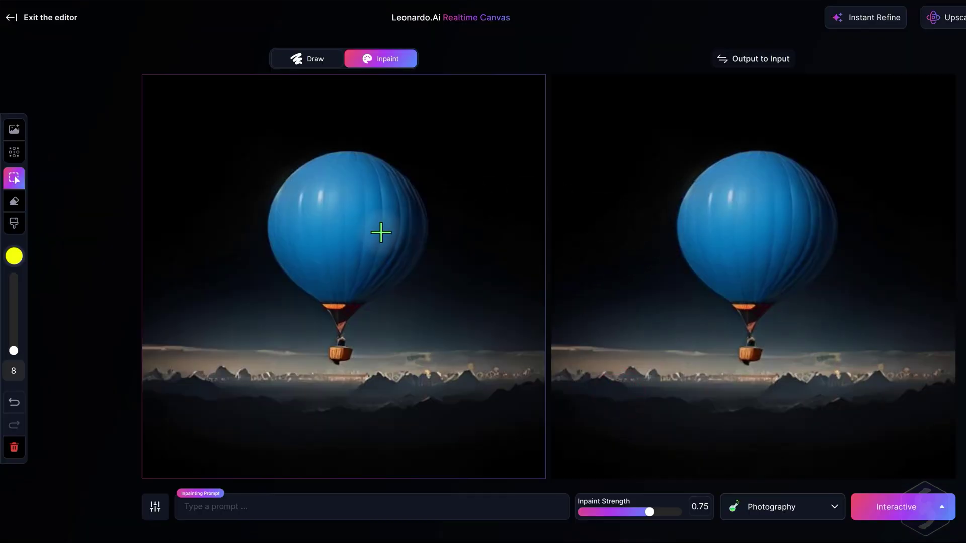
Paint red over the balloon with two yellow stripes and prompt 'a red baloon with yellow str'.
key(b)
mouse_move(381, 232)
mouse_down()
mouse_move(297, 192)
mouse_move(317, 282)
mouse_move(413, 213)
mouse_move(363, 222)
mouse_move(342, 251)
mouse_up()
key(v)
key(b)
mouse_move(317, 160)
mouse_down()
mouse_move(295, 277)
mouse_move(332, 263)
mouse_move(331, 292)
mouse_up()
drag(363, 160, 371, 277)
click(287, 509)
text(a red)
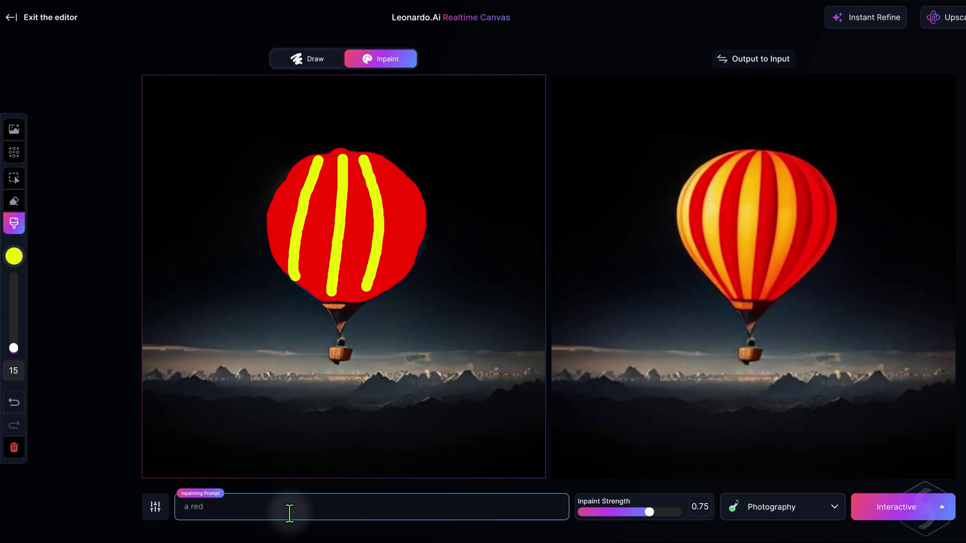
text( baloon with yellow stripes)
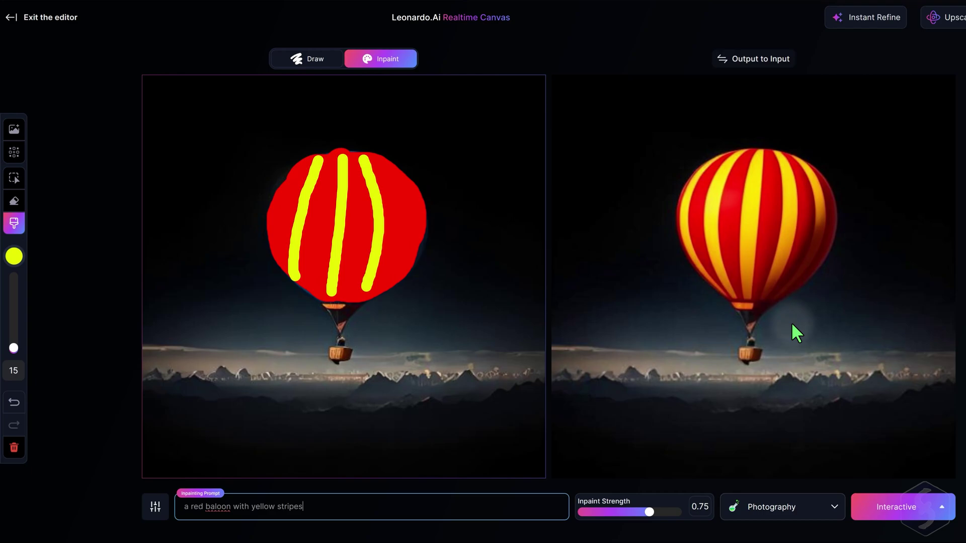
Try nudging and deleting yellow stripes, undo those edits, then send the striped balloon output to input.
click(14, 178)
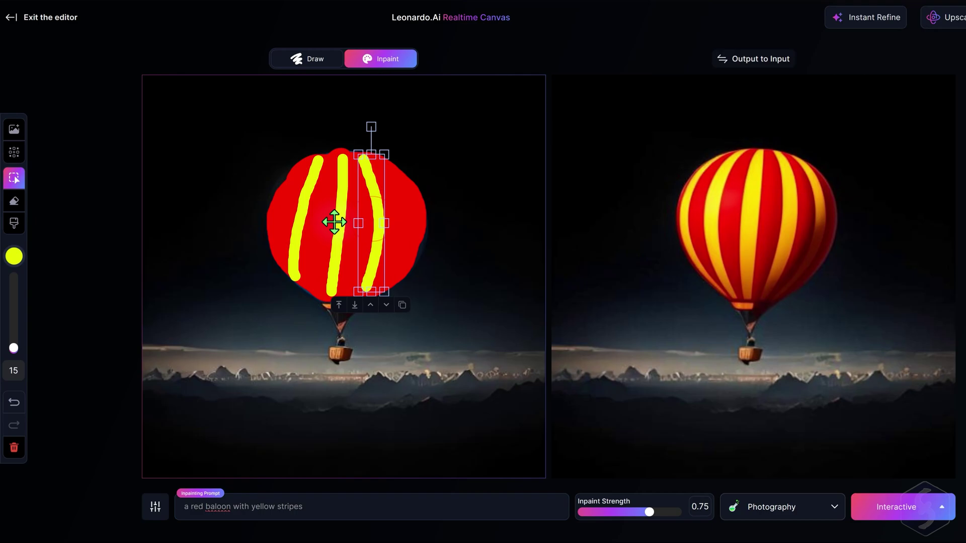
drag(365, 236, 377, 237)
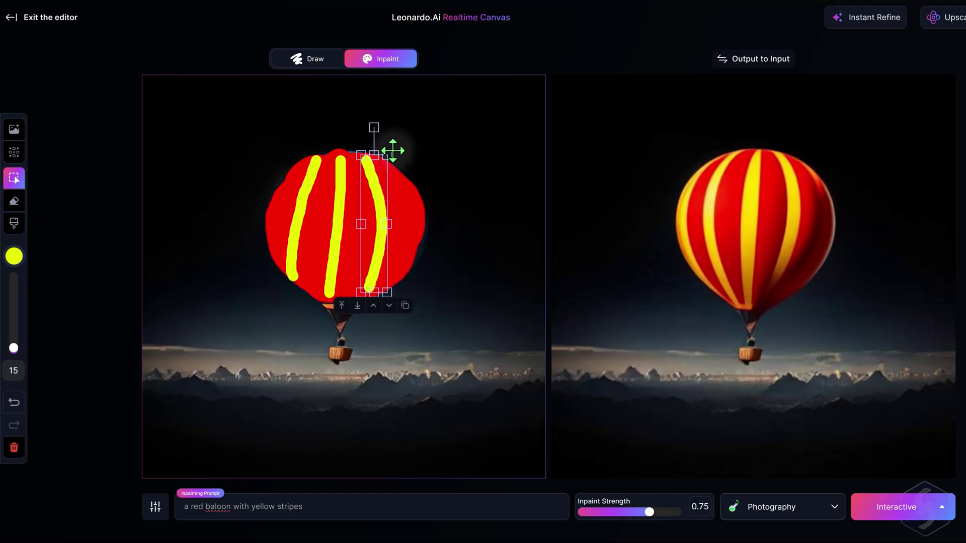
drag(389, 155, 411, 162)
key(ctrl+z)
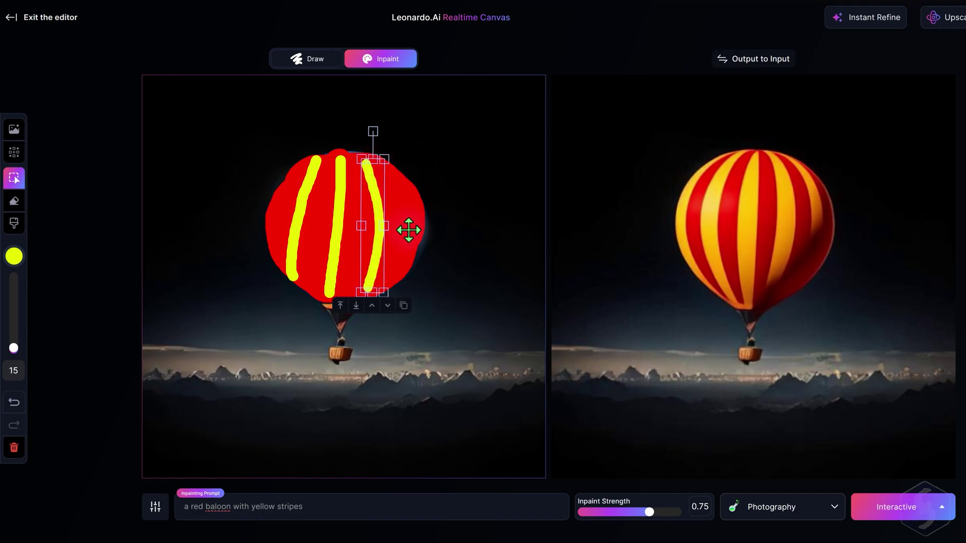
key(Delete)
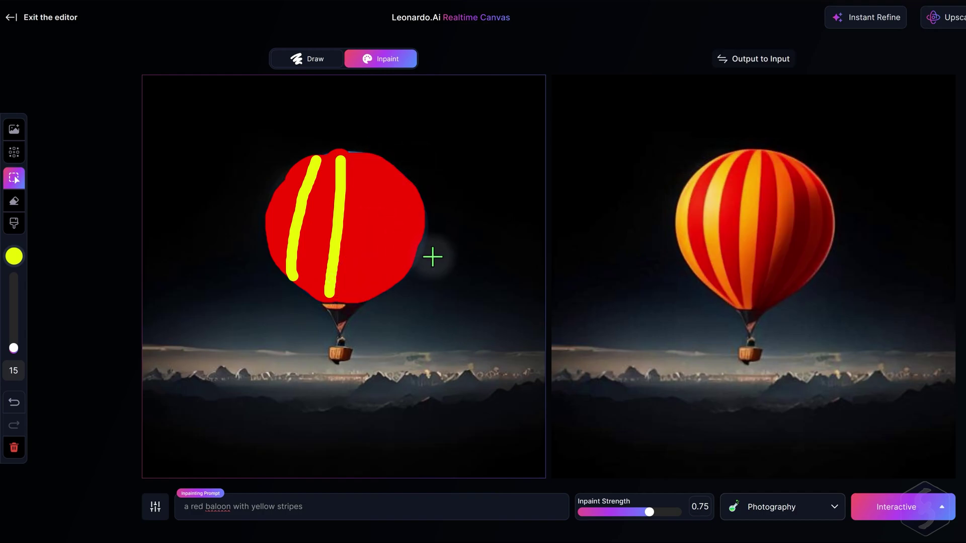
key(ctrl+z)
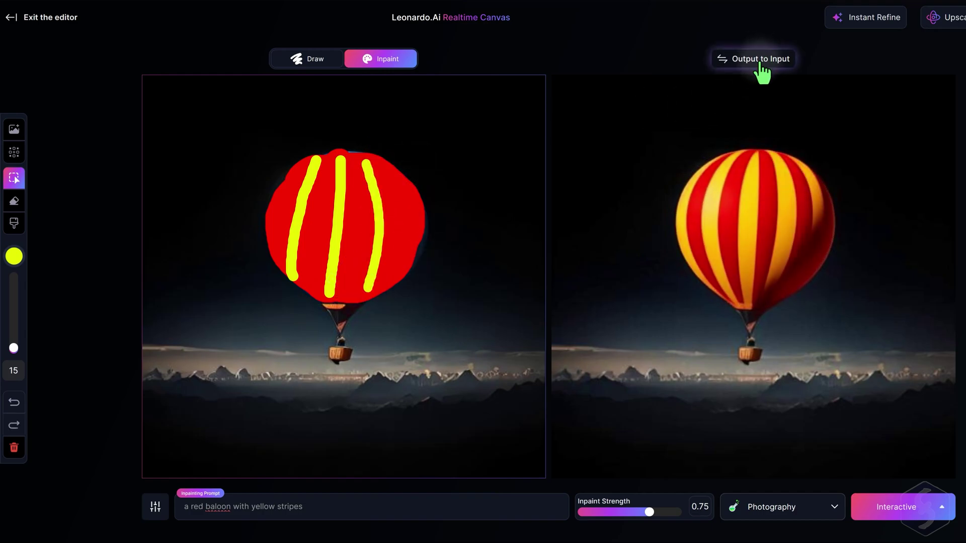
click(763, 60)
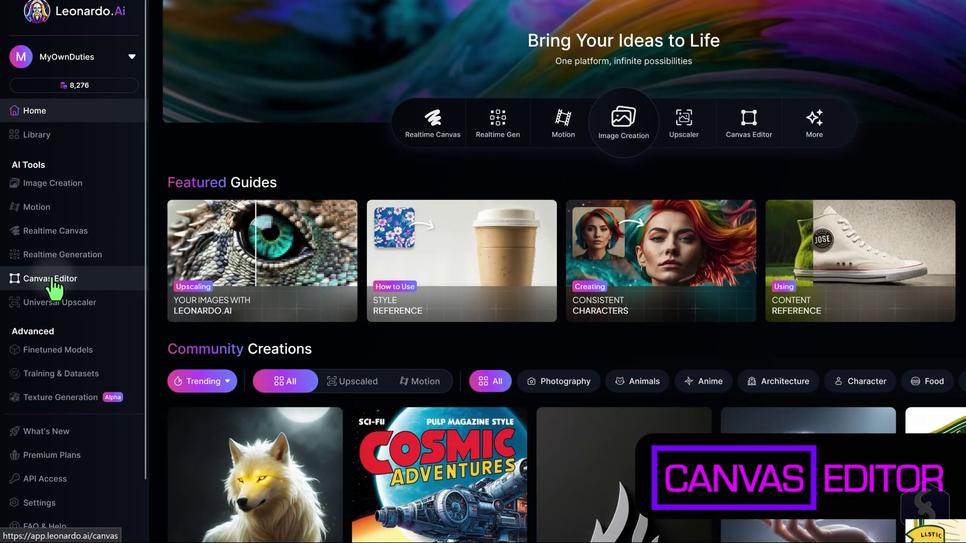
Open the Canvas Editor from the left sidebar.
click(84, 281)
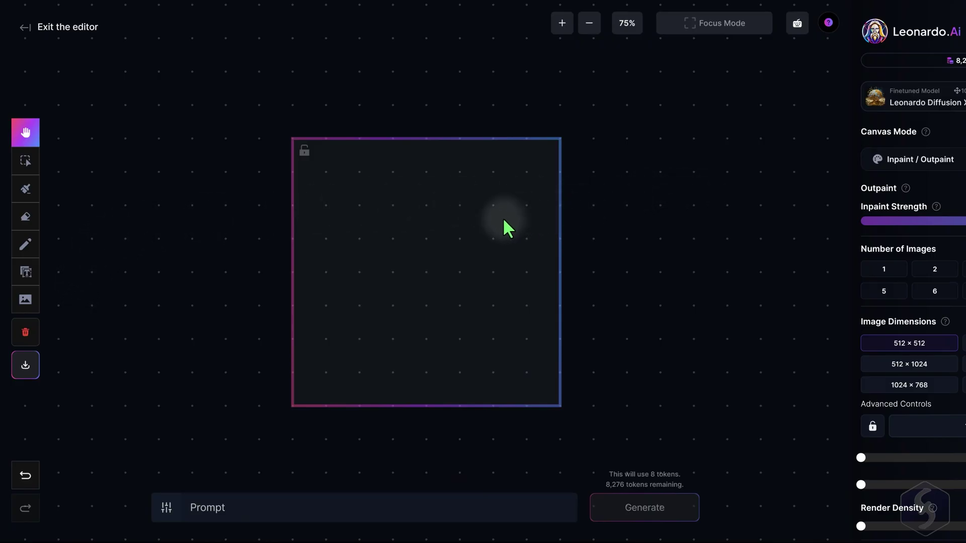
Upload the mountain lake photo IMG_20240912_175027.jpg onto the canvas.
click(34, 301)
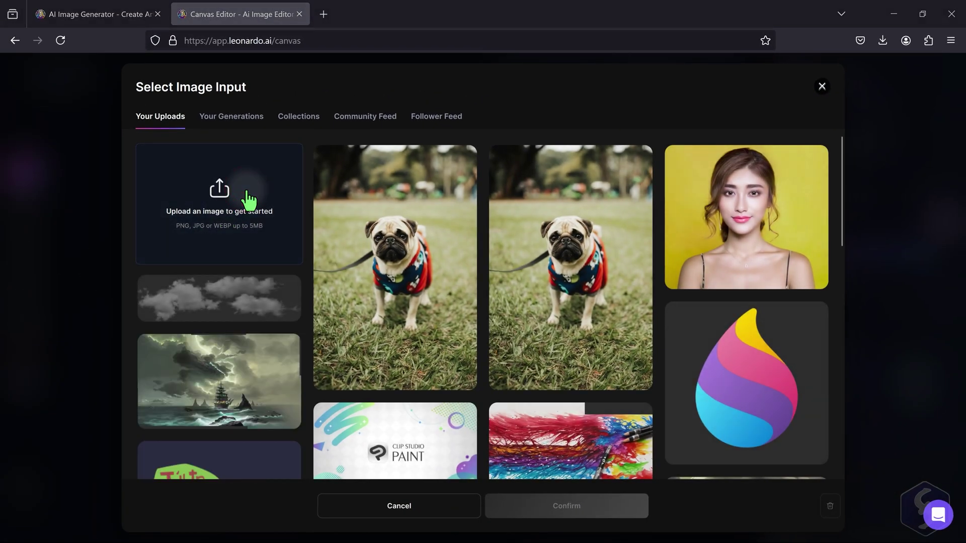
click(248, 200)
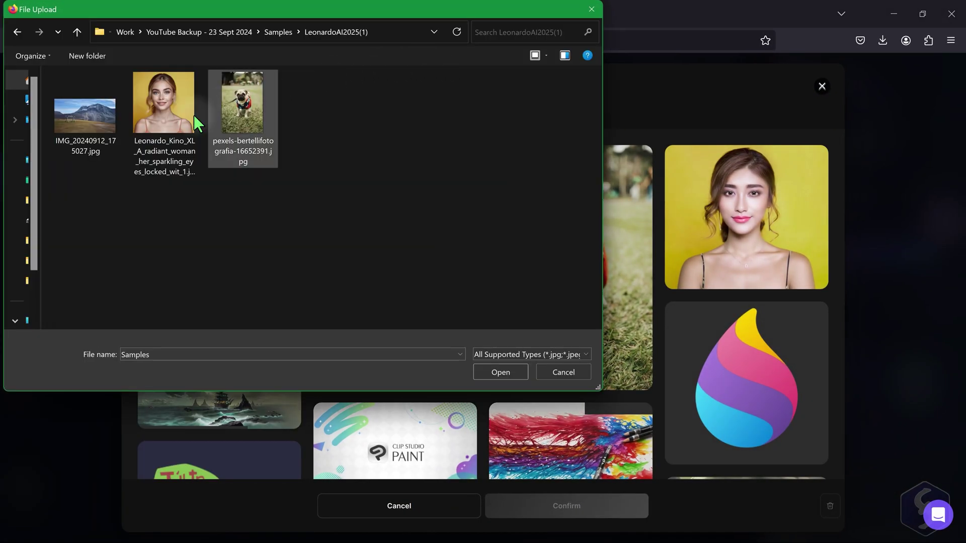
click(86, 108)
click(501, 371)
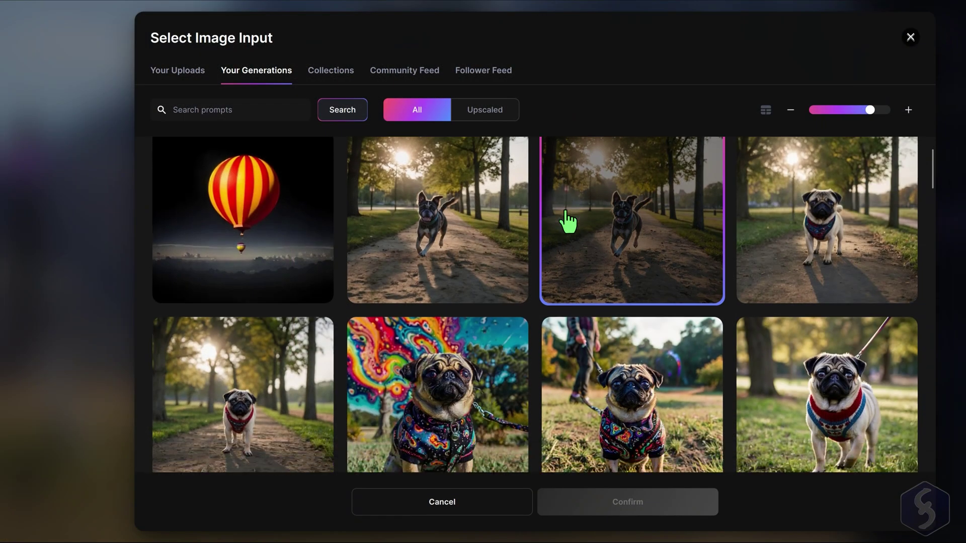
Place the running golden retriever image from Your Generations on the canvas.
scroll(524, 207, down, 3)
scroll(525, 210, down, 5)
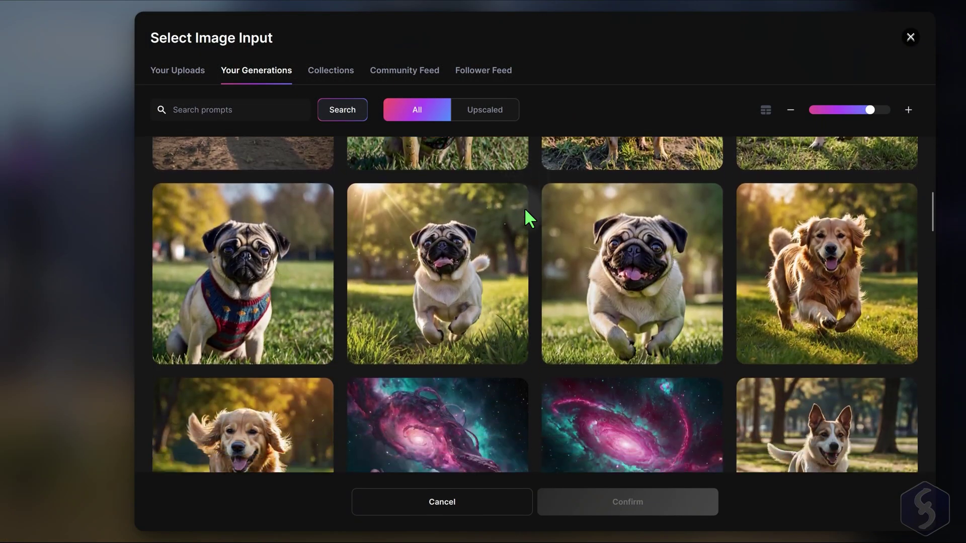
click(206, 336)
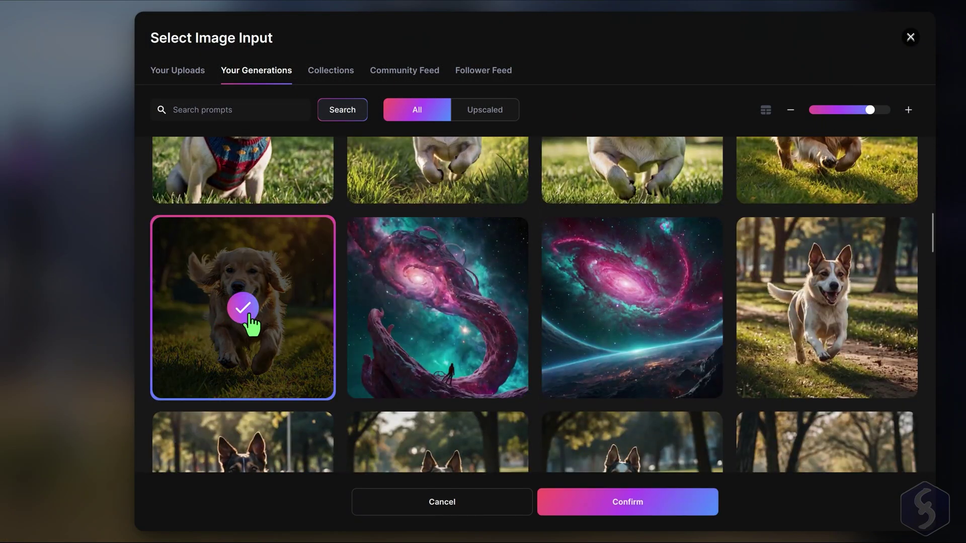
click(601, 503)
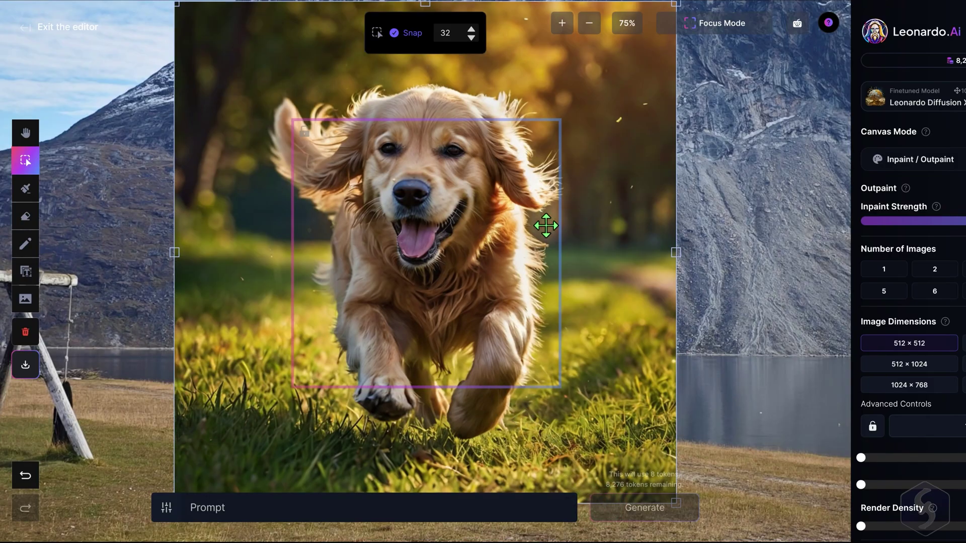
scroll(476, 264, down, 8)
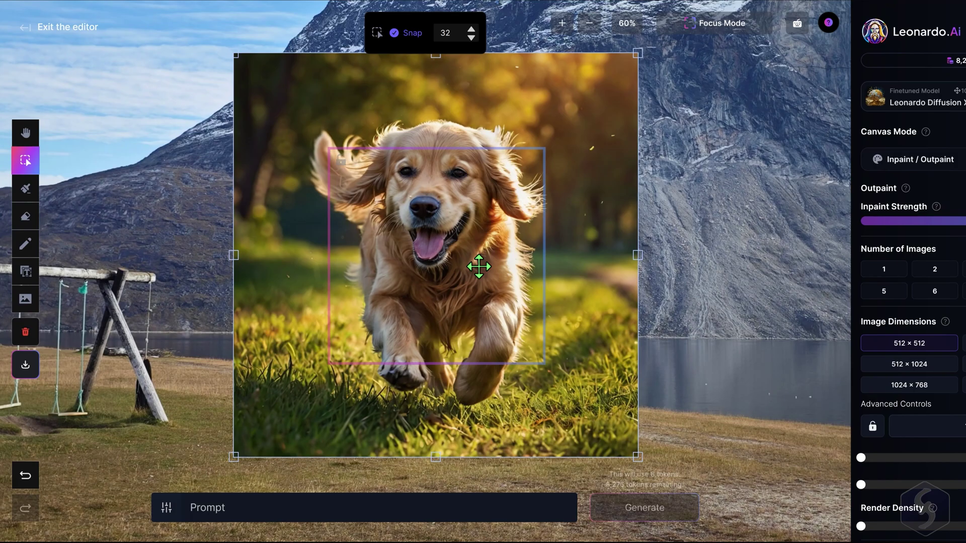
scroll(478, 266, up, 10)
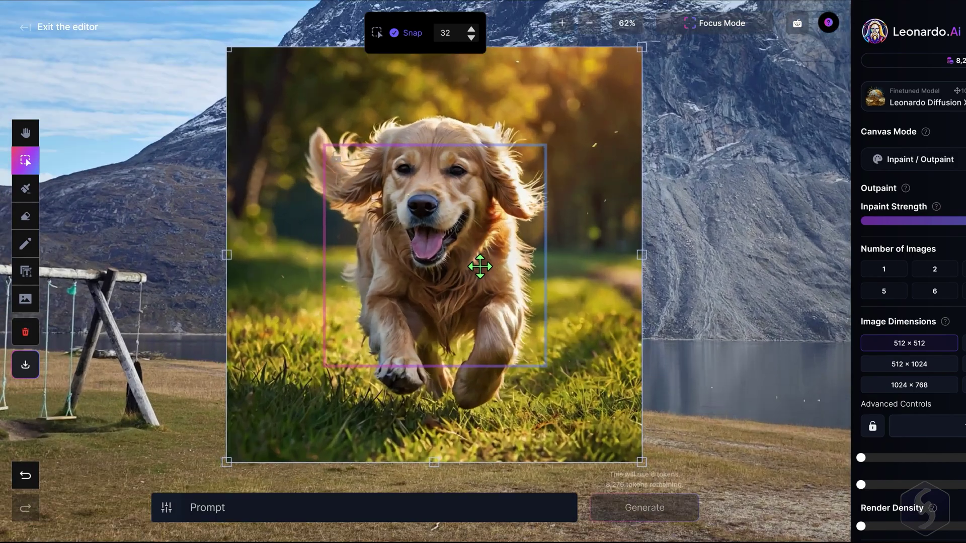
Move the dog image down-right onto the lakeside grass, trying resize, tilt, and delete-undo.
scroll(466, 259, up, 1)
key(h)
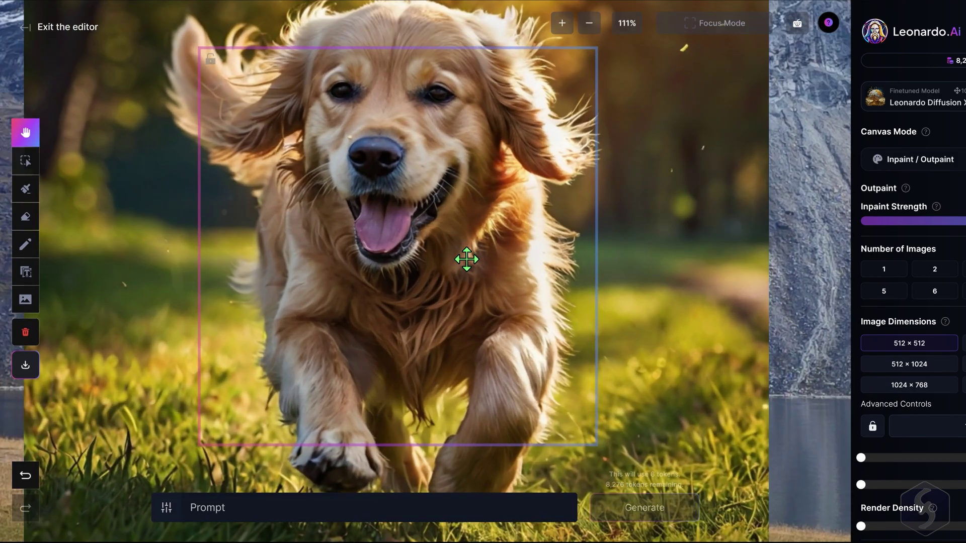
drag(466, 260, 497, 265)
key(v)
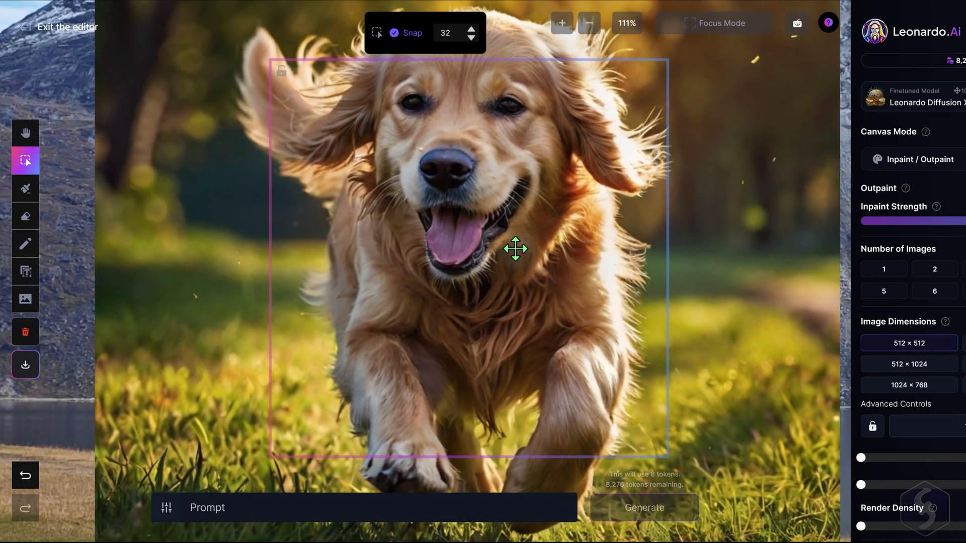
scroll(515, 248, down, 6)
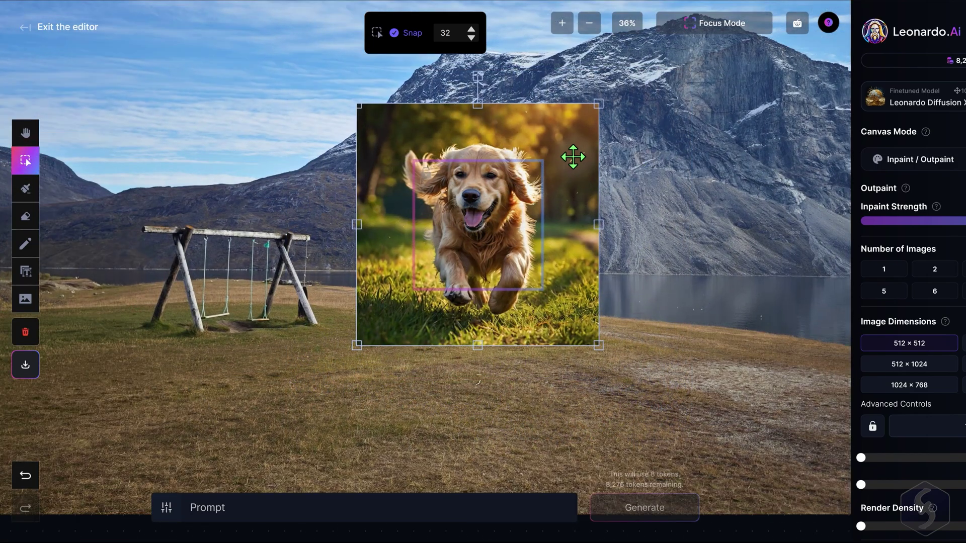
drag(573, 155, 711, 300)
drag(741, 241, 711, 263)
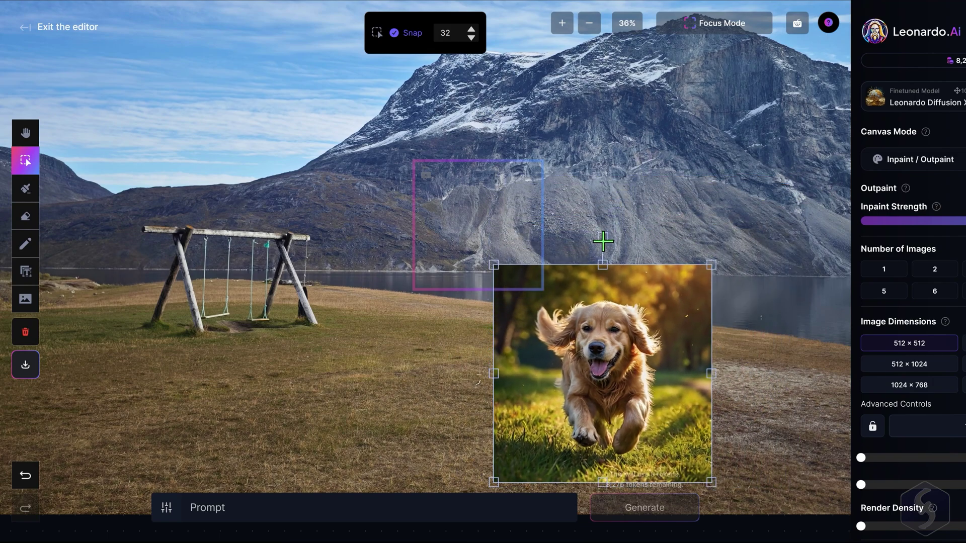
mouse_move(605, 239)
mouse_down()
mouse_move(591, 243)
mouse_move(601, 238)
mouse_up()
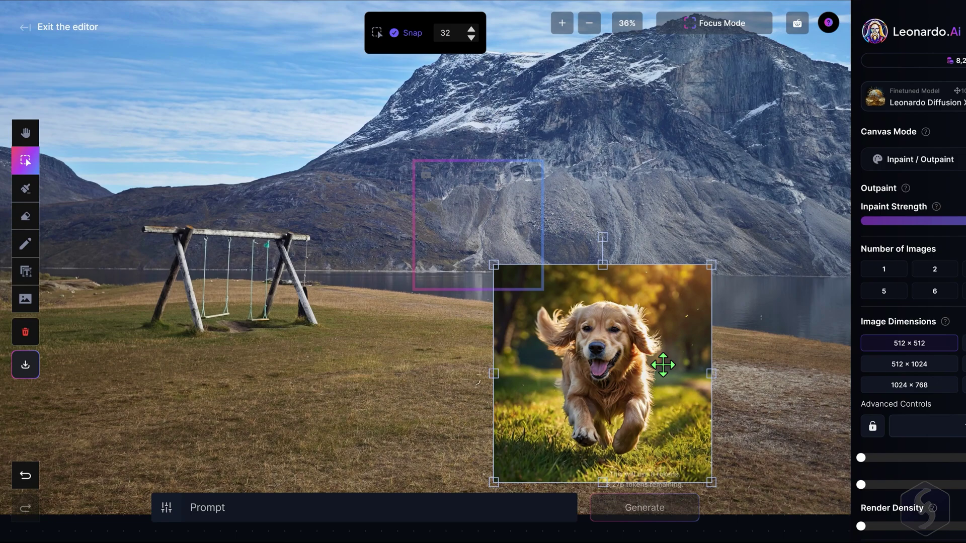
key(Delete)
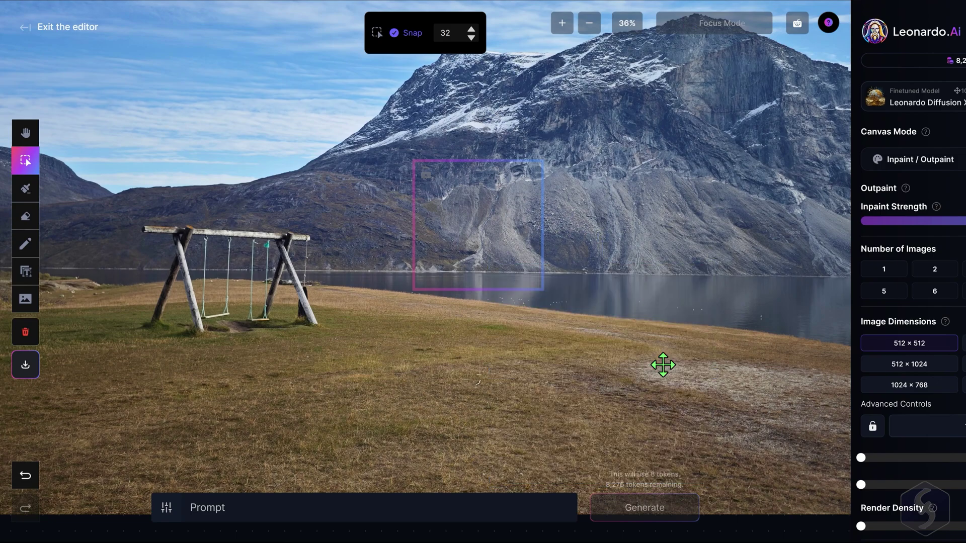
key(ctrl+z)
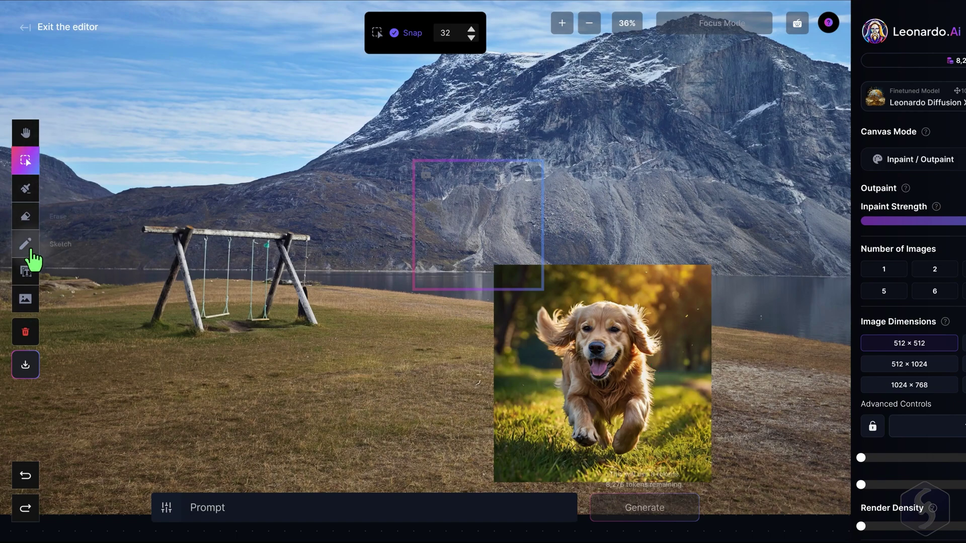
Sketch a white squiggle across the grass and add 'Hello there' text at font size 140.
click(26, 245)
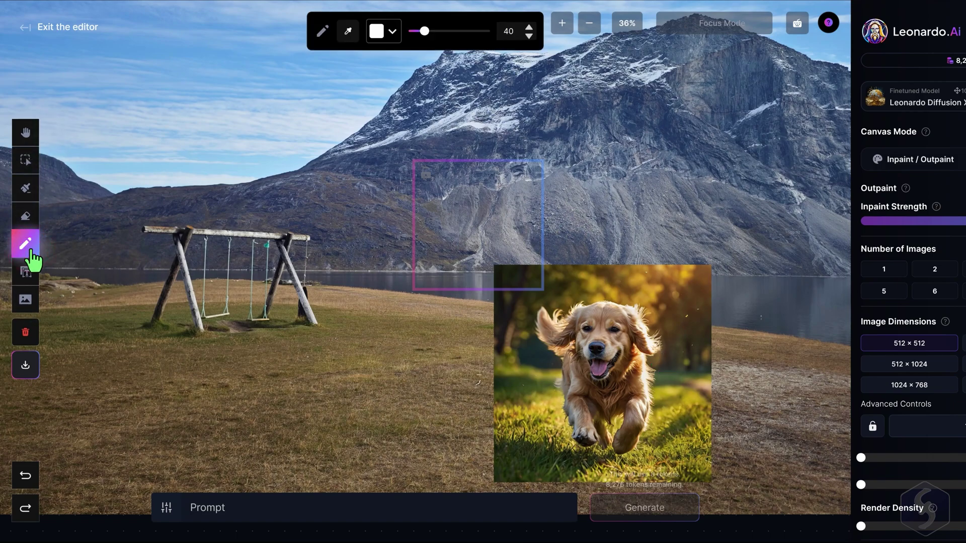
mouse_move(216, 362)
mouse_down()
mouse_move(350, 392)
mouse_move(439, 394)
mouse_up()
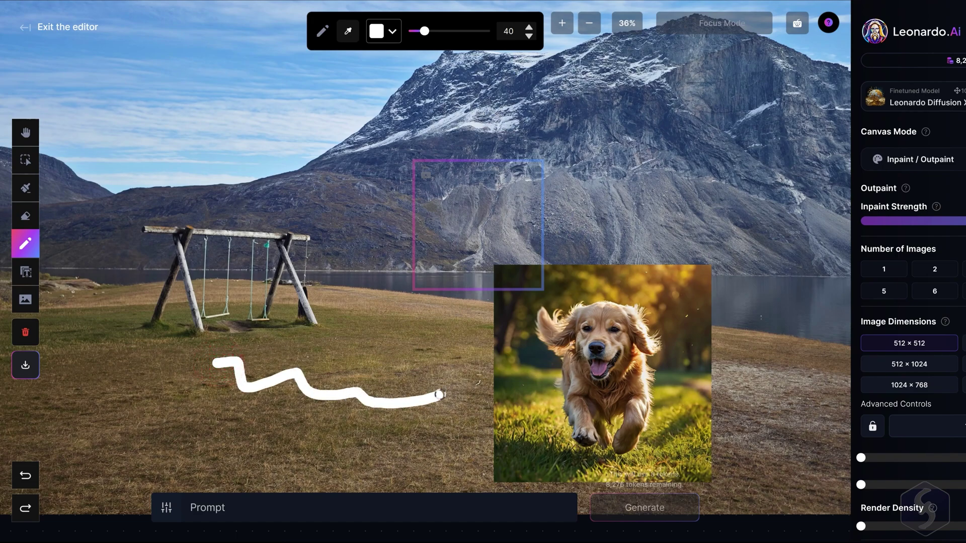
click(23, 274)
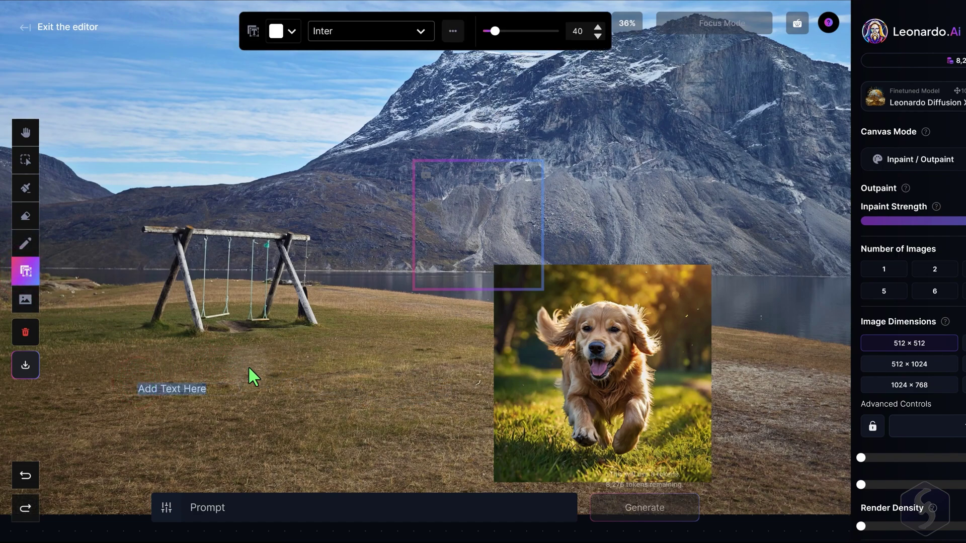
text(Hello there)
key(ctrl+a)
drag(494, 32, 536, 34)
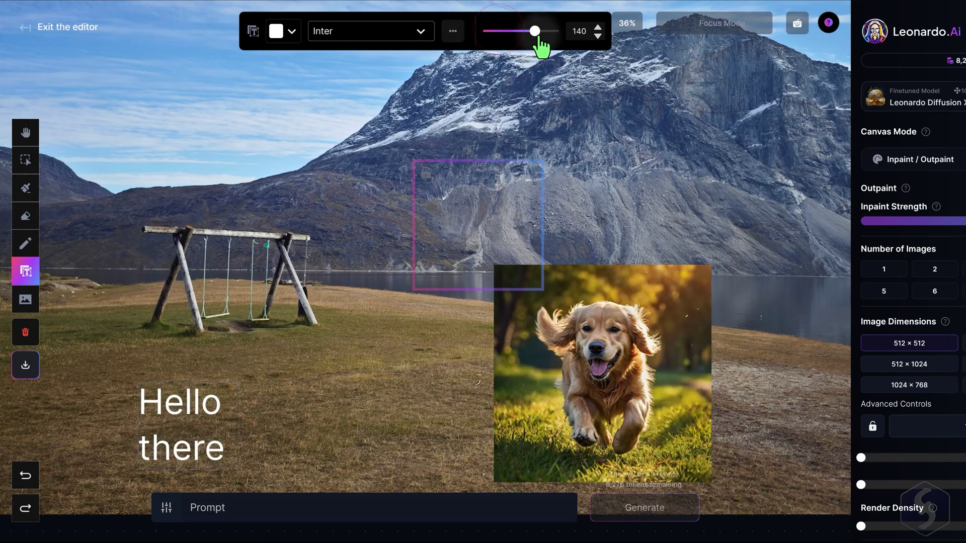
key(v)
scroll(480, 185, up, 5)
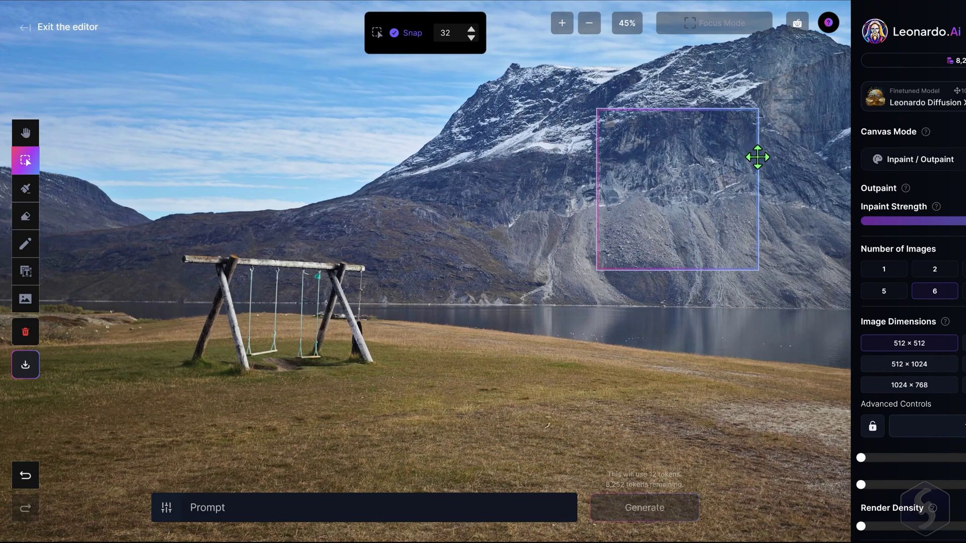
Move the frame onto the lakeside grass, mask it, and enter 'Drop a sparrow laying on the grass'.
mouse_move(757, 157)
mouse_down()
mouse_move(746, 190)
mouse_move(573, 379)
mouse_move(569, 389)
mouse_move(588, 406)
mouse_move(578, 382)
mouse_up()
scroll(578, 381, down, 2)
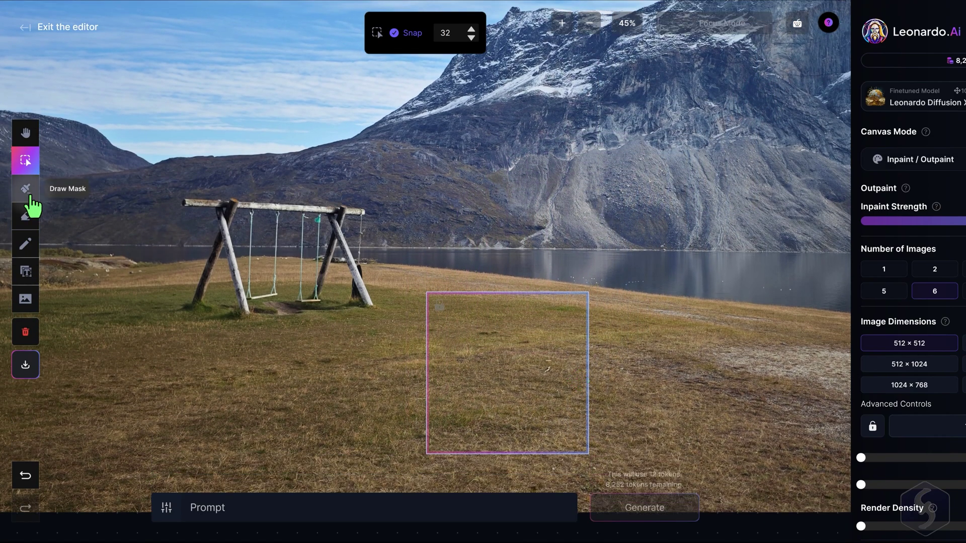
click(28, 190)
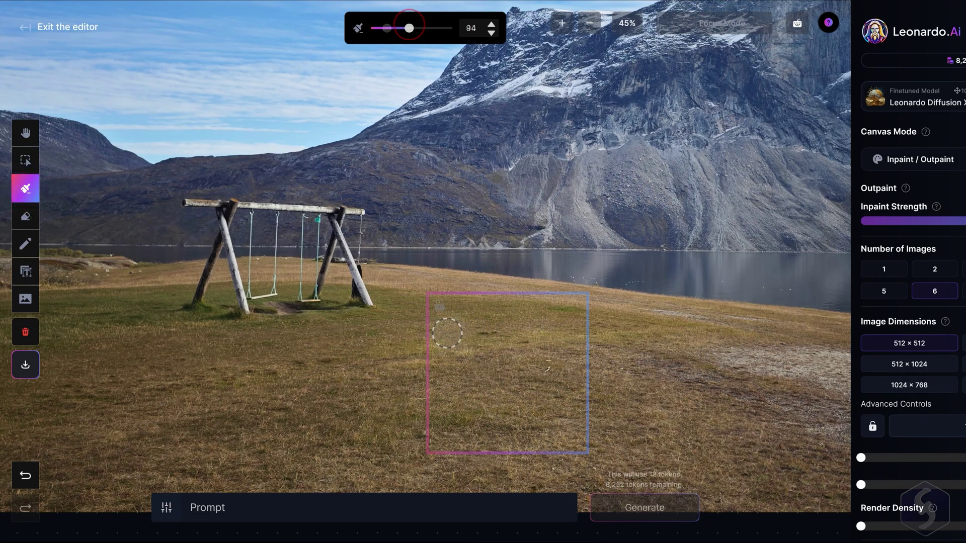
mouse_move(446, 331)
mouse_down()
mouse_move(477, 365)
mouse_move(534, 375)
mouse_move(469, 421)
mouse_move(560, 339)
mouse_up()
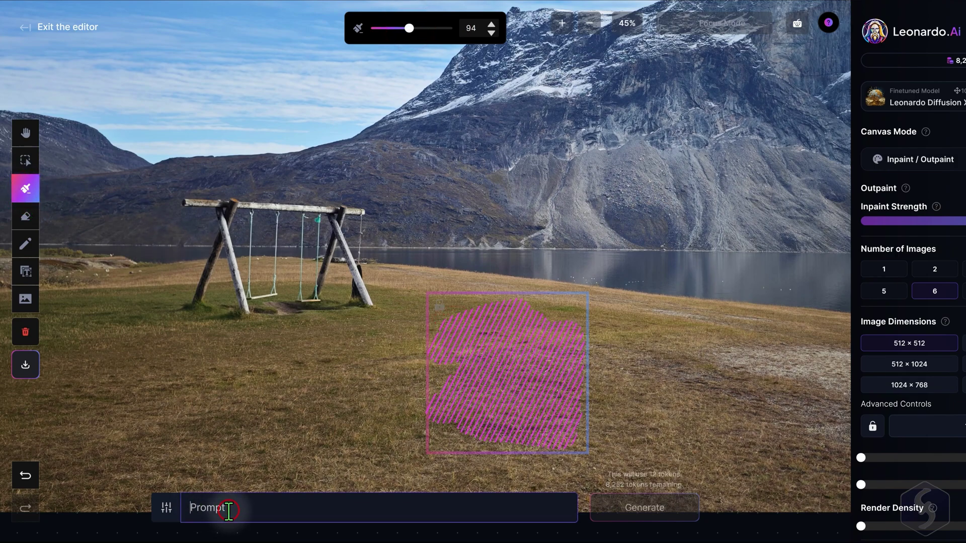
text(Drop a sparrow laying on the grass)
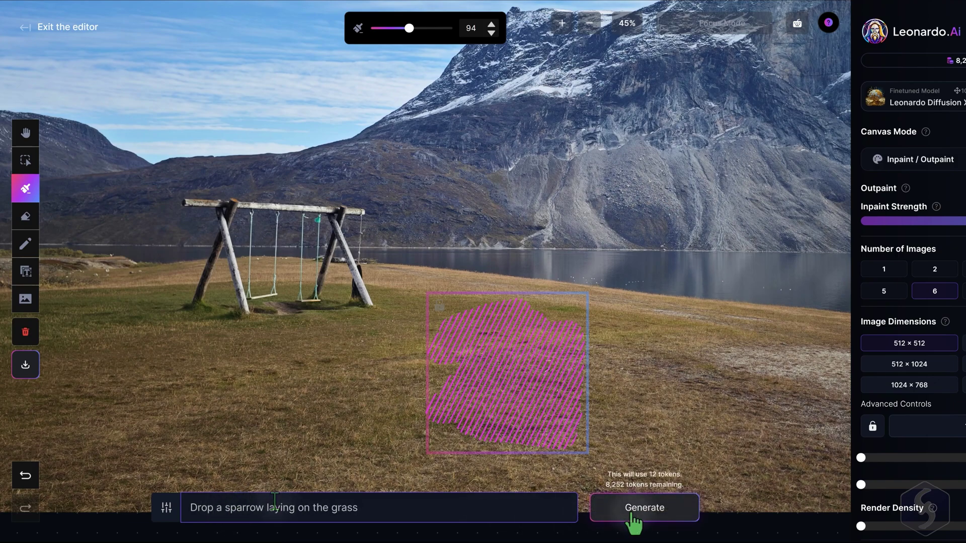
Generate the sparrow inpaints, browse to the fourth result, then discard them.
click(649, 513)
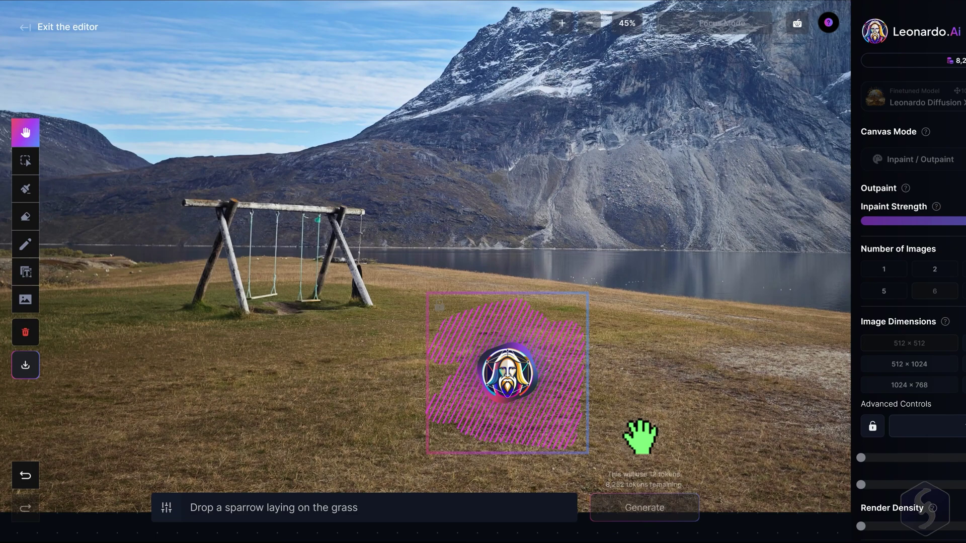
click(493, 473)
click(495, 472)
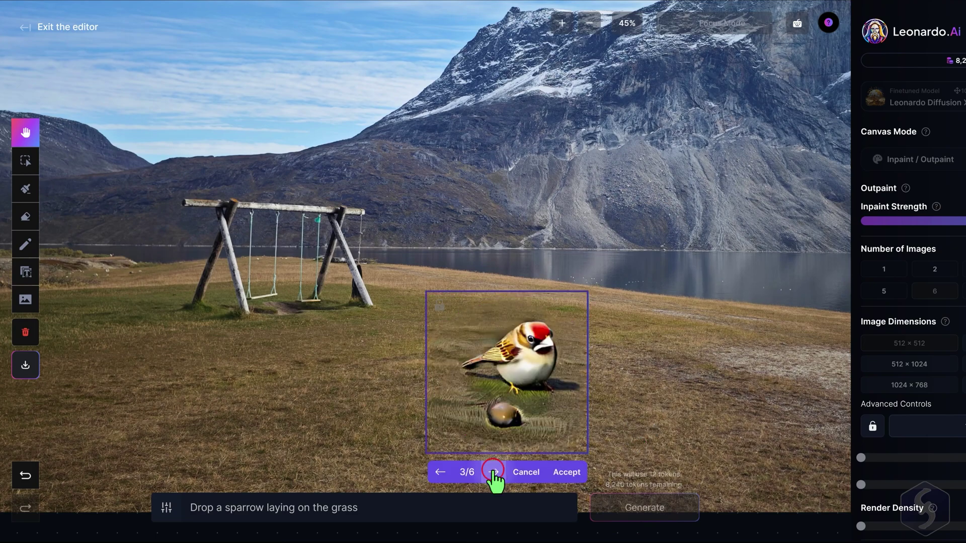
click(493, 472)
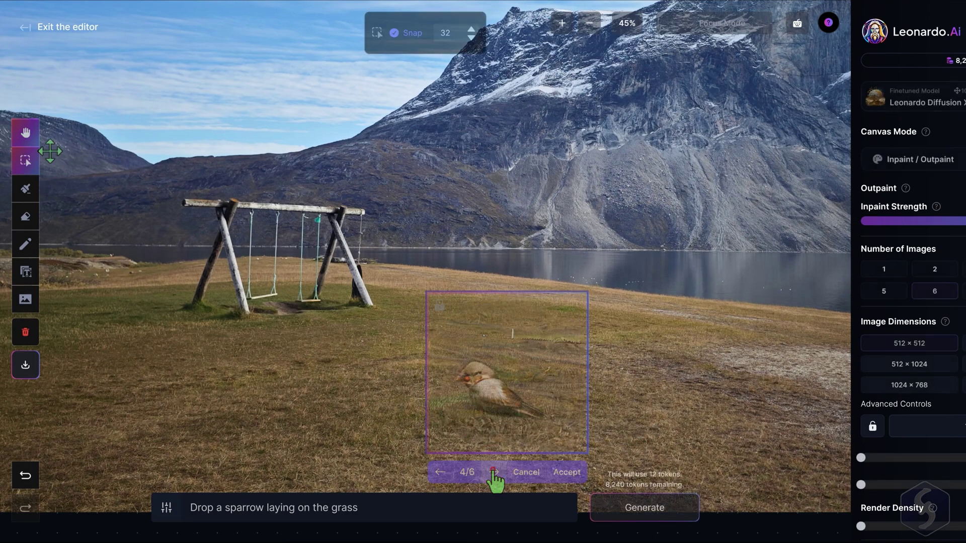
click(526, 472)
Erase a grass patch inside the frame, regenerate it, and browse to sparrow result 4/6.
click(24, 228)
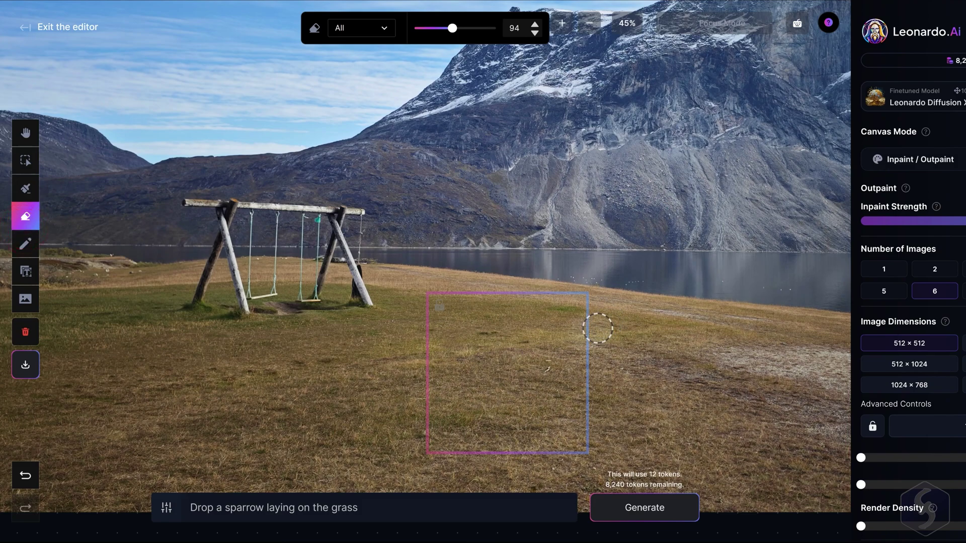
mouse_move(456, 324)
mouse_down()
mouse_move(453, 344)
mouse_move(550, 373)
mouse_move(465, 429)
mouse_move(554, 428)
mouse_move(463, 432)
mouse_up()
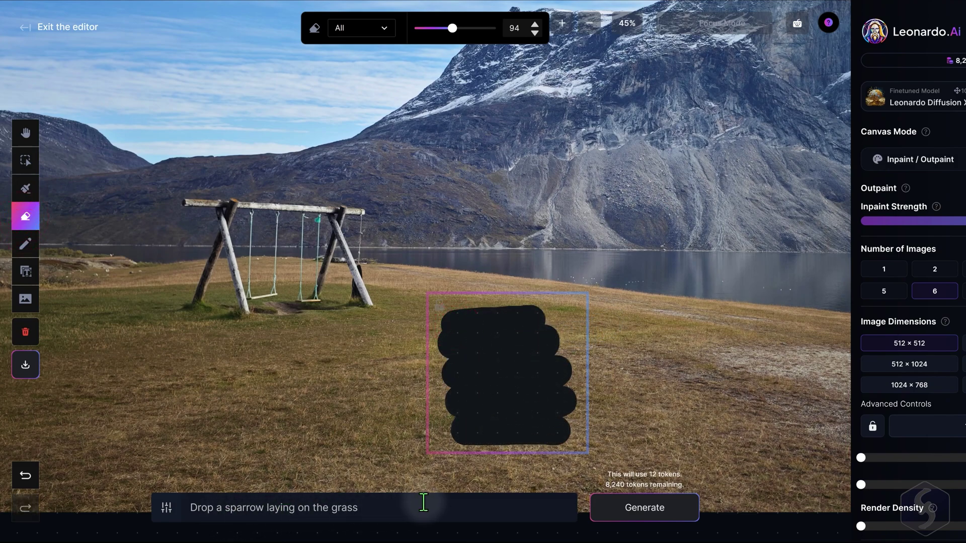
click(642, 509)
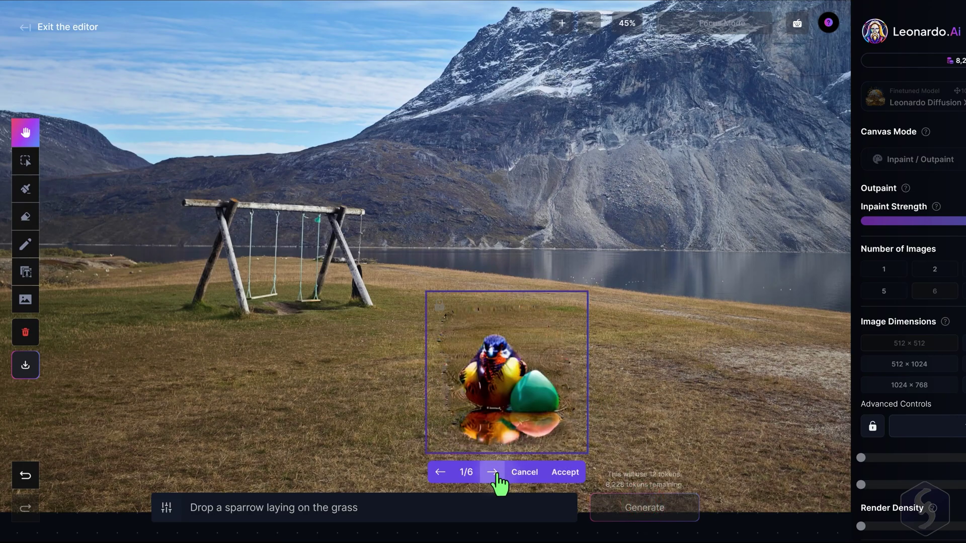
click(493, 473)
click(494, 473)
click(493, 473)
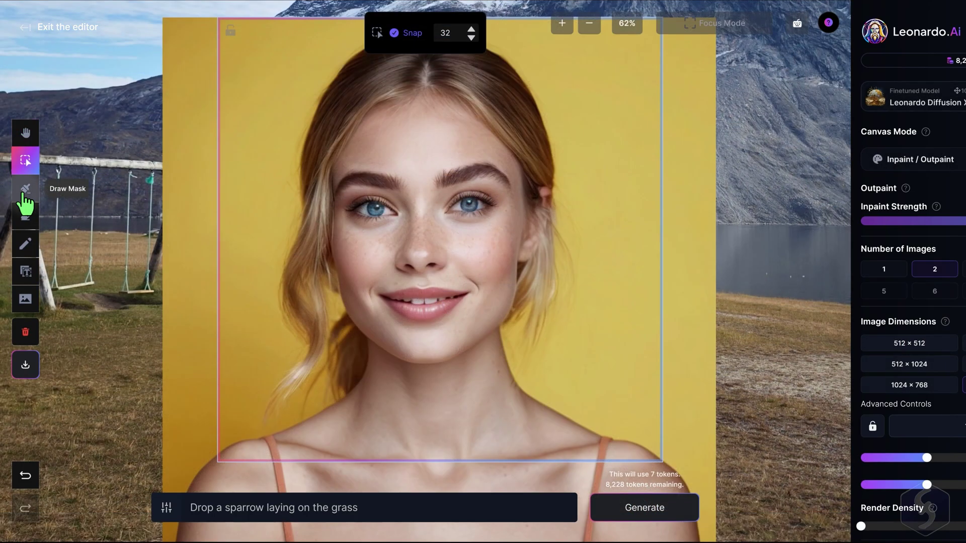
Mask the portrait's yellow background, generate flowers there, and browse to the fourth variation.
click(25, 188)
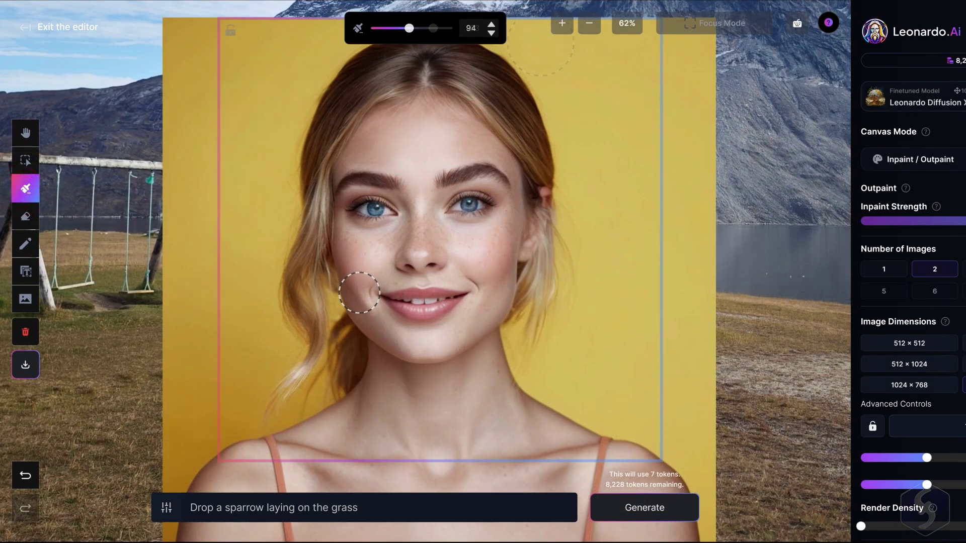
mouse_move(539, 45)
mouse_down()
mouse_move(629, 45)
mouse_move(640, 146)
mouse_move(567, 88)
mouse_up()
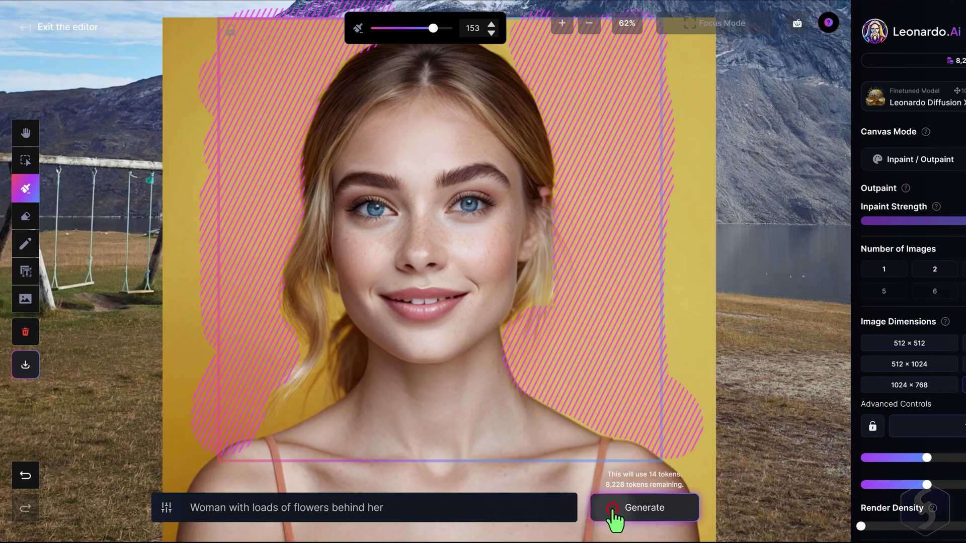
click(612, 508)
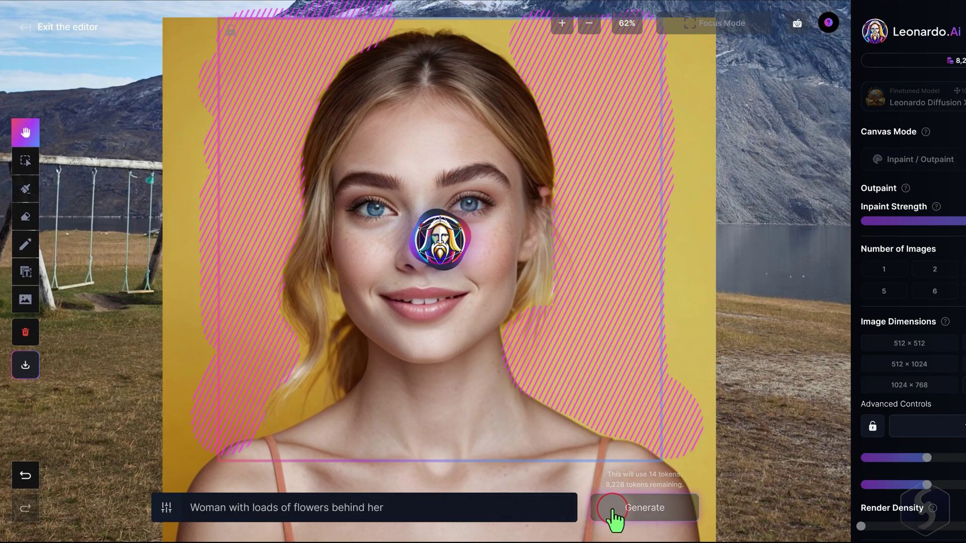
click(428, 481)
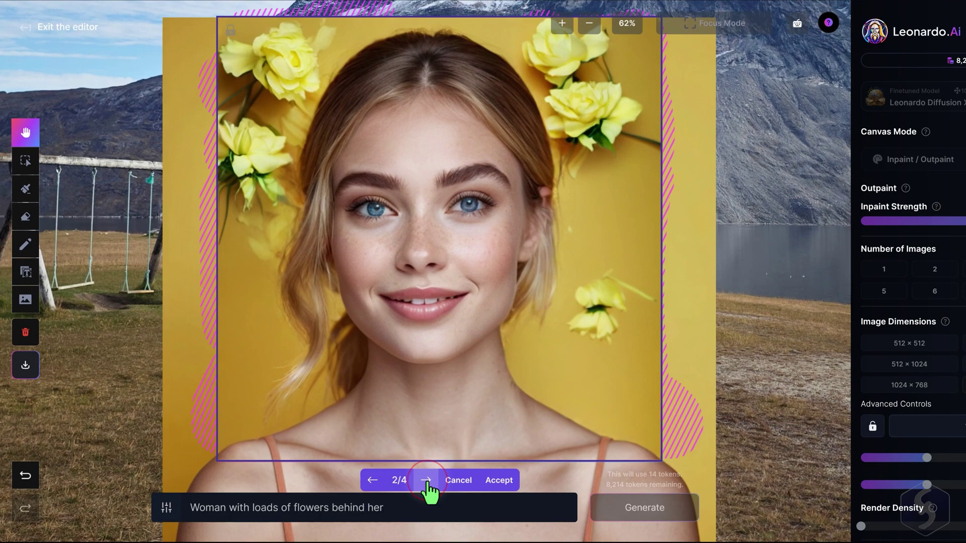
click(428, 480)
click(428, 481)
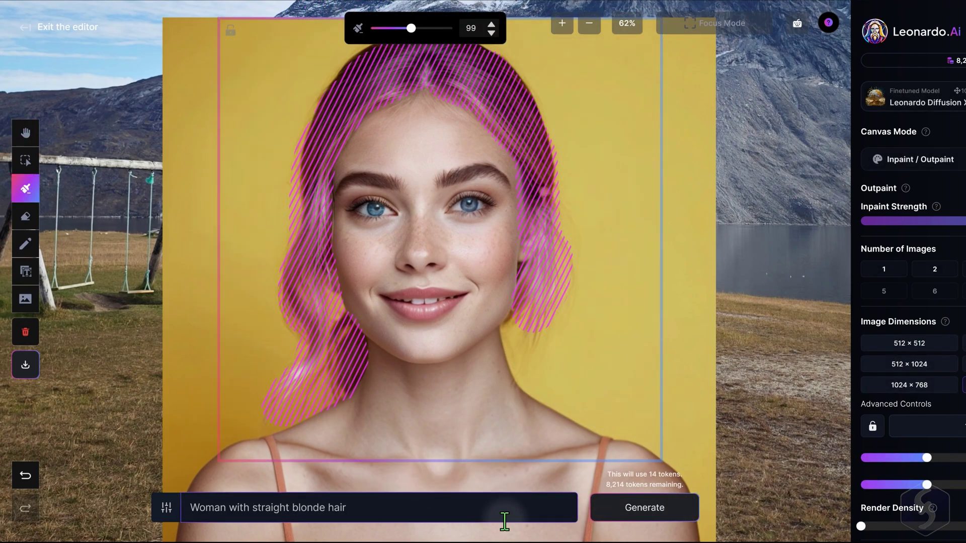
Generate straight blonde hair in the masked hair area and browse the variations.
click(642, 515)
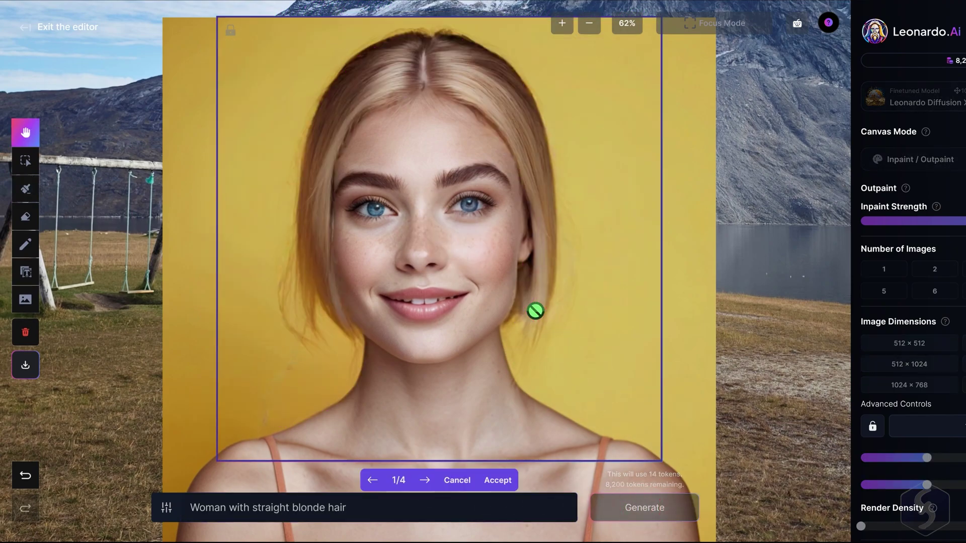
click(423, 481)
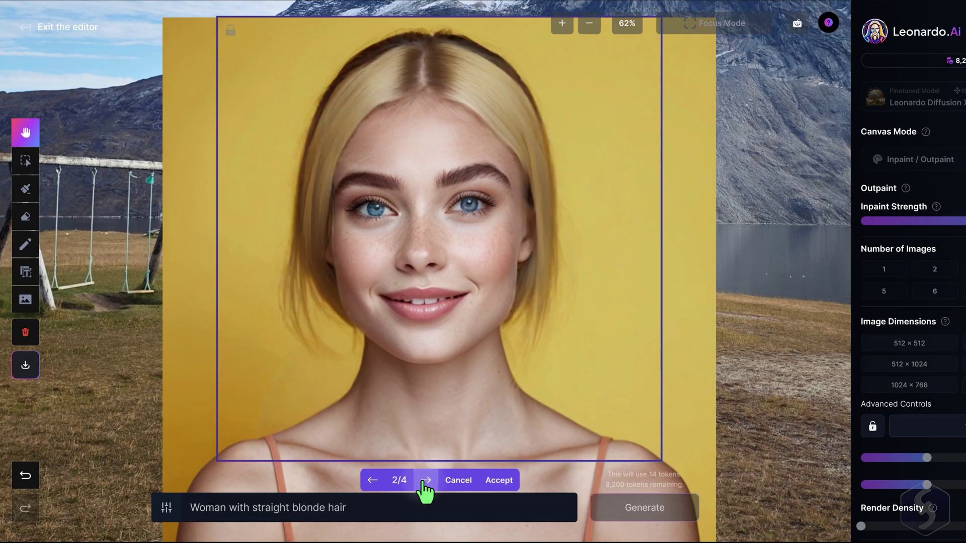
click(423, 480)
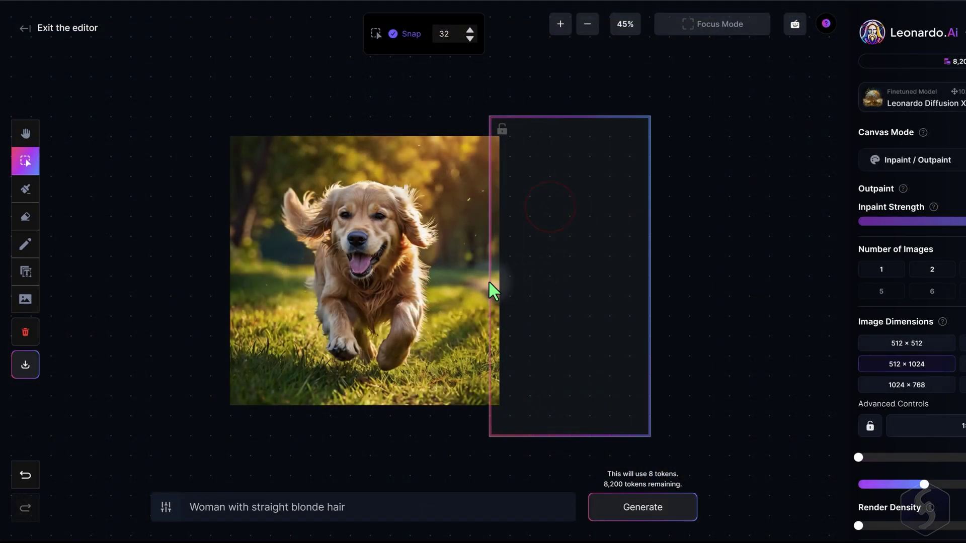
Slide the outpaint frame over the dog's right edge, generate a second running dog, and accept it.
drag(488, 282, 464, 273)
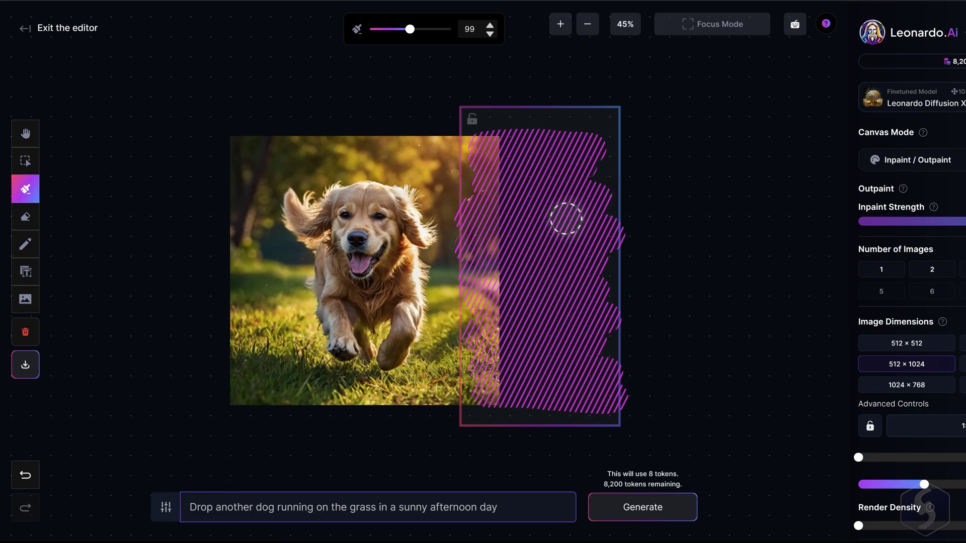
click(645, 508)
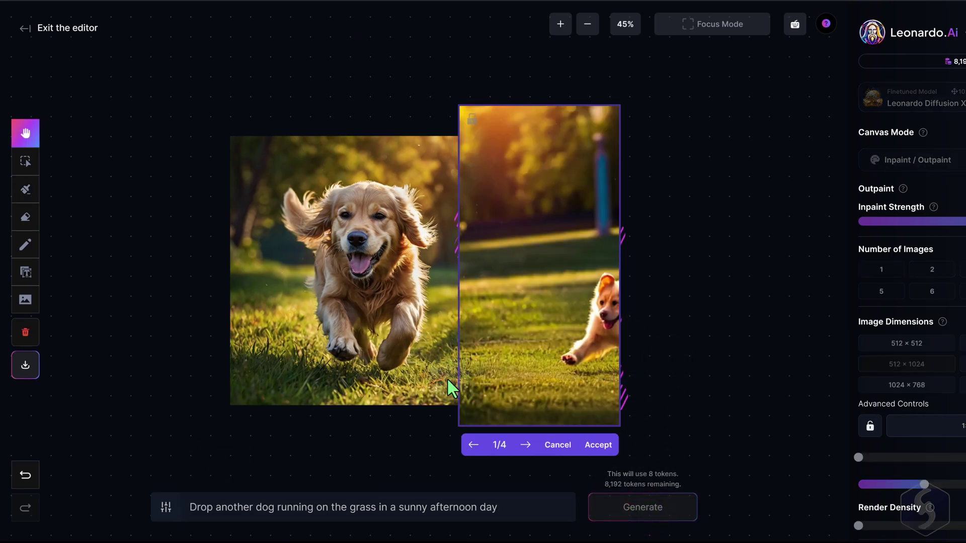
click(525, 446)
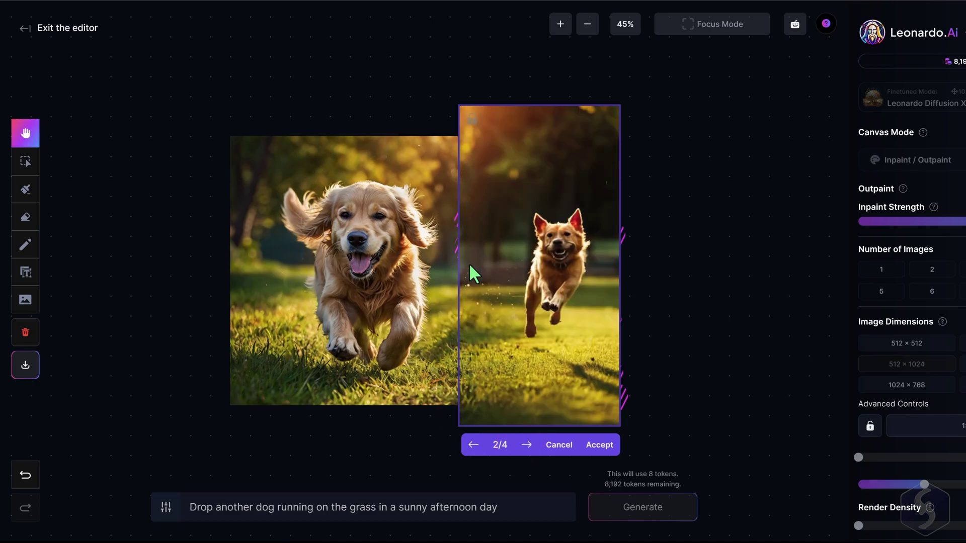
click(601, 447)
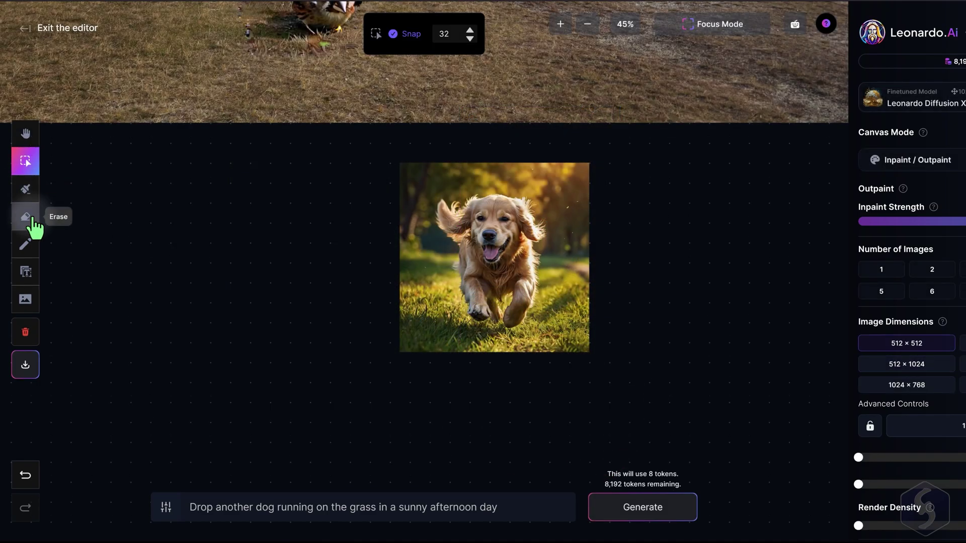
Erase the dog image's top edge, move the cutout onto the landscape, and frame it.
click(32, 219)
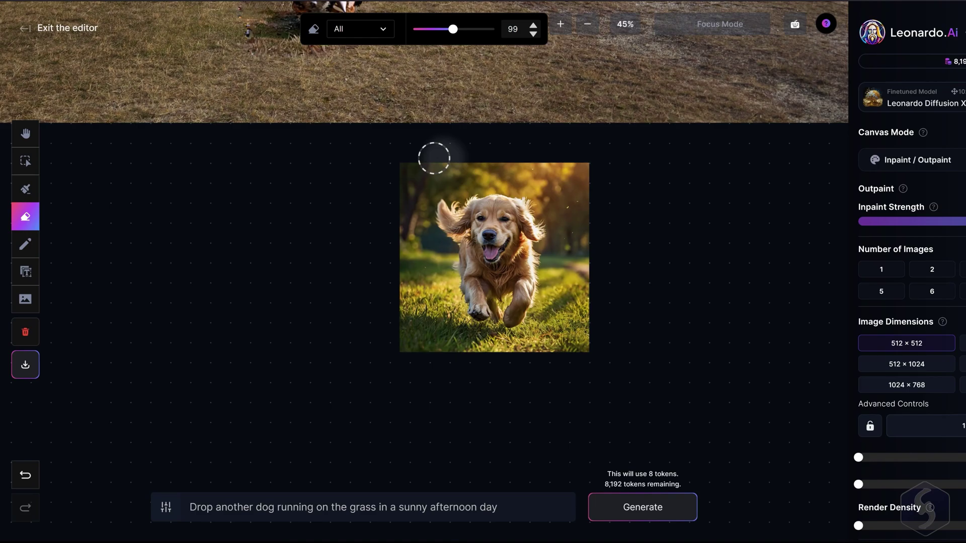
mouse_move(425, 164)
mouse_down()
mouse_move(511, 173)
mouse_move(578, 189)
mouse_move(579, 343)
mouse_move(538, 342)
mouse_move(554, 282)
mouse_move(556, 212)
mouse_move(515, 178)
mouse_move(451, 182)
mouse_move(401, 296)
mouse_move(540, 351)
mouse_move(454, 343)
mouse_move(420, 317)
mouse_move(429, 283)
mouse_move(446, 301)
mouse_move(423, 241)
mouse_up()
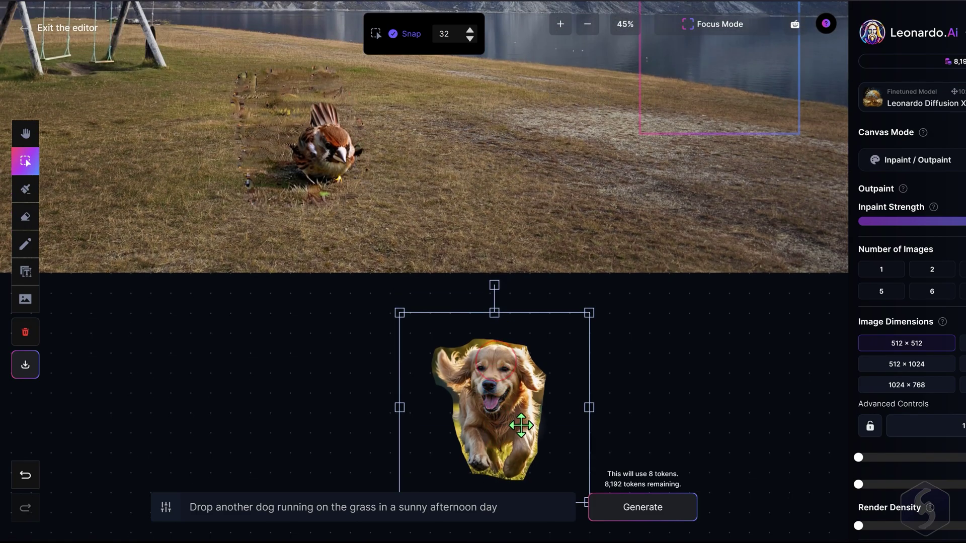
drag(521, 425, 556, 181)
scroll(768, 246, up, 3)
drag(768, 246, 575, 347)
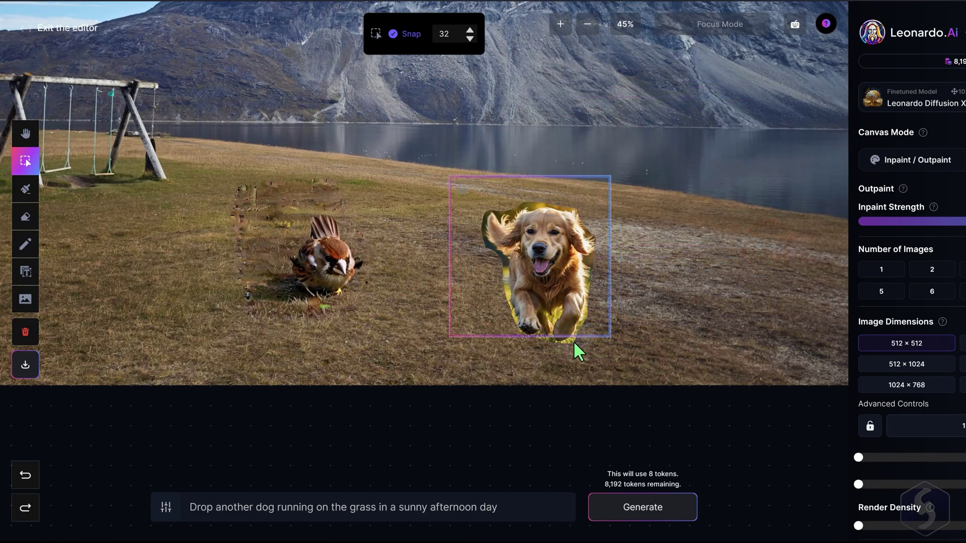
scroll(694, 325, up, 2)
Mask the dog, prompt 'Drop a dog running on the grass', generate, and browse to variation five.
click(25, 188)
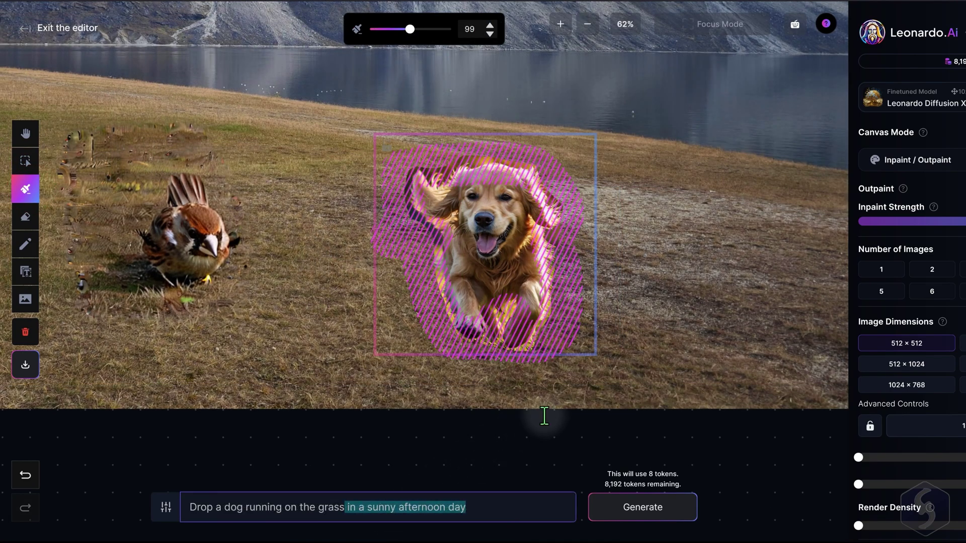
key(BackSpace)
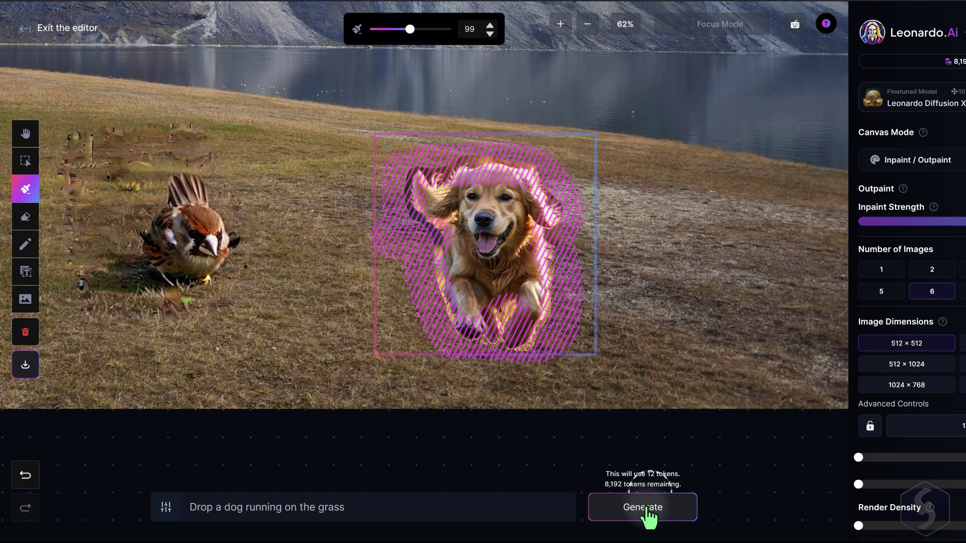
click(644, 507)
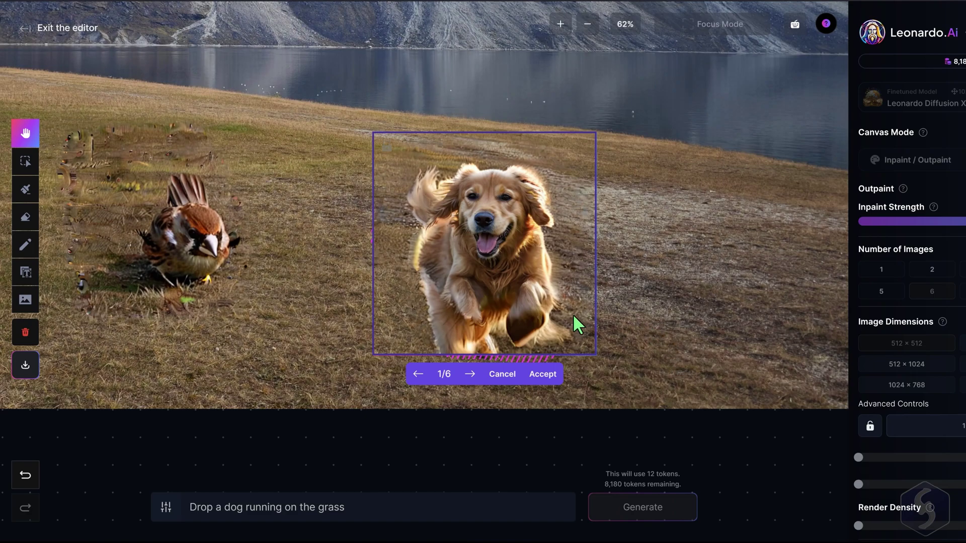
click(470, 374)
click(471, 375)
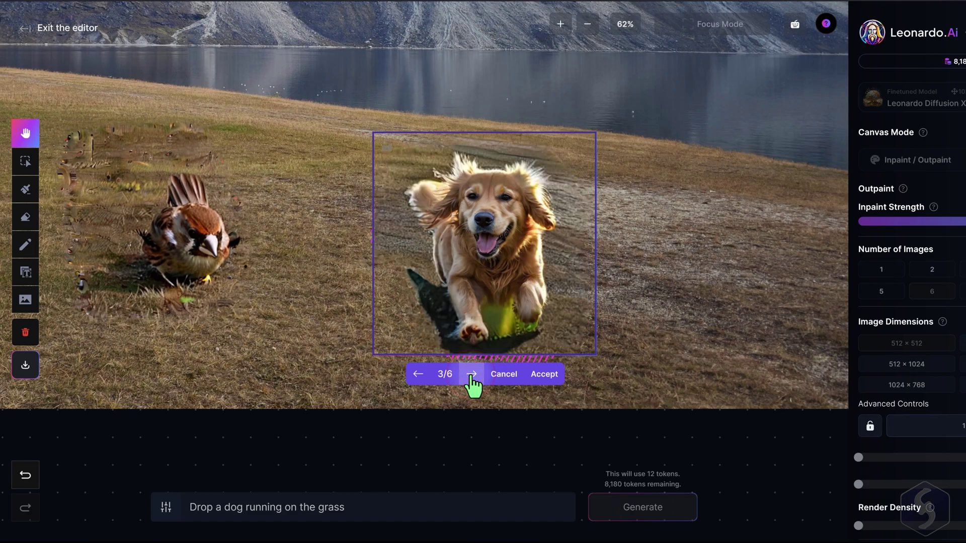
click(471, 375)
click(472, 375)
scroll(649, 400, down, 3)
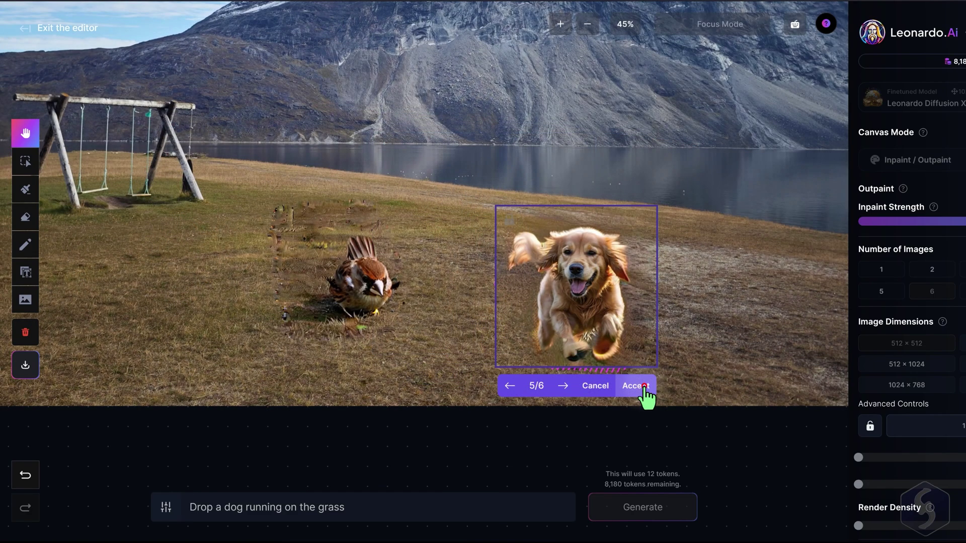
Accept the fifth dog variation and drag the dog image up and to the left.
click(636, 385)
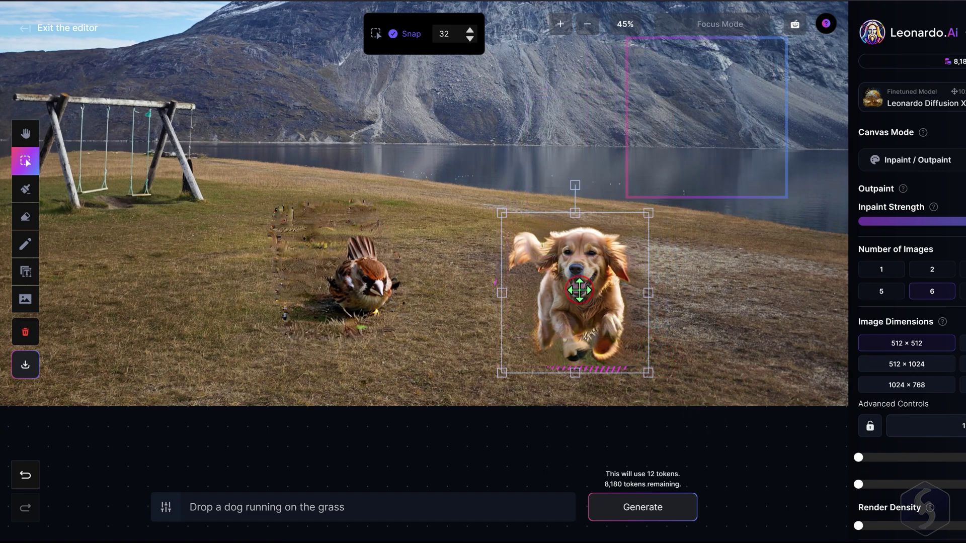
drag(579, 290, 539, 281)
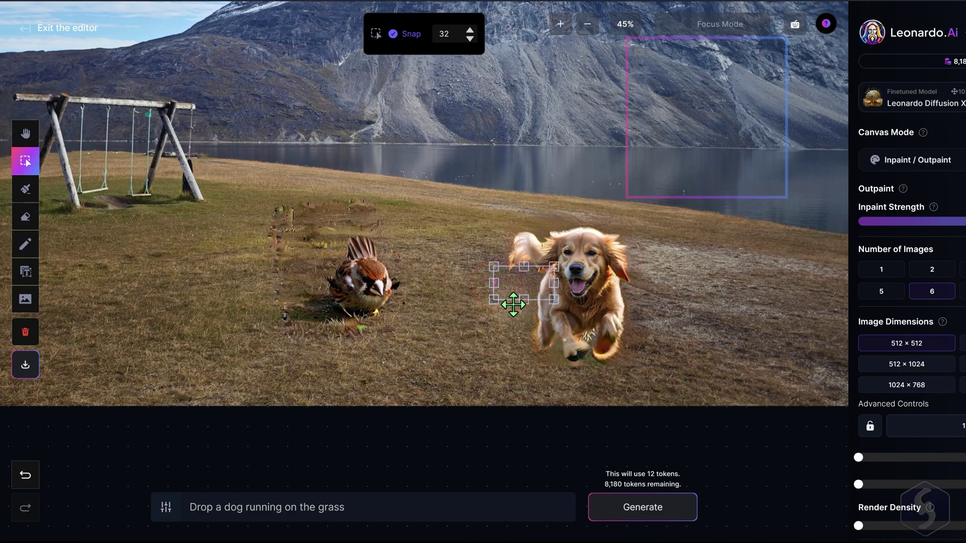
drag(572, 282, 423, 242)
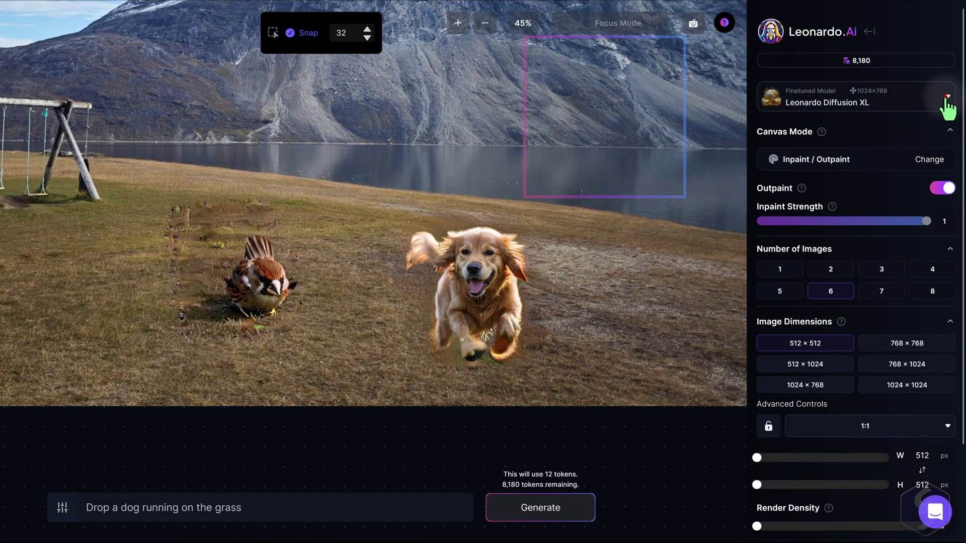
Glance at the model list, set image size to 512 × 1024, and open Canvas Mode choices.
click(945, 97)
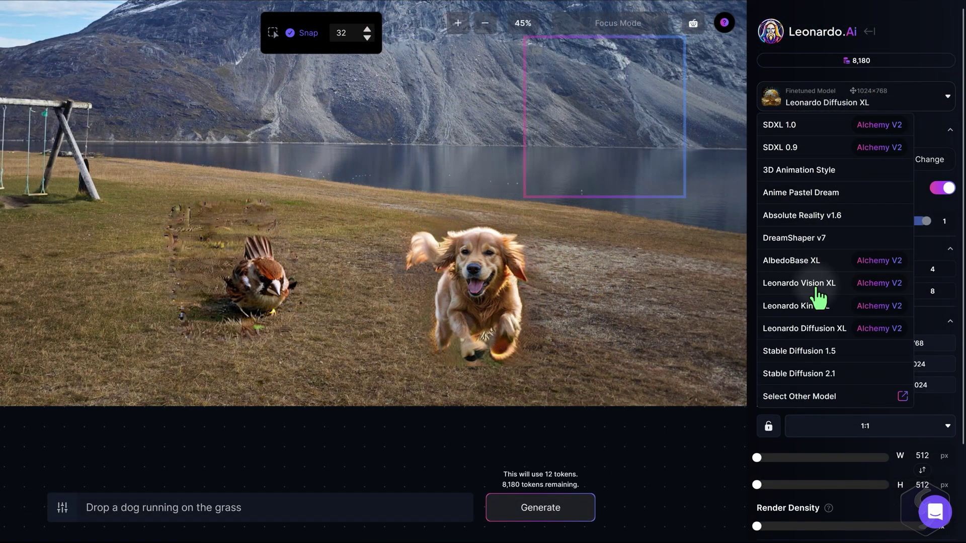
click(941, 93)
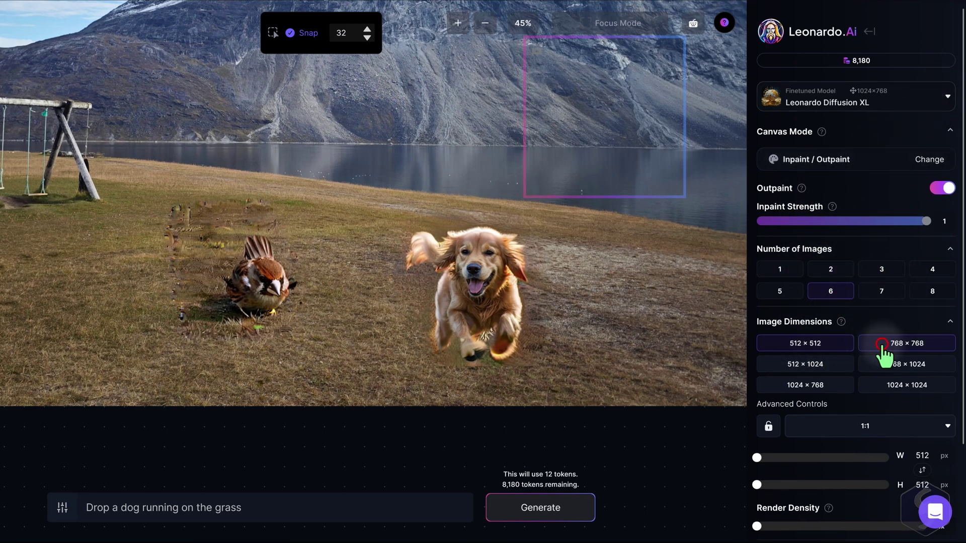
click(841, 364)
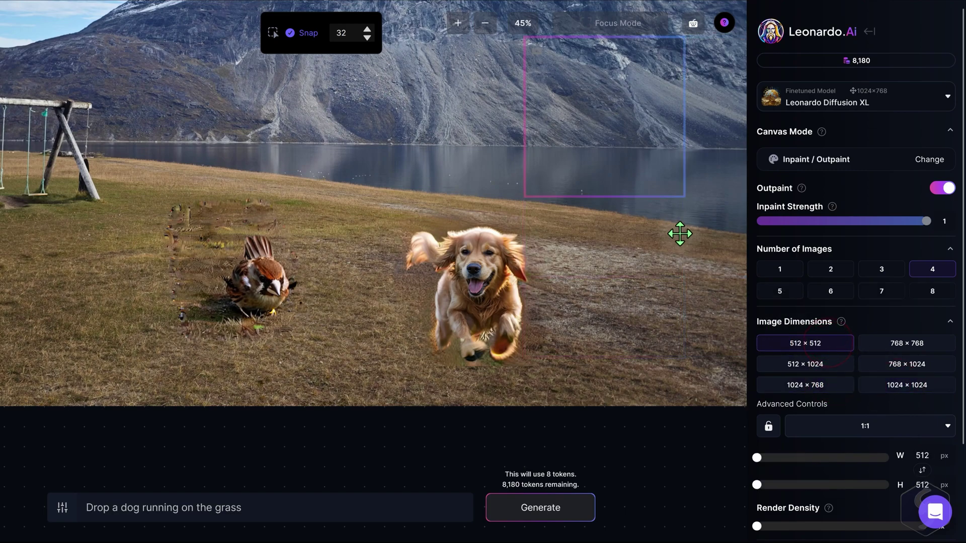
click(928, 159)
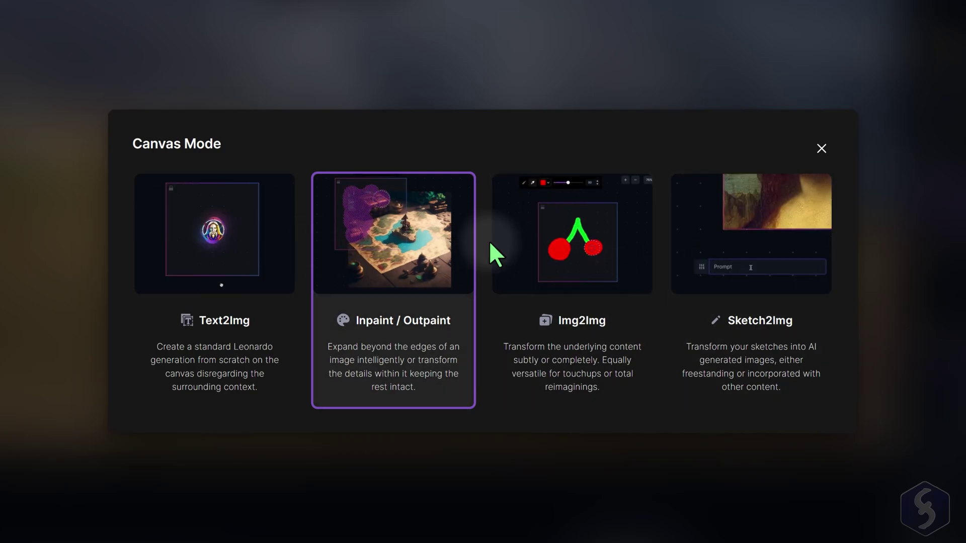
Close the Canvas Mode dialog, select the background image, and download the canvas as artwork.png.
click(426, 201)
click(342, 186)
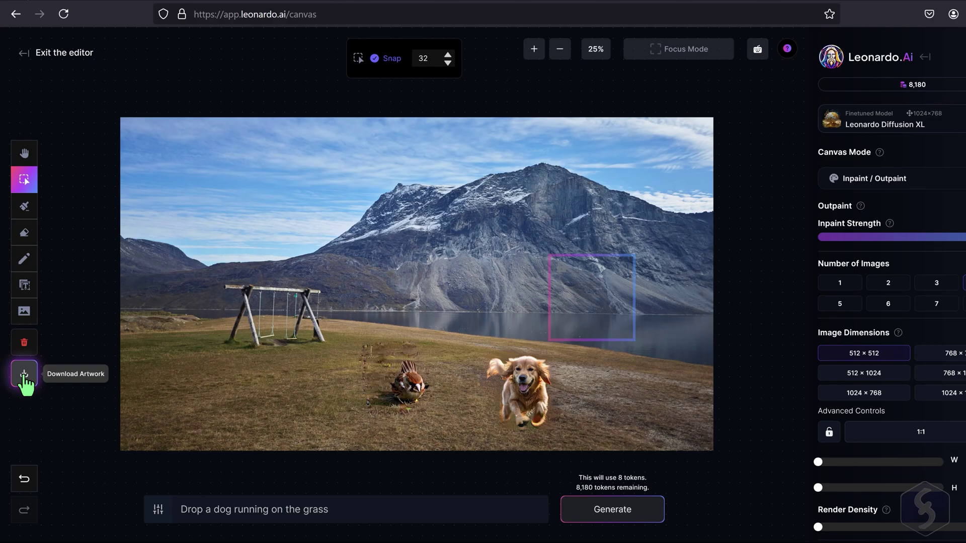
click(24, 375)
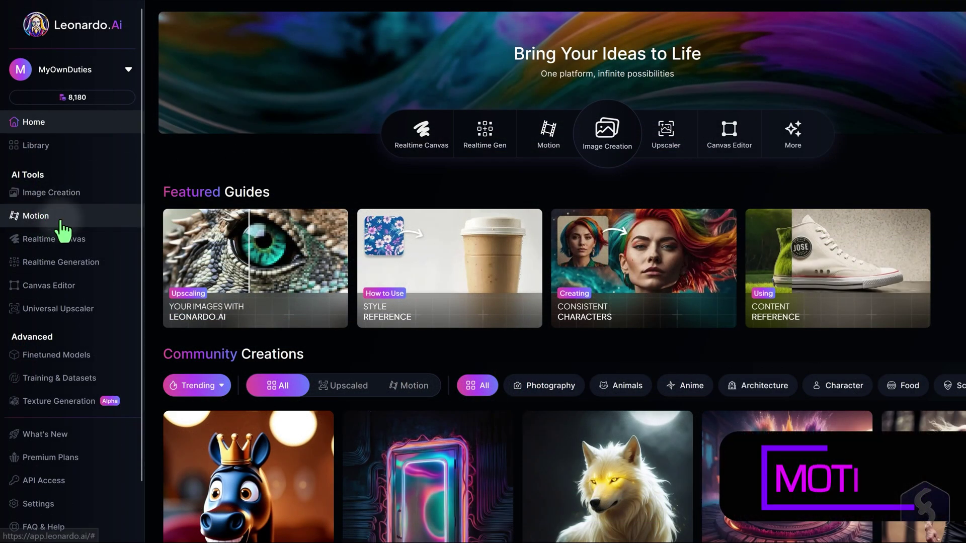
Generate a Motion video from the pug-on-the-park-path image at Motion Strength 7.
click(60, 220)
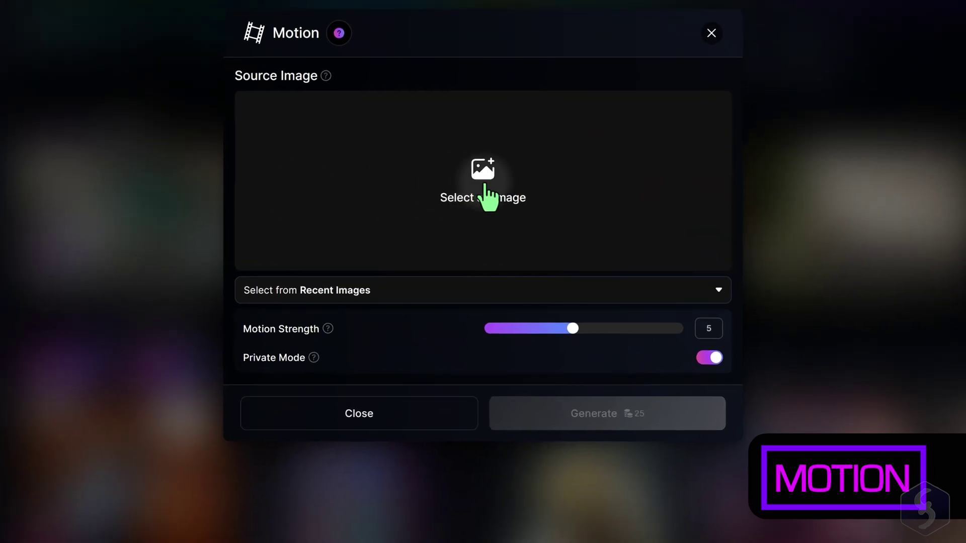
click(480, 290)
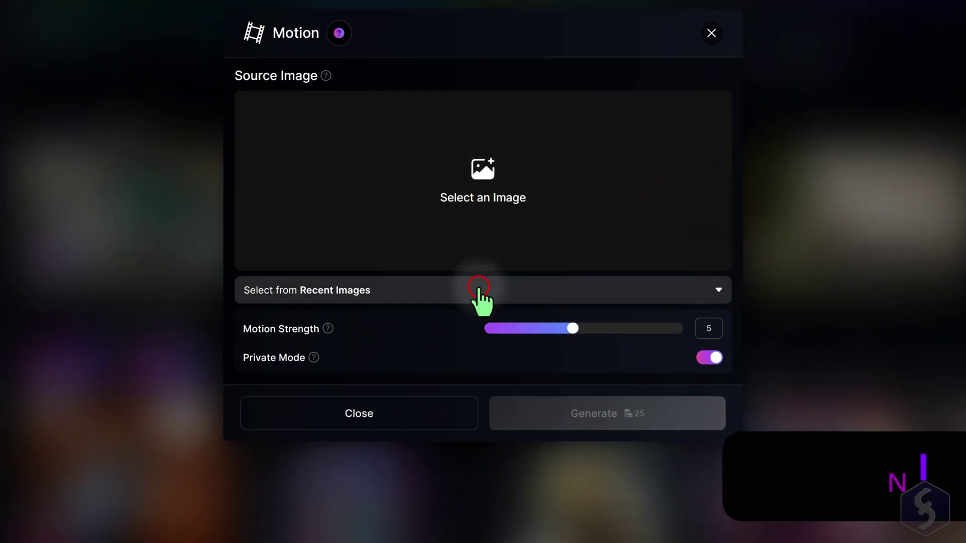
scroll(511, 420, down, 3)
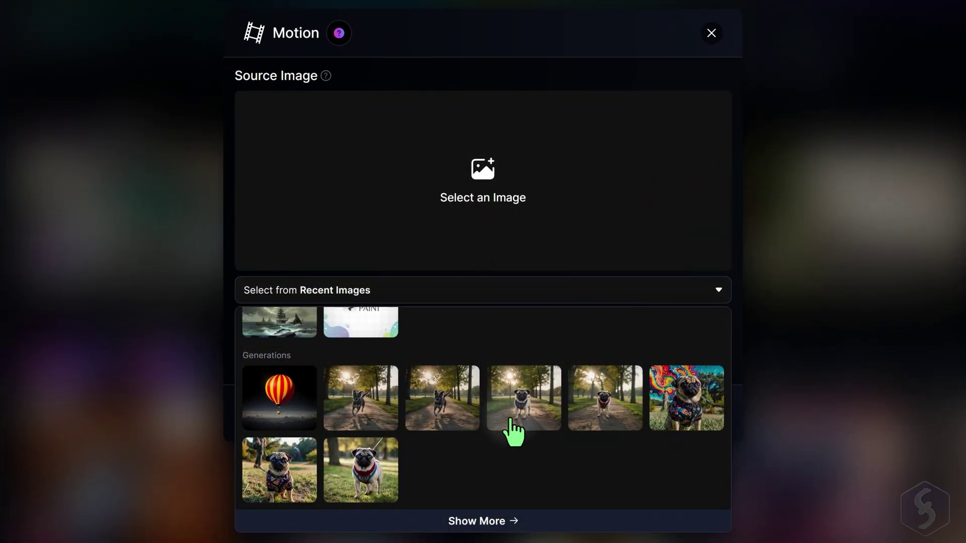
click(528, 402)
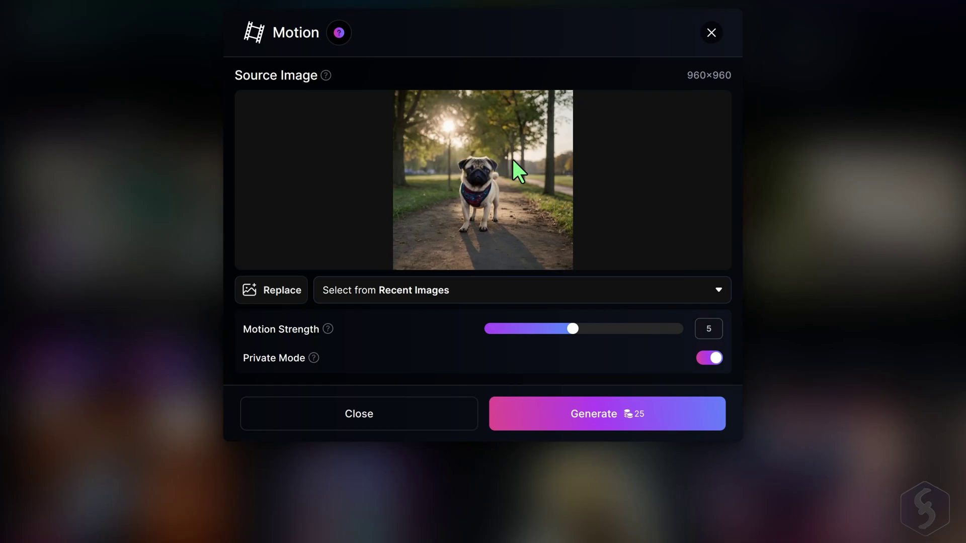
drag(607, 330, 620, 330)
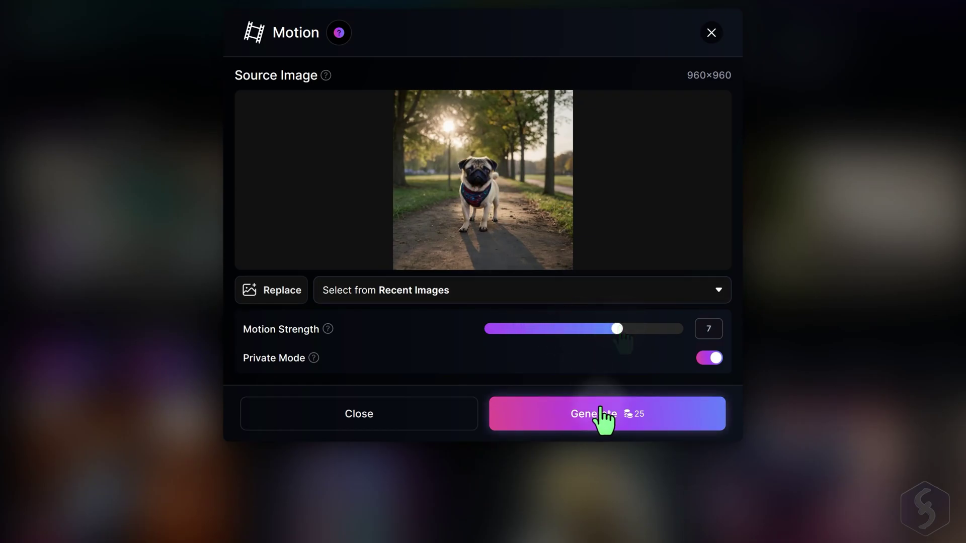
click(614, 420)
click(613, 418)
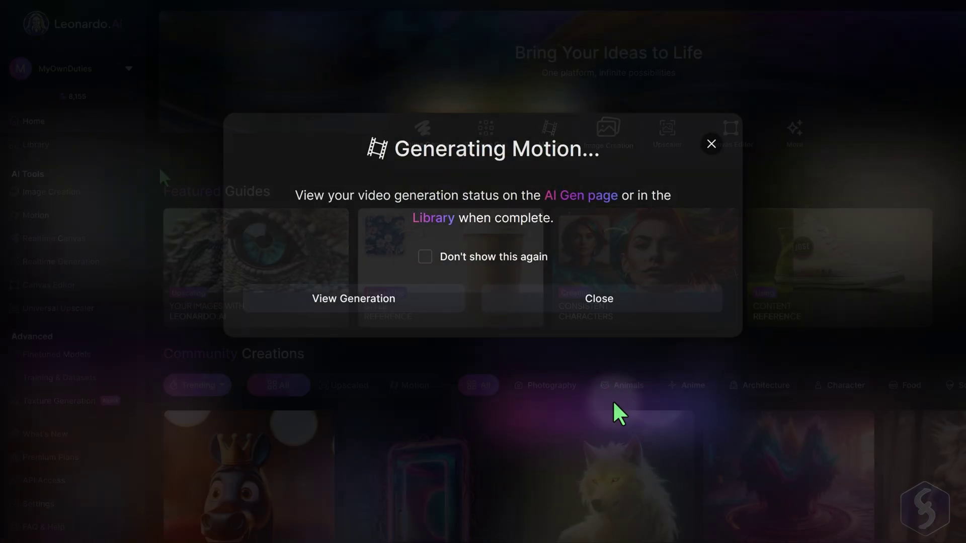
In the Library, view the pug motion's details: 768×768, Leonardo Motion base model, full prompt.
click(56, 145)
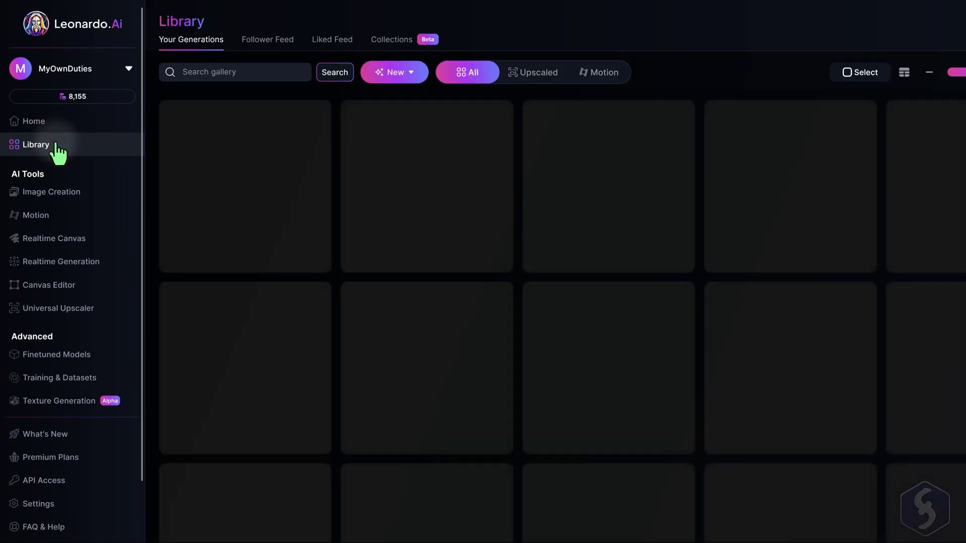
click(255, 187)
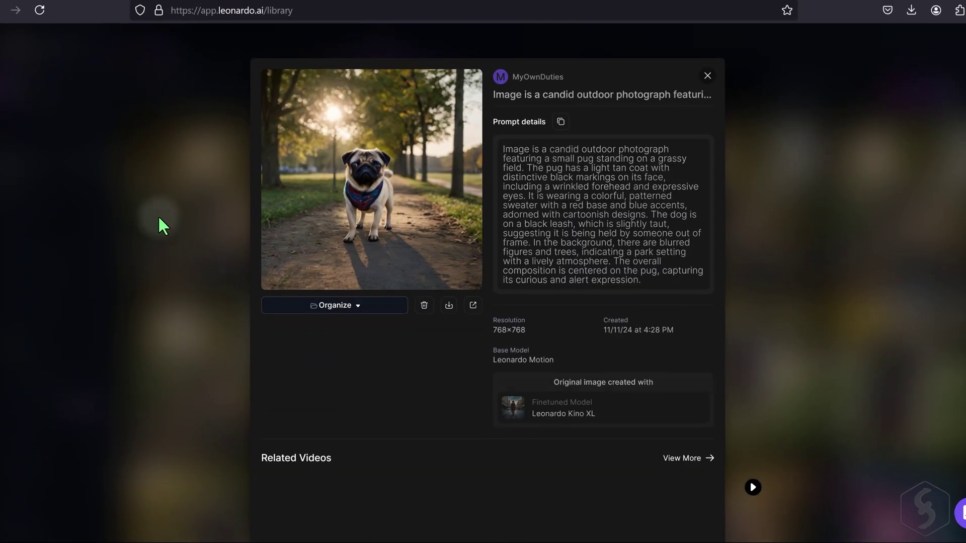